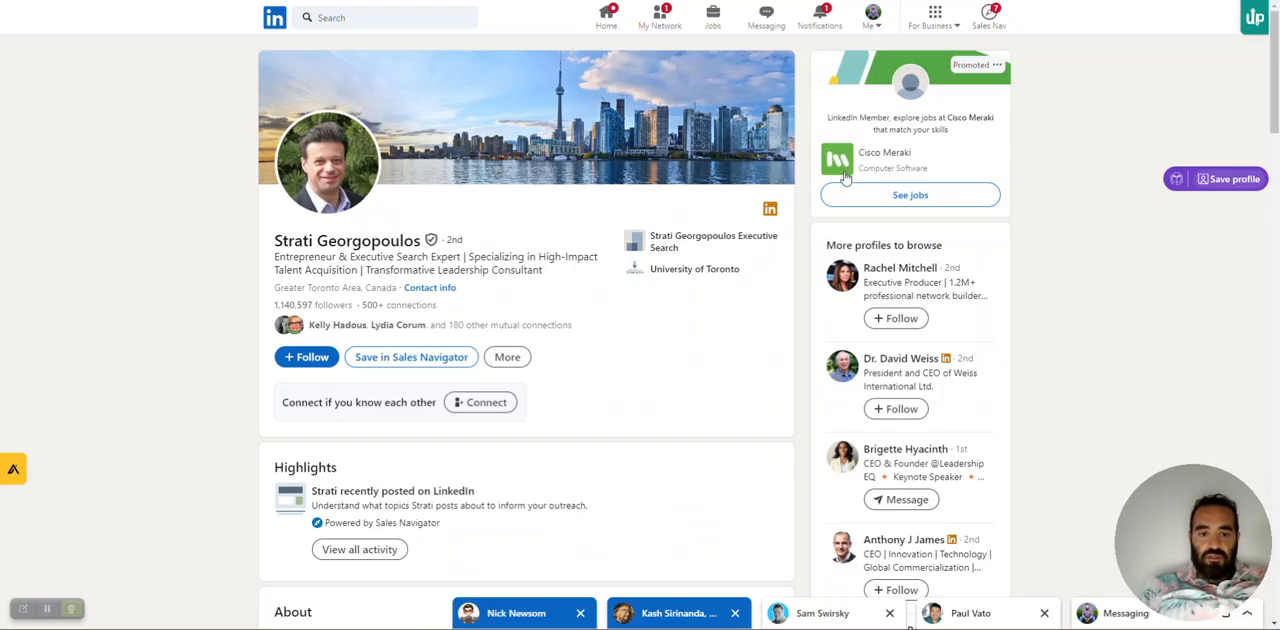
scroll(845, 176, down, 2)
scroll(845, 176, down, 2)
scroll(845, 176, down, 2)
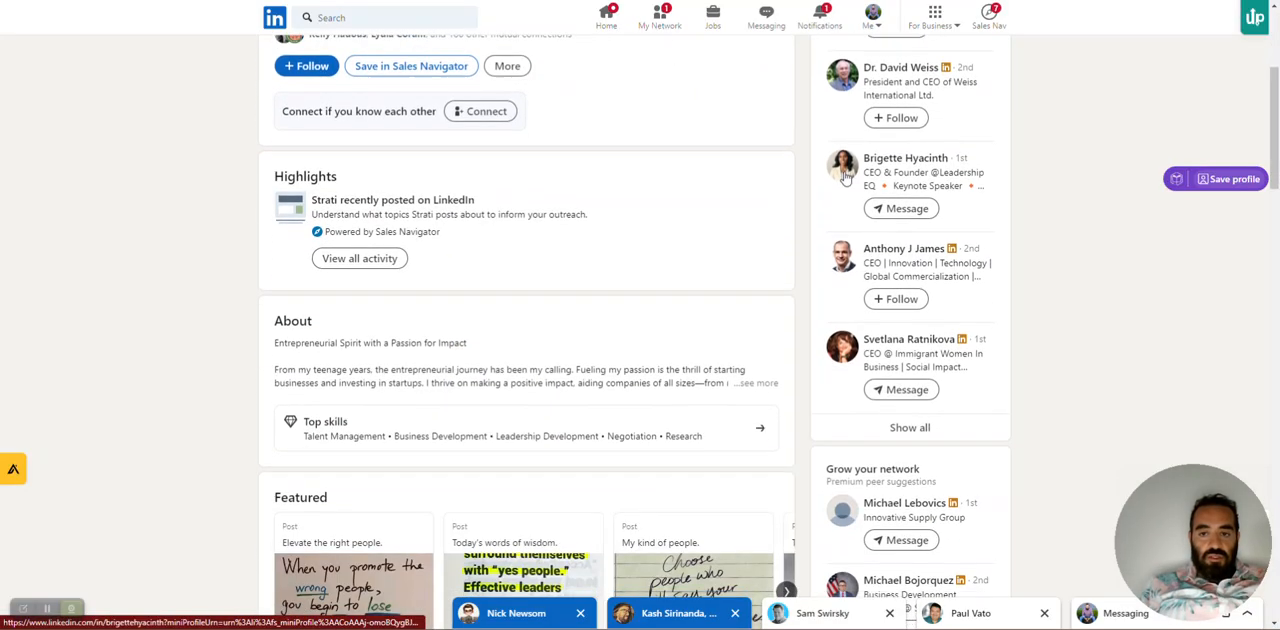
scroll(845, 176, down, 2)
scroll(845, 176, down, 2)
scroll(845, 176, down, 1)
scroll(845, 176, up, 5)
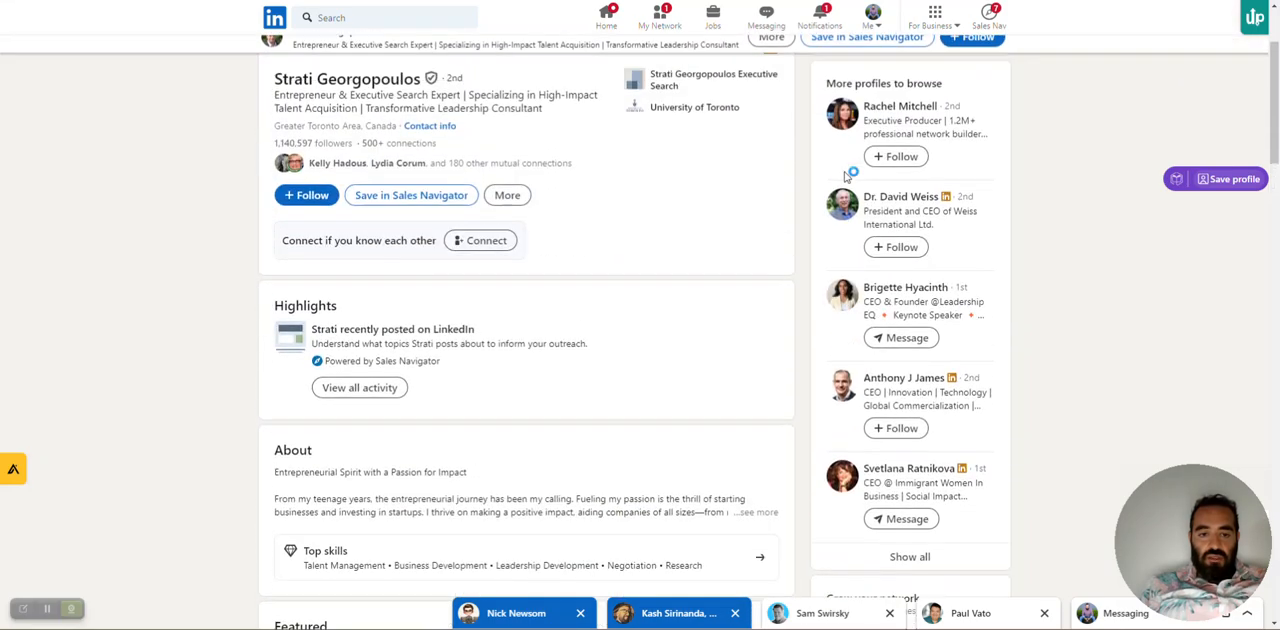
scroll(845, 176, up, 3)
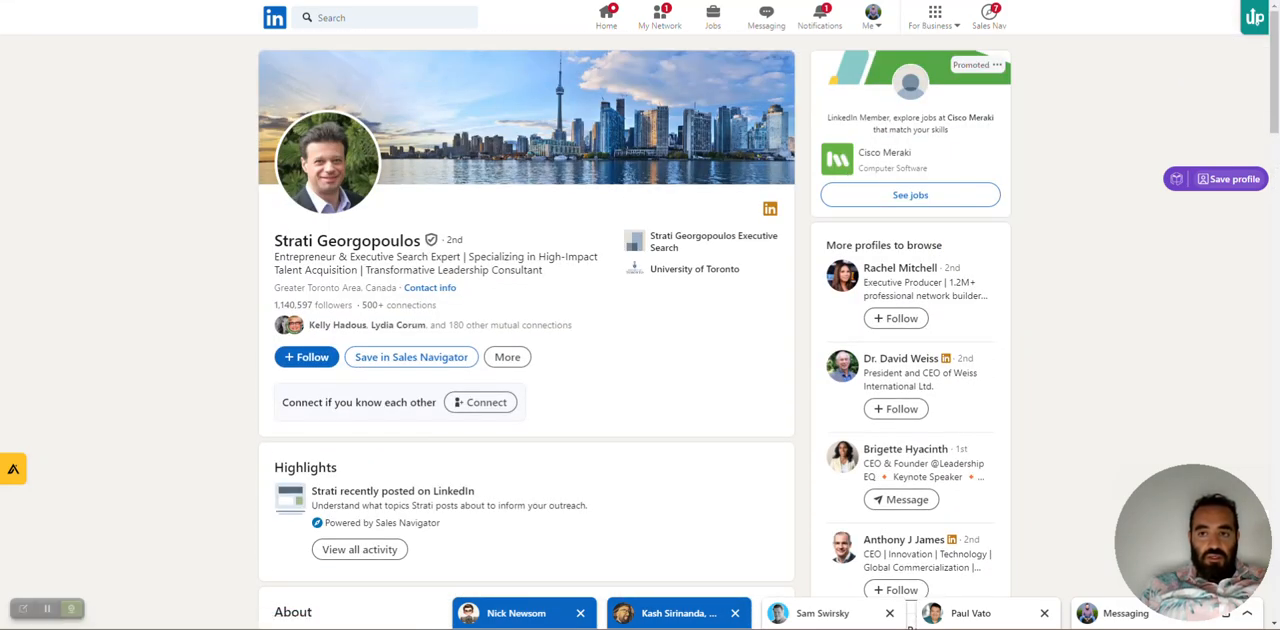
- Return from Strati's LinkedIn profile to the Top LinkedIn Influencers spreadsheet
key(alt+Tab)
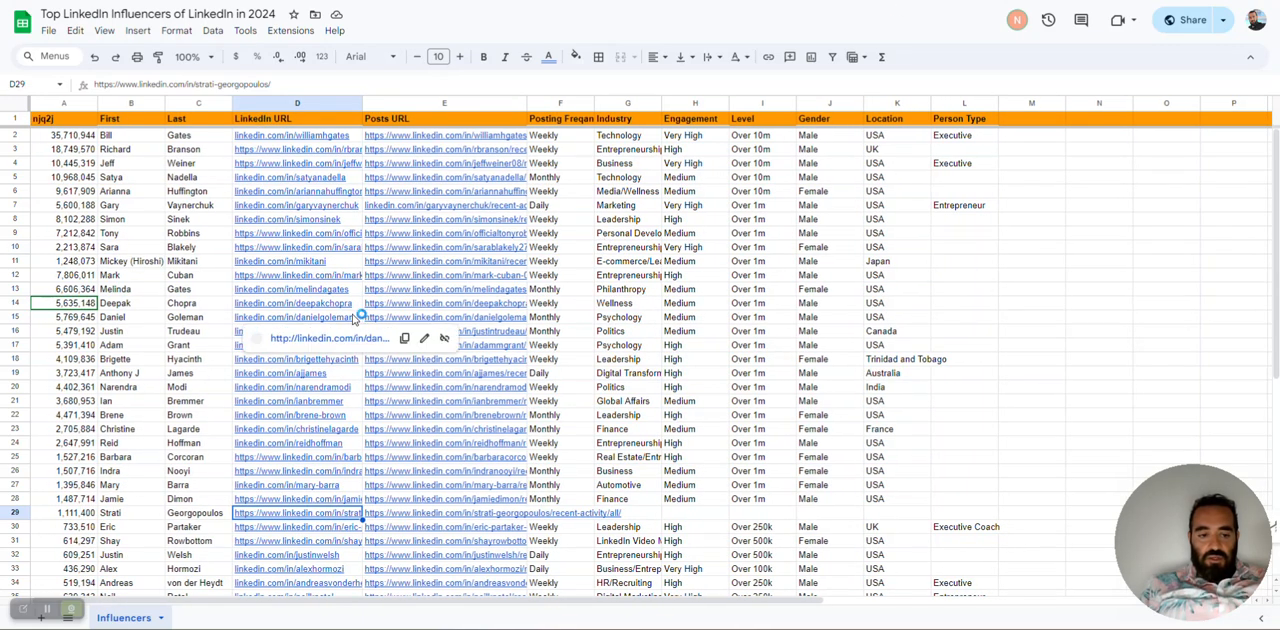
mouse_move(298, 317)
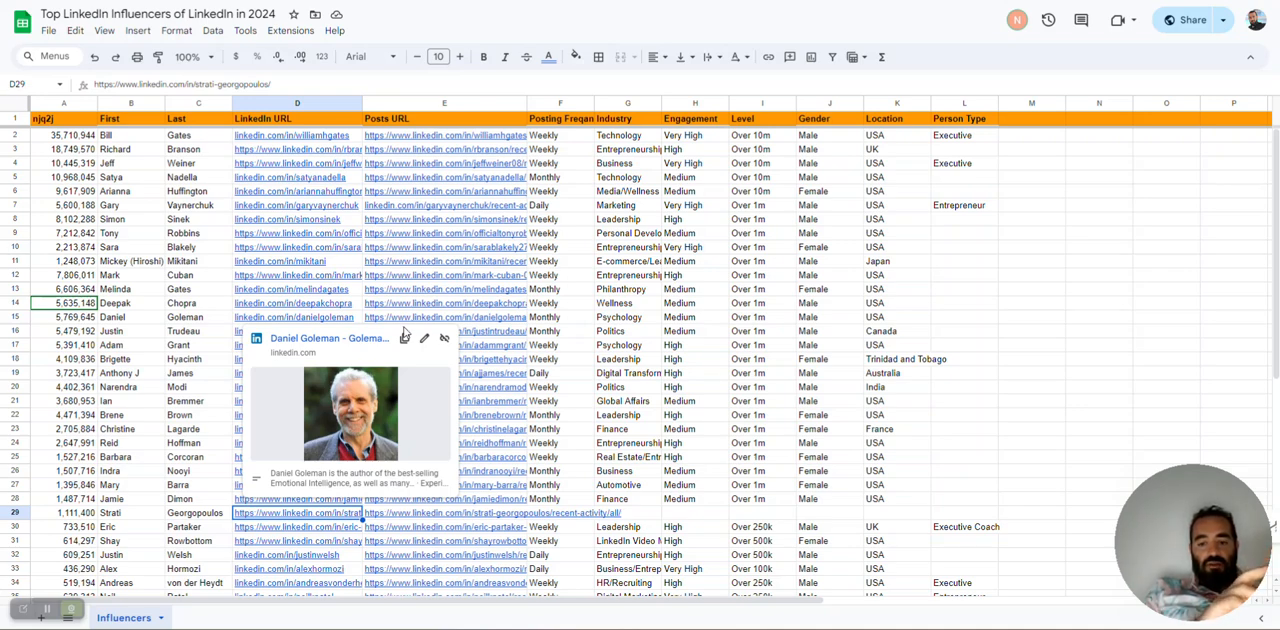
- Fill Strati's row with Level Over 1m, Engagement Very High, Gender Male, Location Canada
click(757, 501)
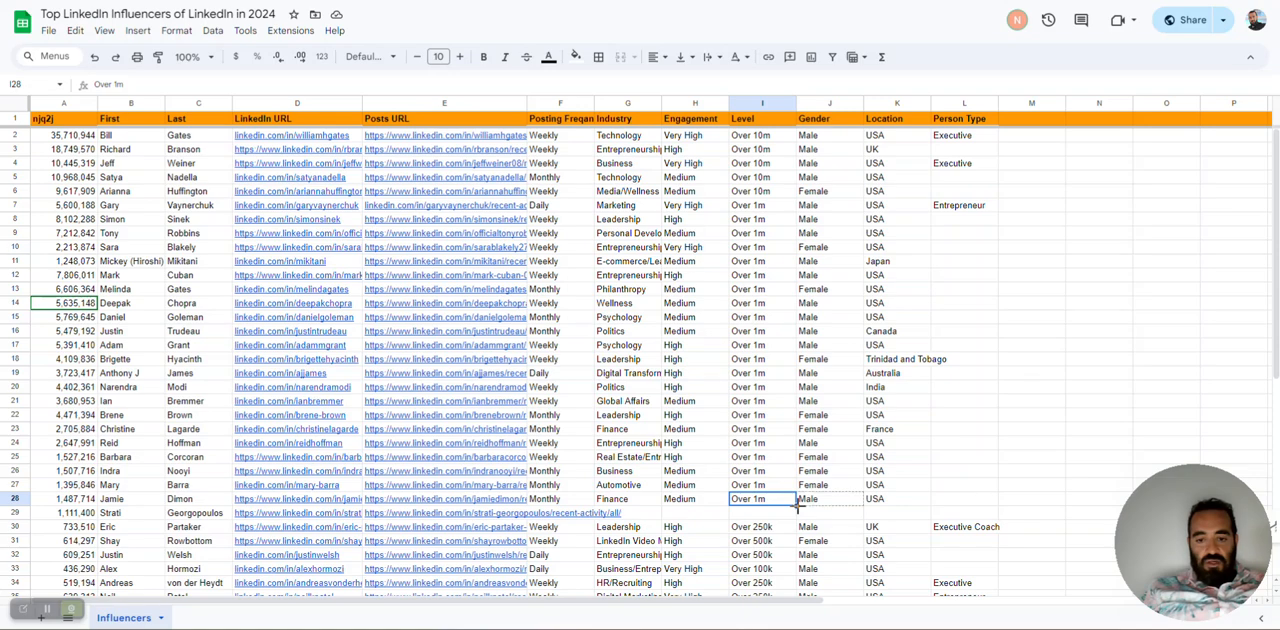
drag(798, 506, 780, 516)
click(695, 513)
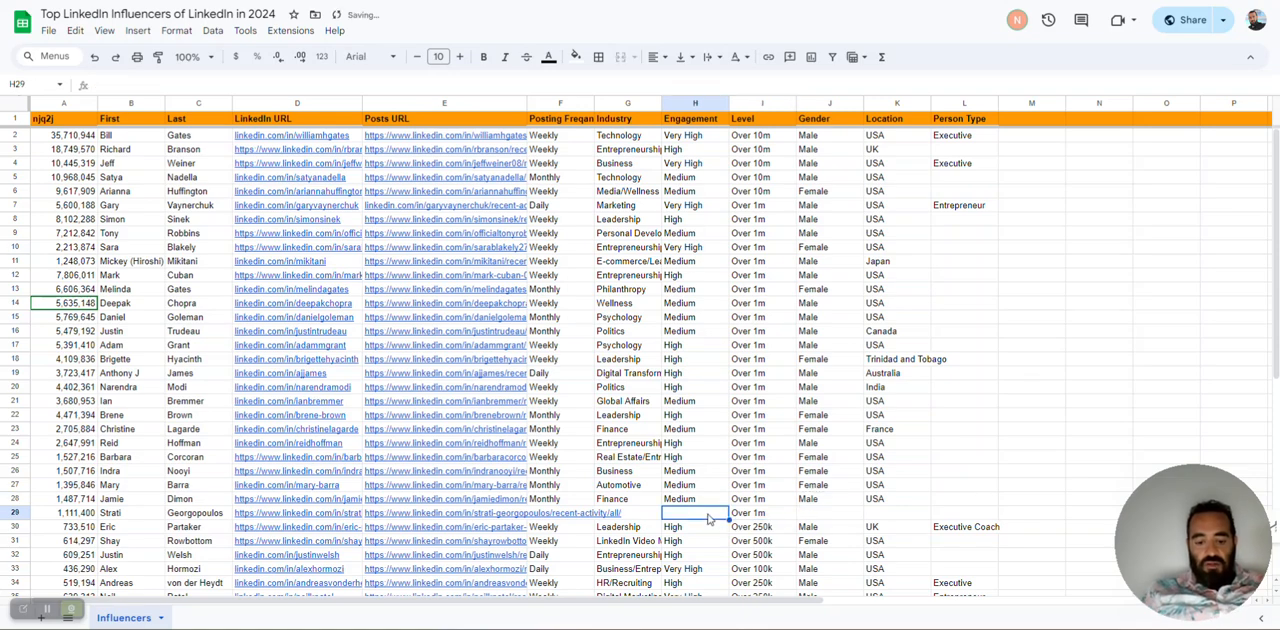
text(Very High)
key(Return)
key(Left)
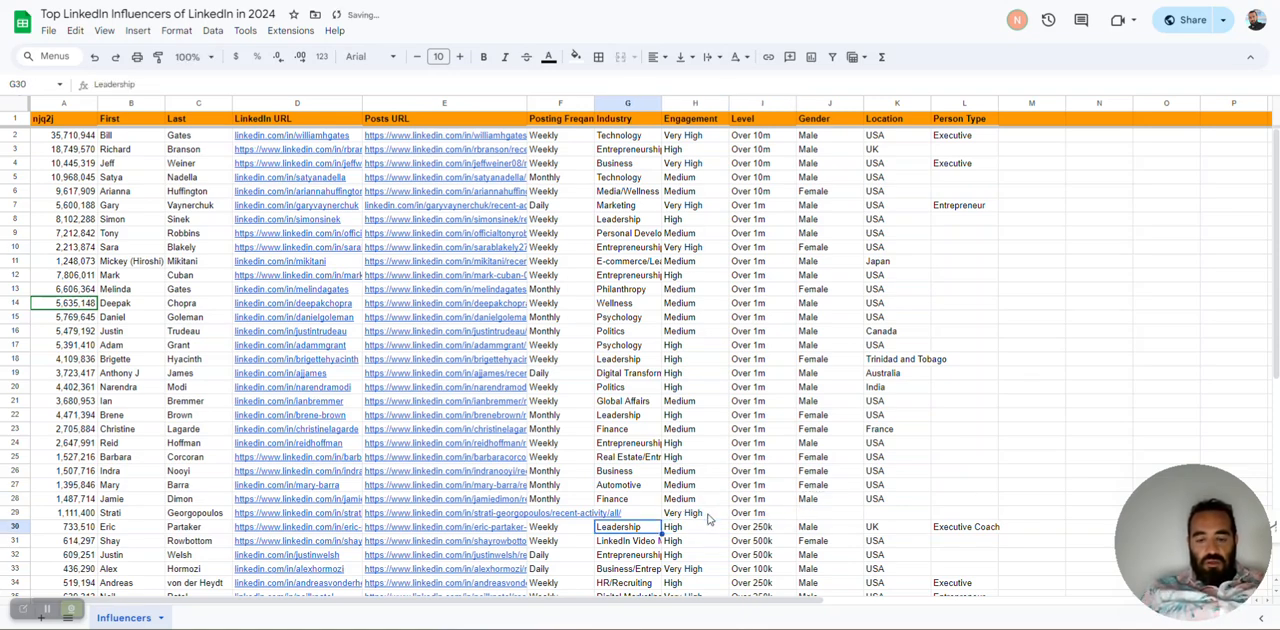
key(Up)
key(Right)
key(Right)
key(Right)
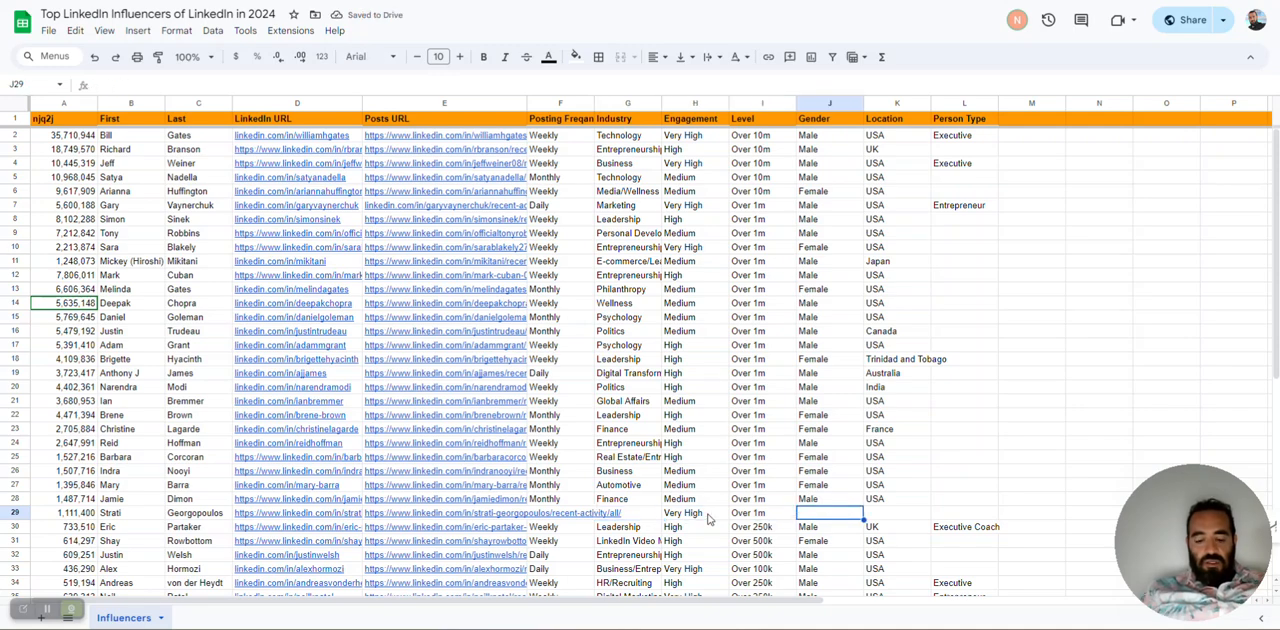
text(Male)
key(Tab)
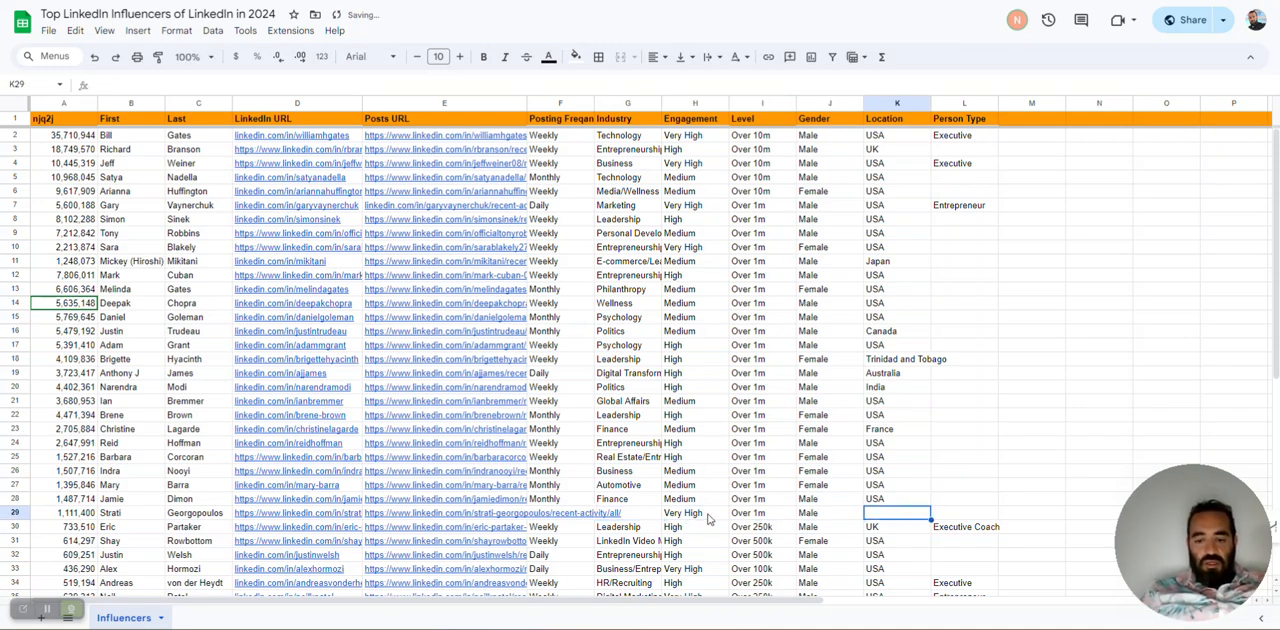
text(Canad)
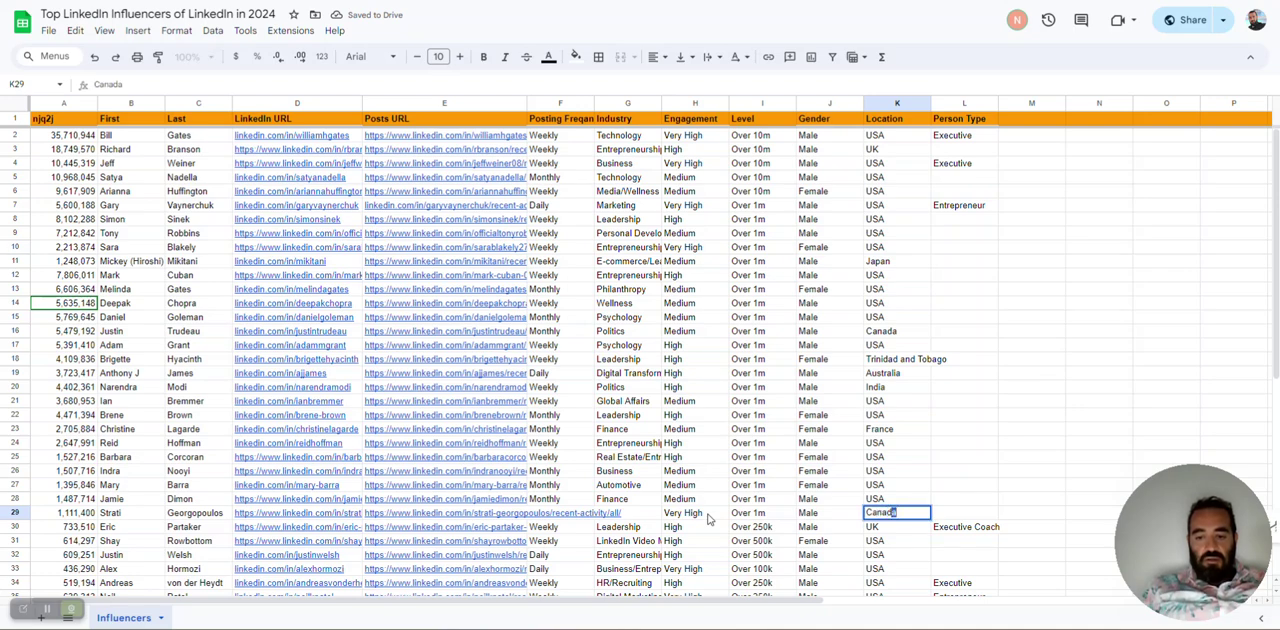
key(Return)
- Select the profile handle in Strati's LinkedIn URL and switch to his LinkedIn profile
key(Up)
key(Left)
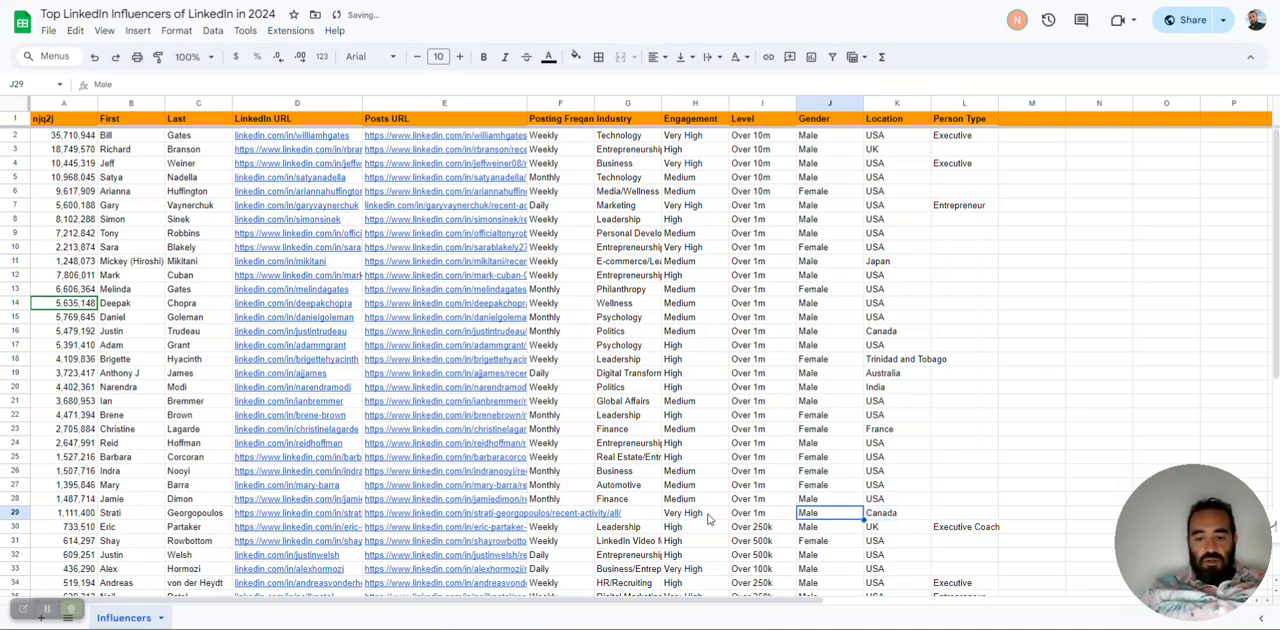
key(Left)
key(Left)
key(Left)
key(Left)
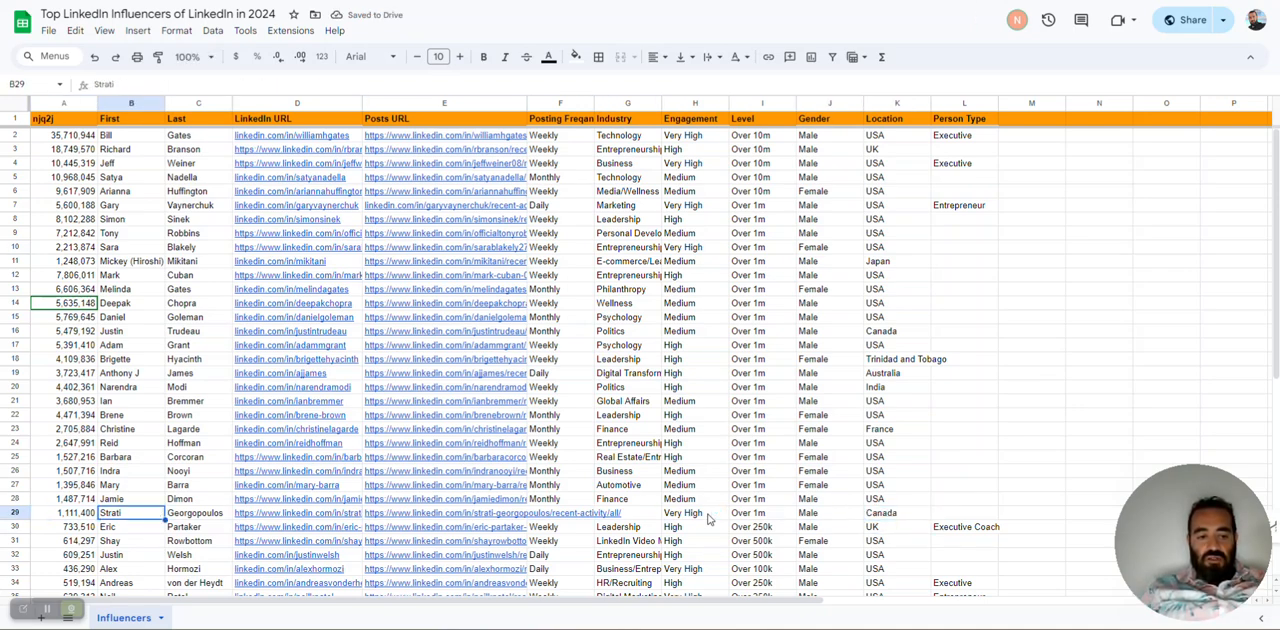
key(Right)
key(Right)
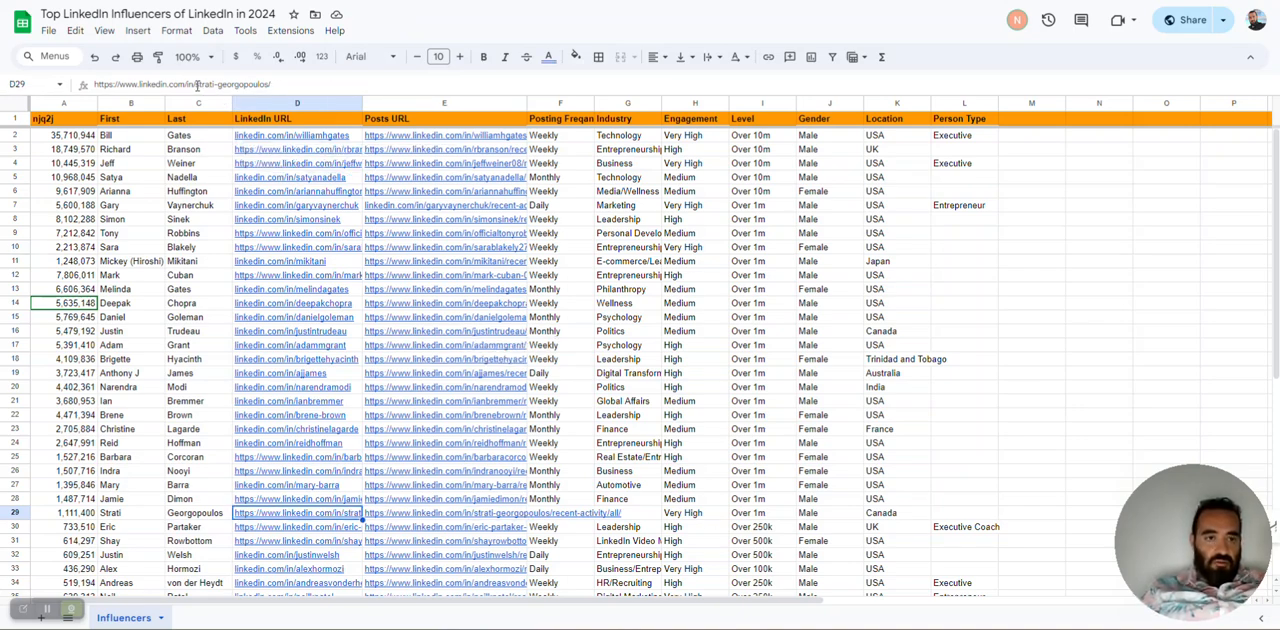
drag(197, 84, 222, 84)
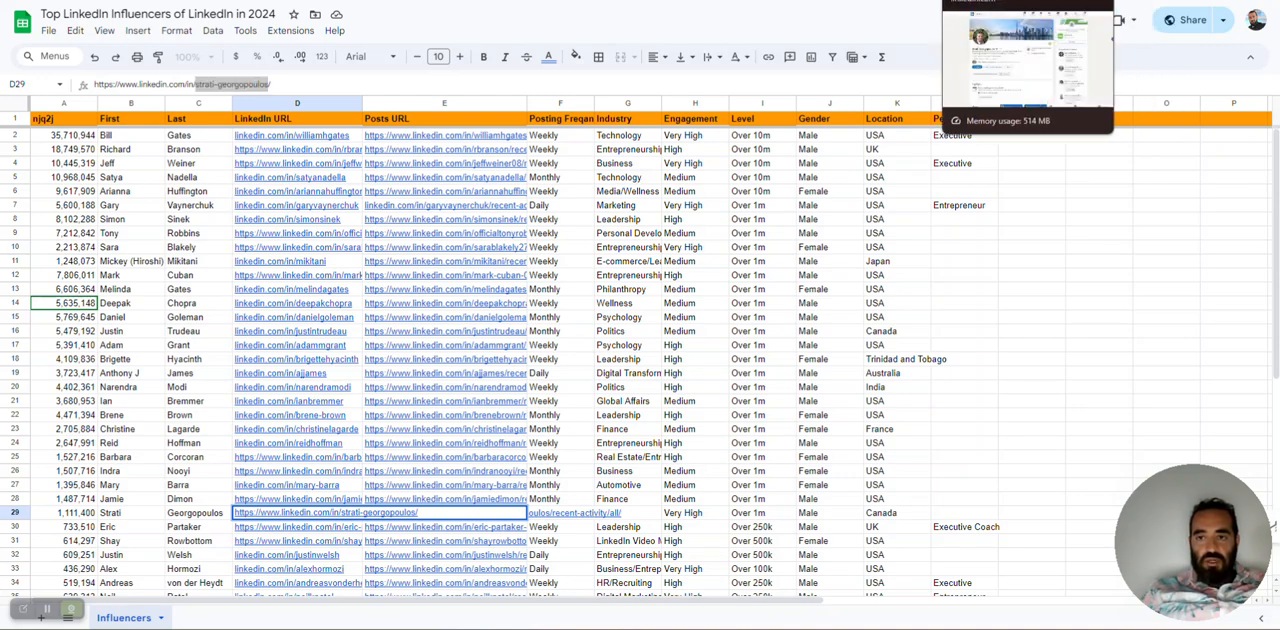
click(1028, 20)
scroll(676, 222, down, 3)
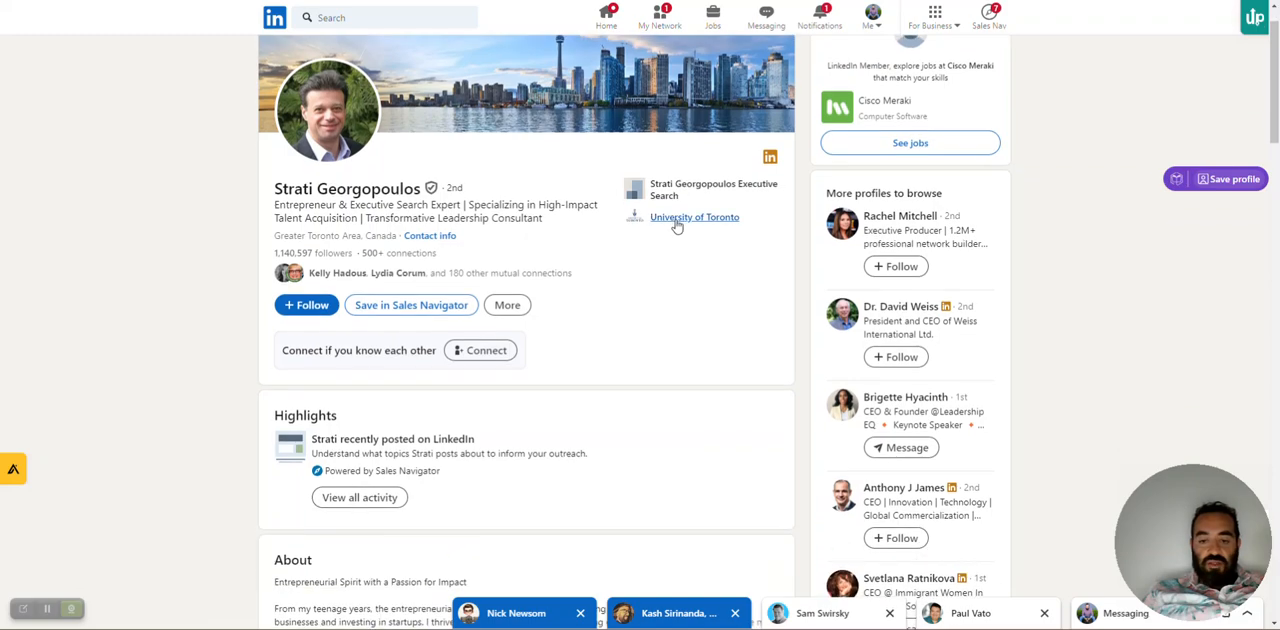
scroll(676, 222, down, 3)
scroll(676, 222, down, 3)
scroll(676, 222, down, 3)
scroll(676, 222, down, 2)
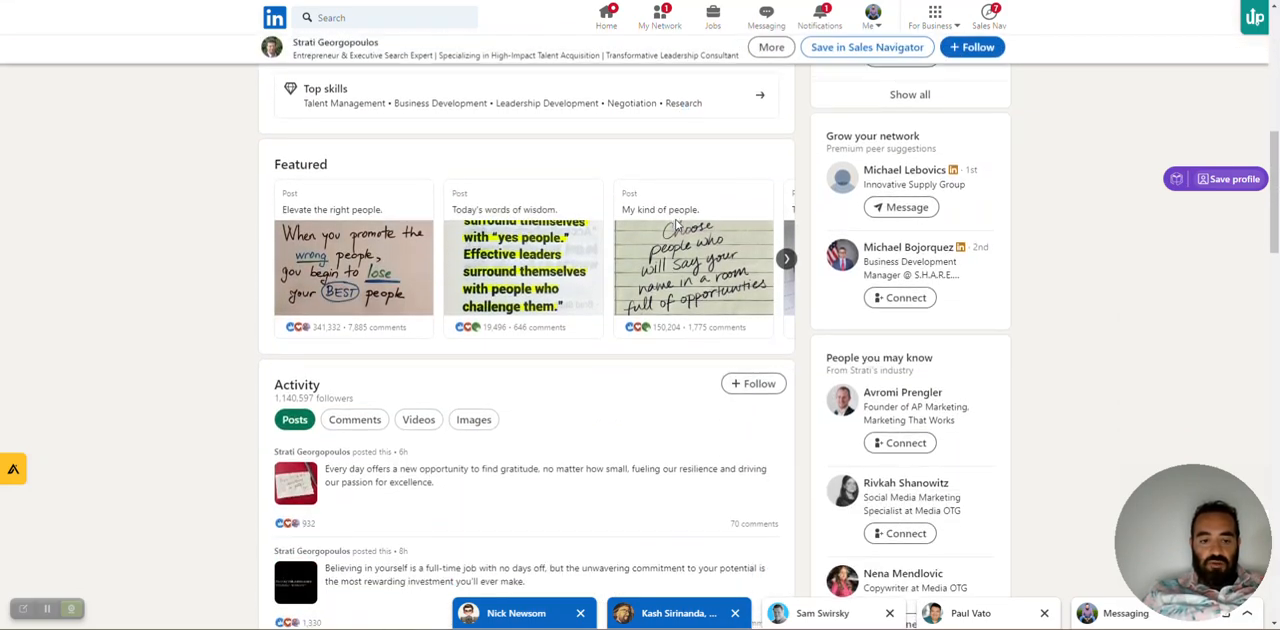
scroll(676, 222, down, 1)
scroll(676, 222, down, 1)
scroll(676, 226, up, 1)
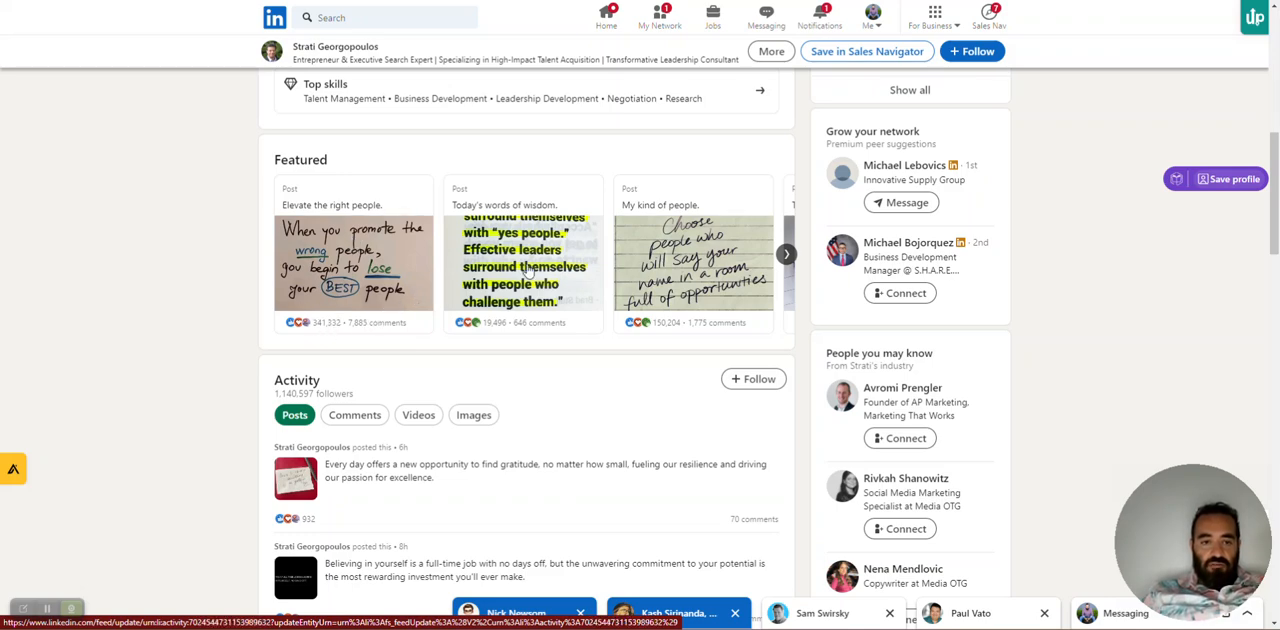
scroll(520, 378, down, 1)
scroll(520, 378, down, 1)
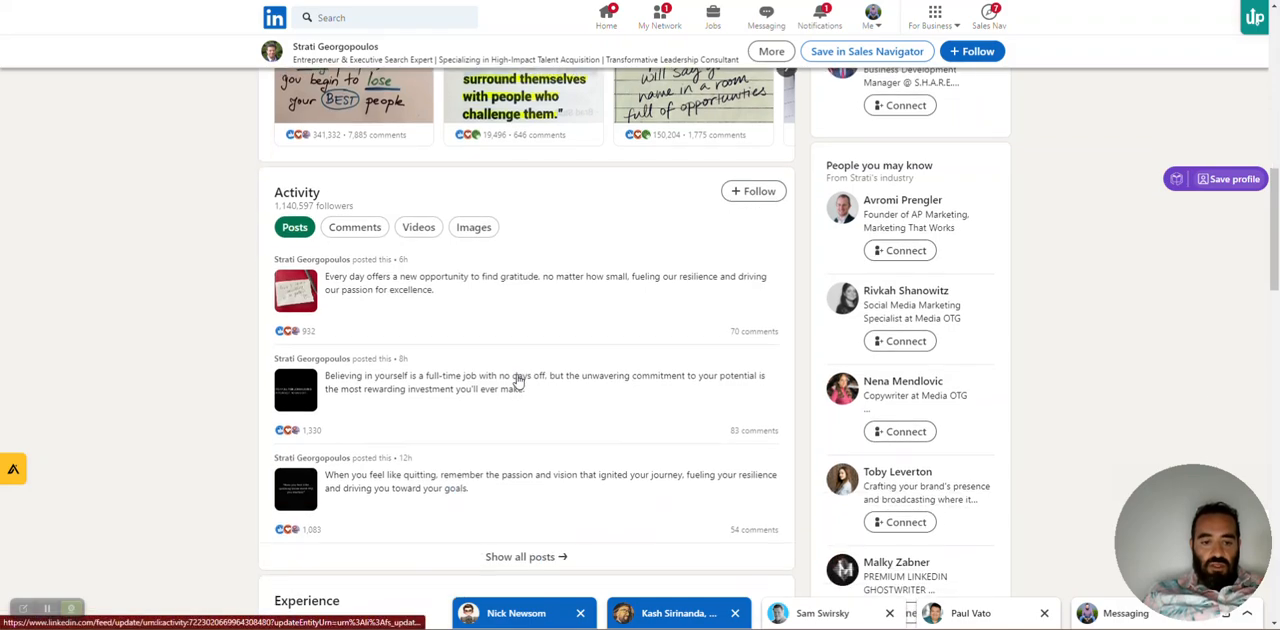
scroll(520, 378, down, 1)
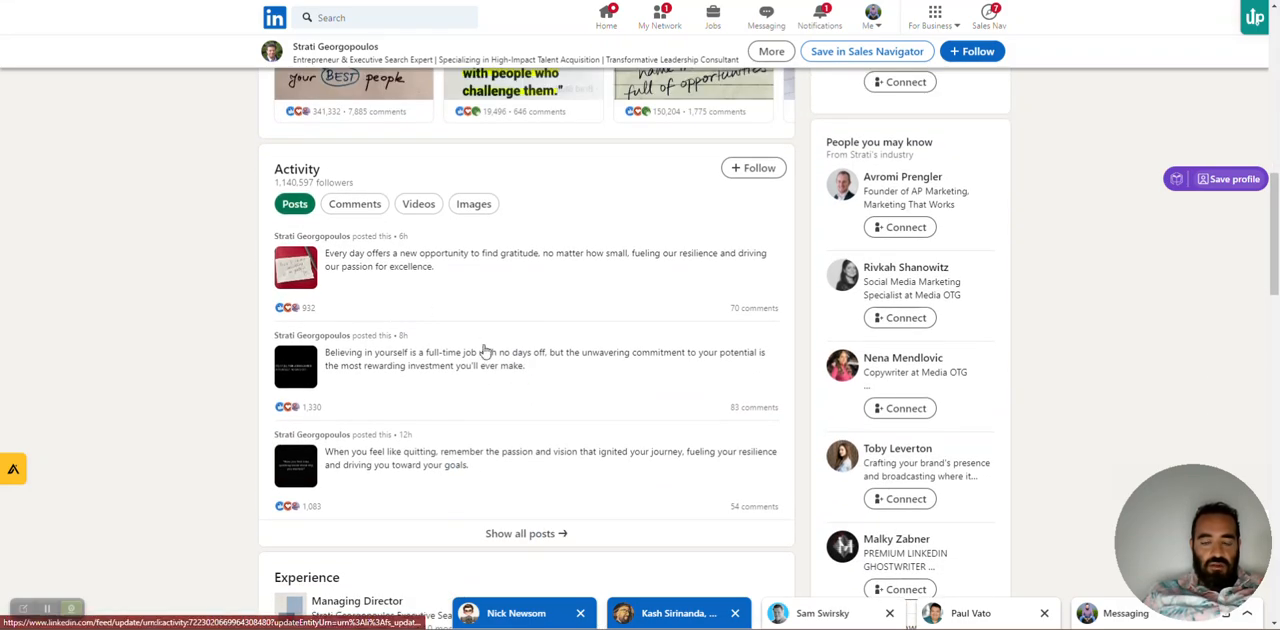
scroll(486, 354, up, 1)
scroll(486, 354, up, 1)
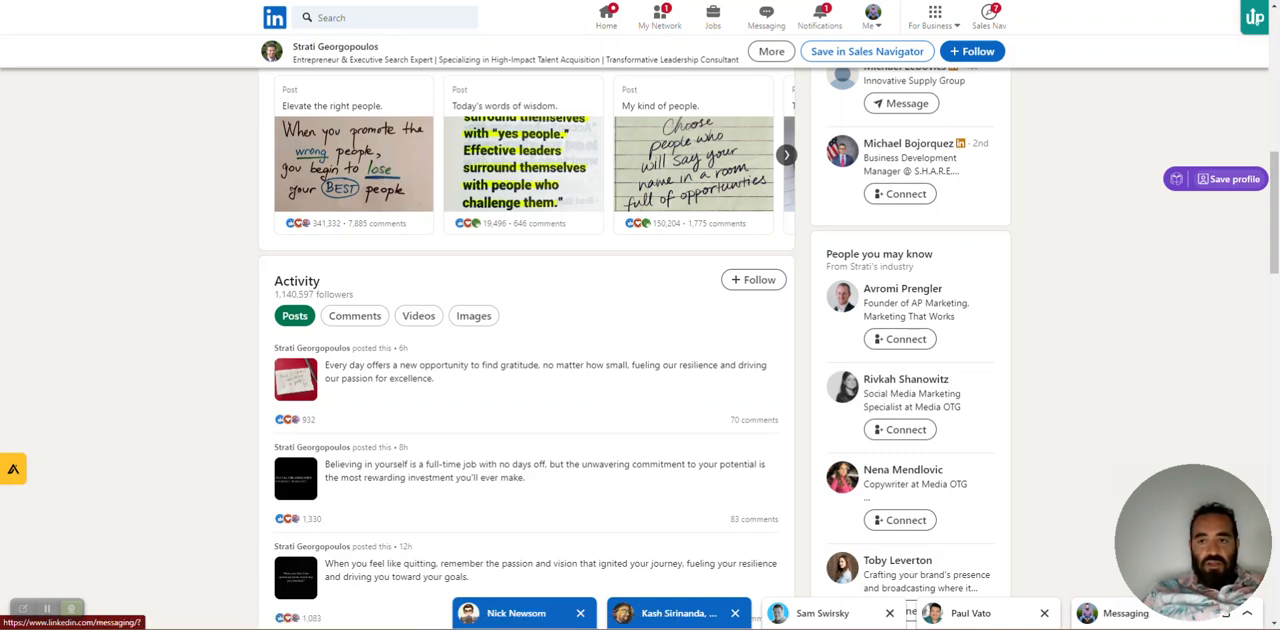
key(ctrl+Tab)
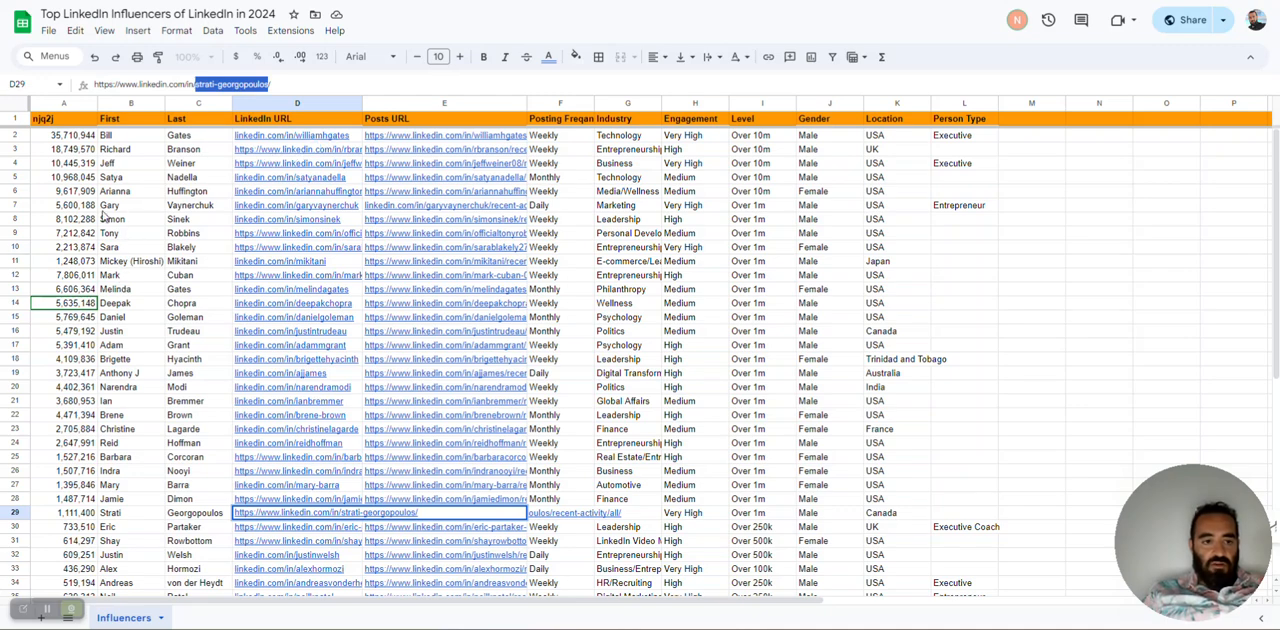
- Open Gary Vaynerchuk's LinkedIn posts page from his Posts URL cell
click(388, 213)
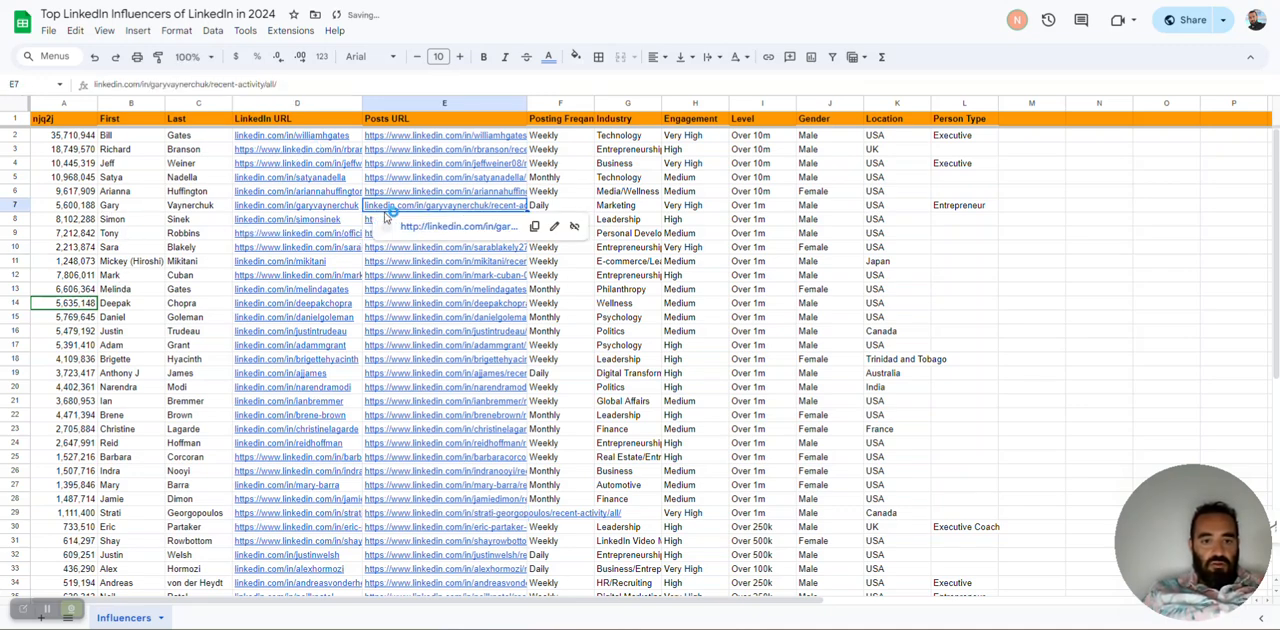
click(435, 226)
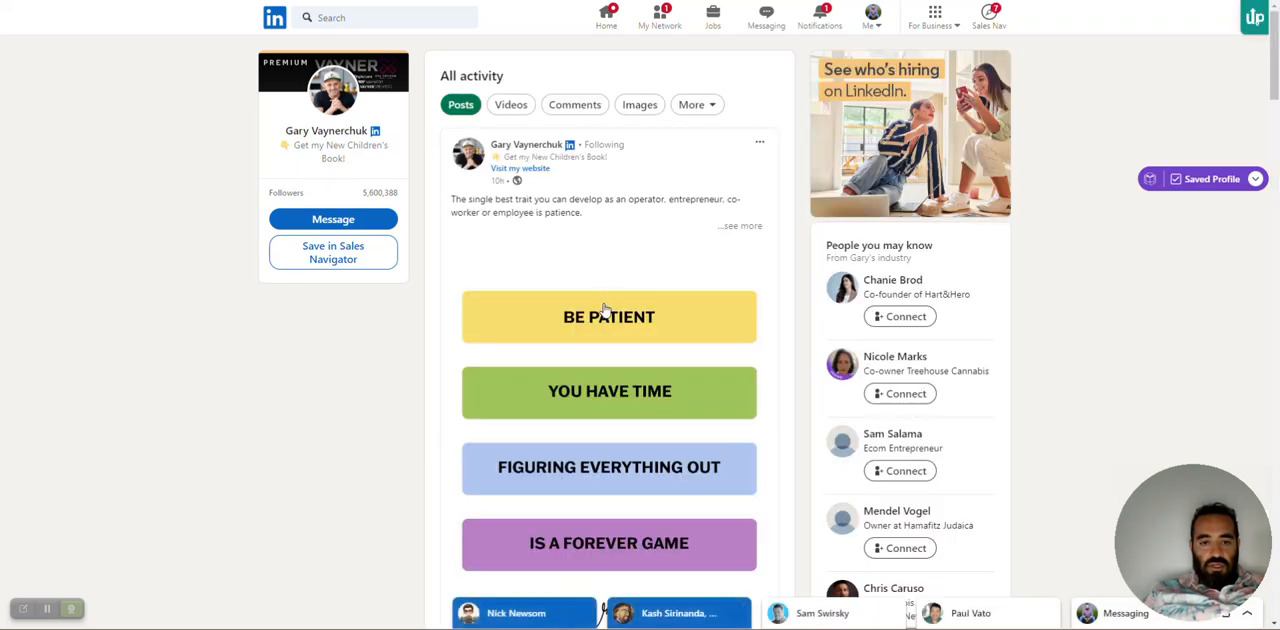
scroll(605, 260, down, 3)
scroll(605, 290, down, 2)
scroll(603, 305, down, 1)
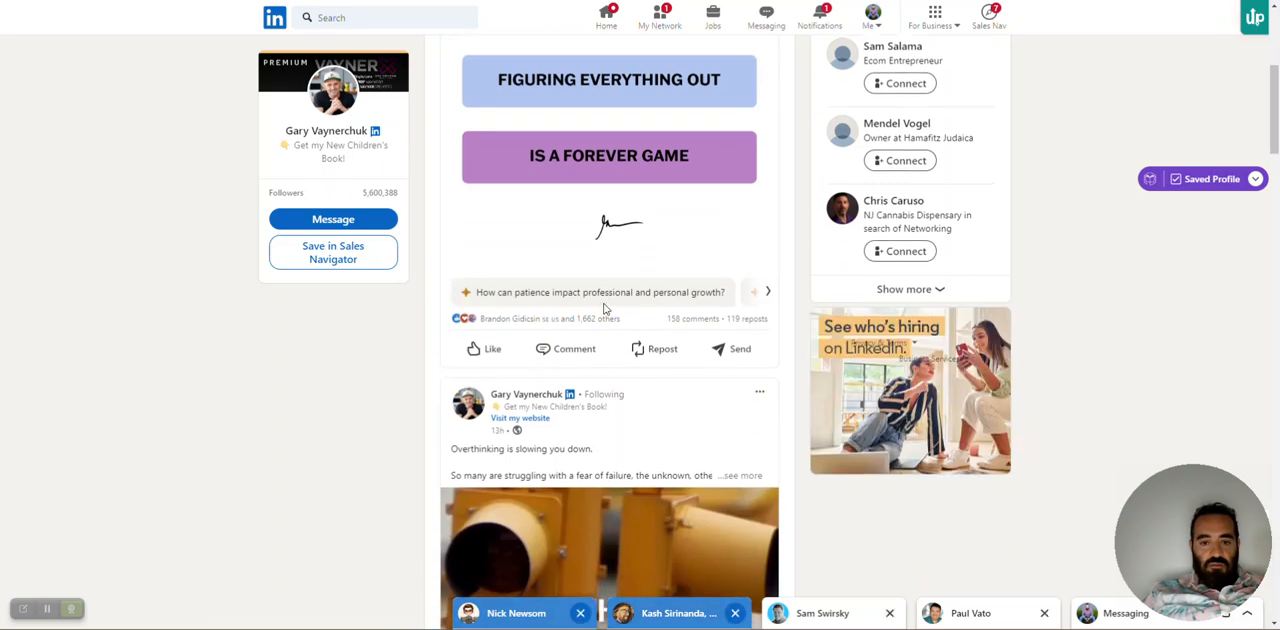
scroll(603, 305, down, 4)
scroll(603, 305, down, 2)
scroll(605, 310, down, 3)
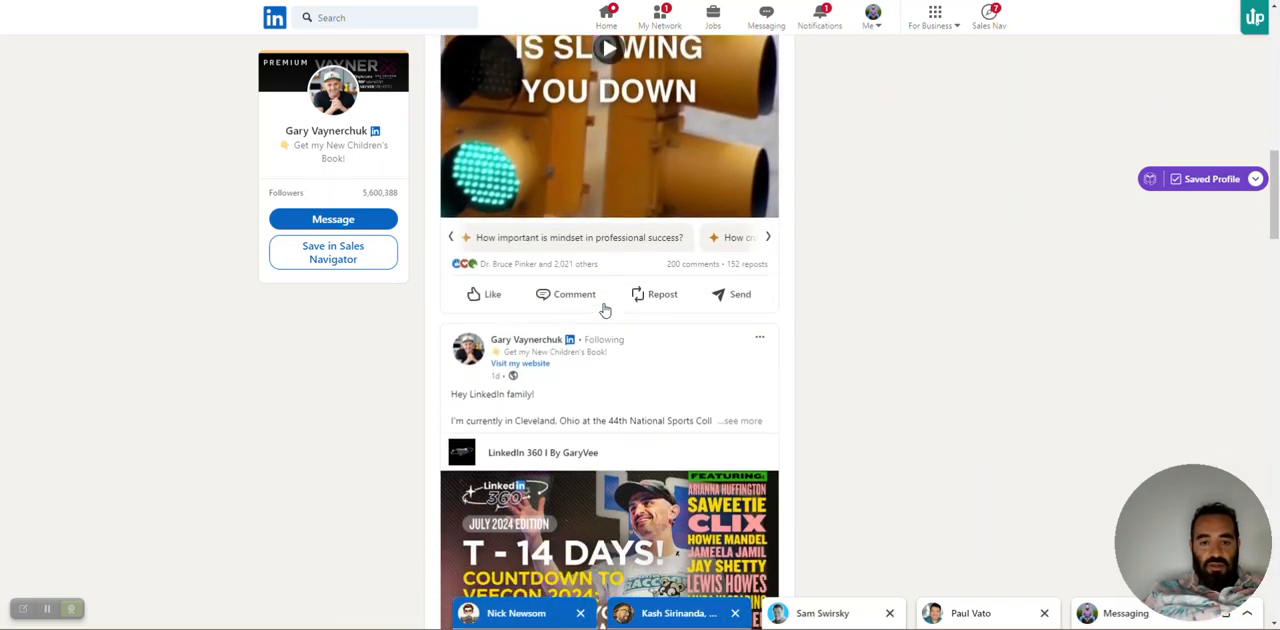
scroll(605, 310, down, 4)
scroll(605, 310, down, 3)
scroll(605, 310, down, 2)
scroll(605, 310, down, 2)
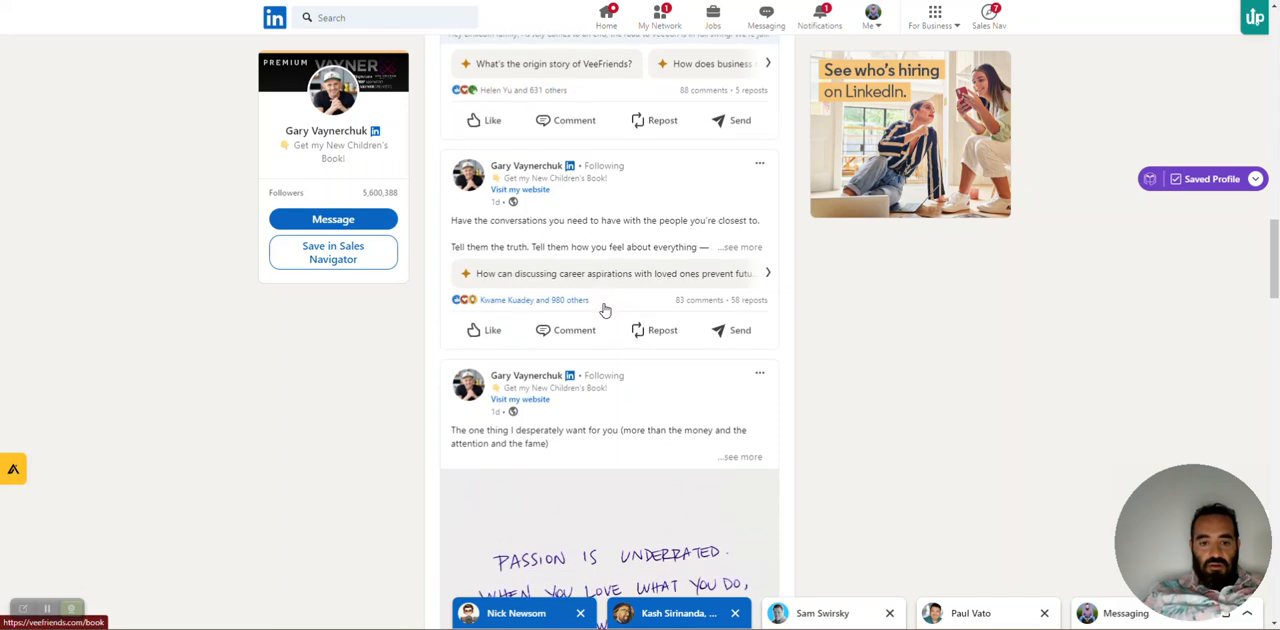
scroll(605, 310, down, 1)
scroll(605, 310, down, 2)
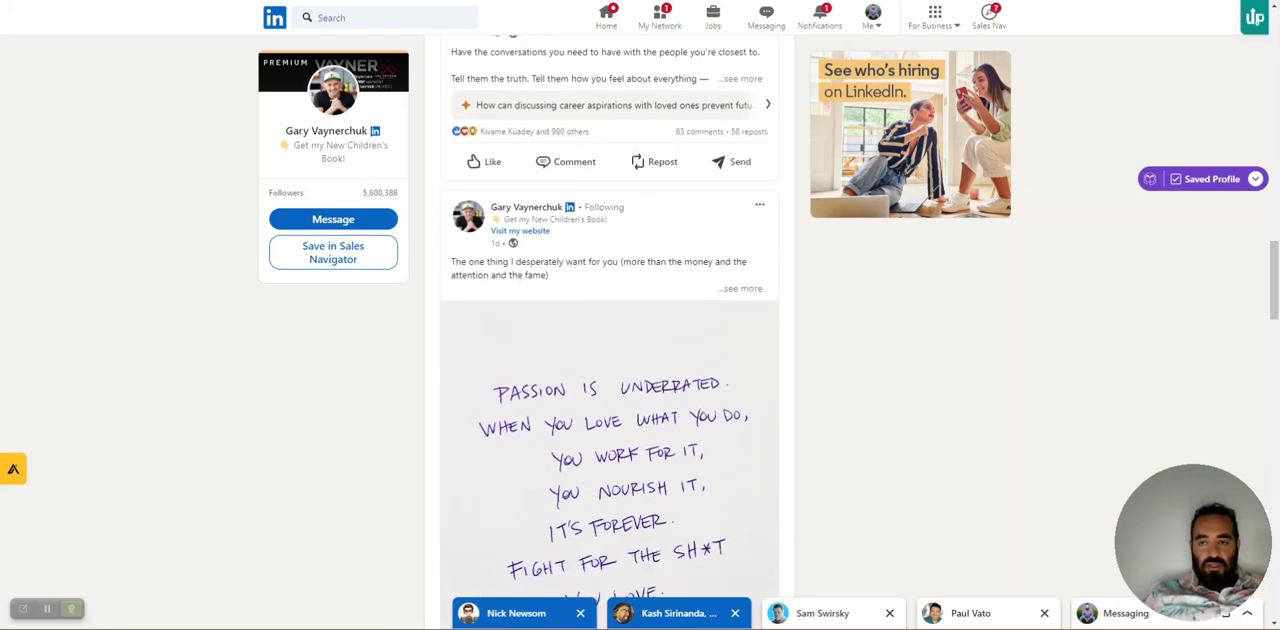
click(1095, 3)
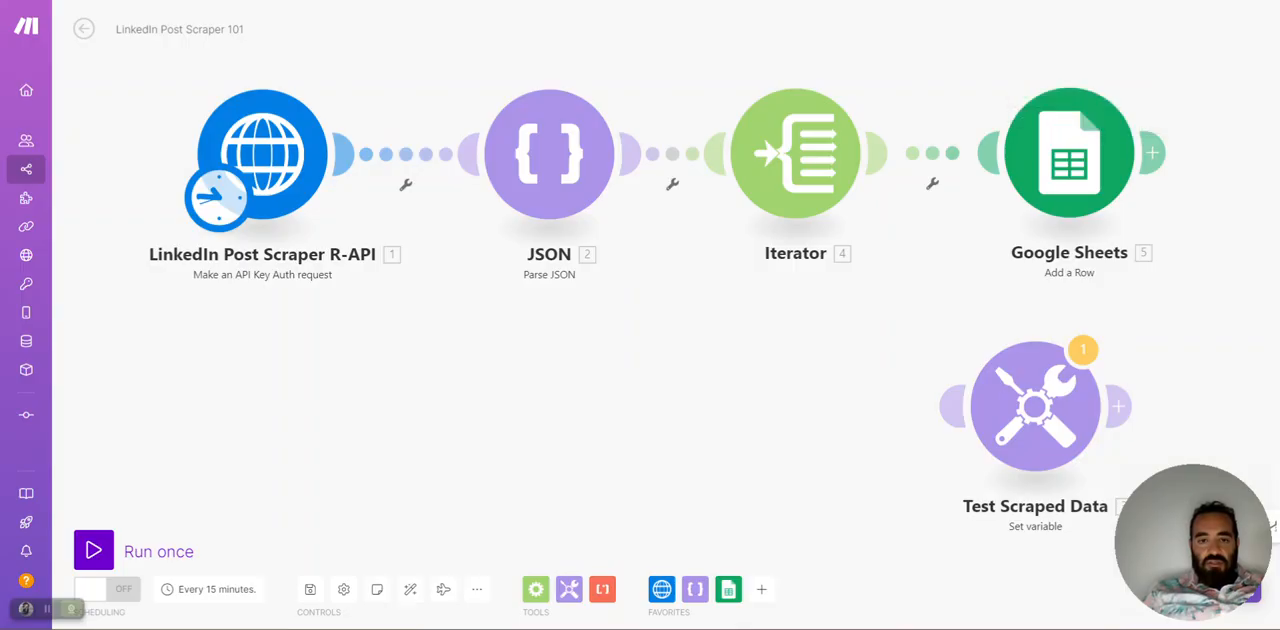
click(293, 170)
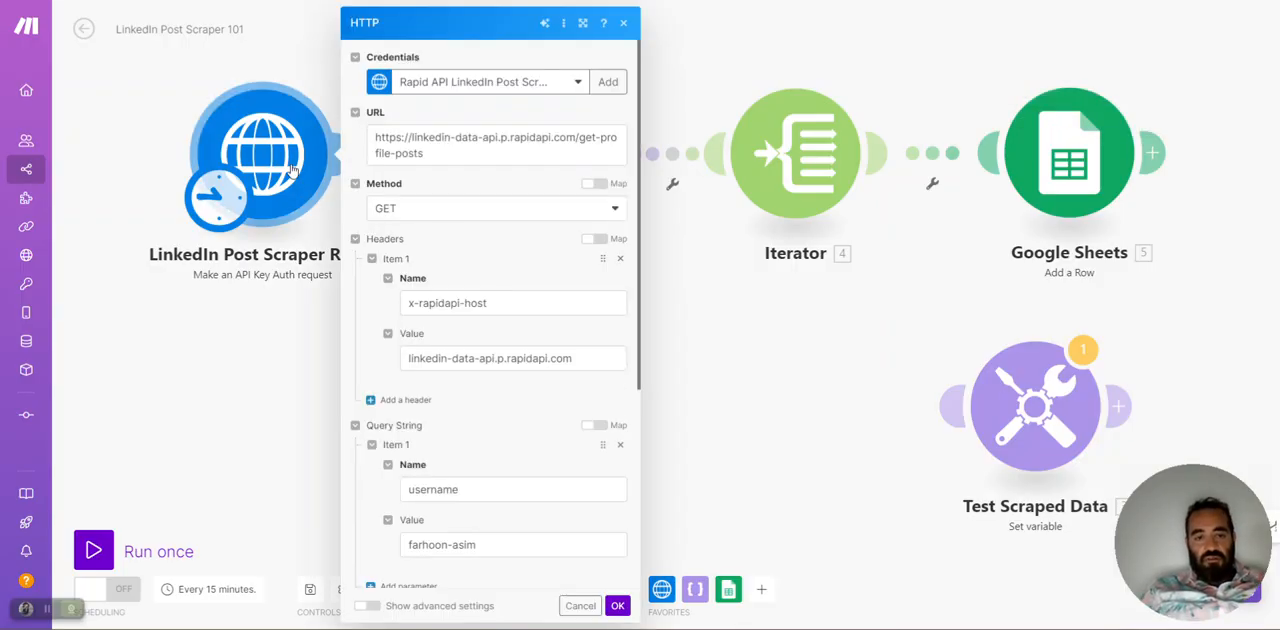
scroll(540, 382, down, 5)
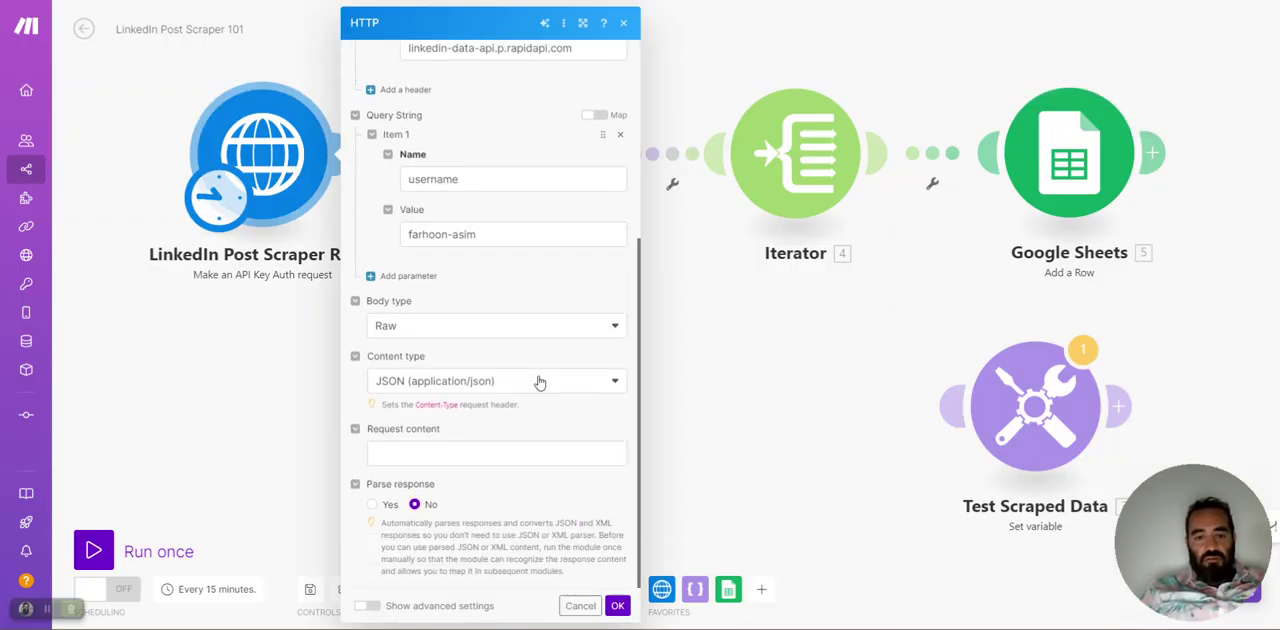
click(494, 235)
key(ctrl+a)
key(ctrl+v)
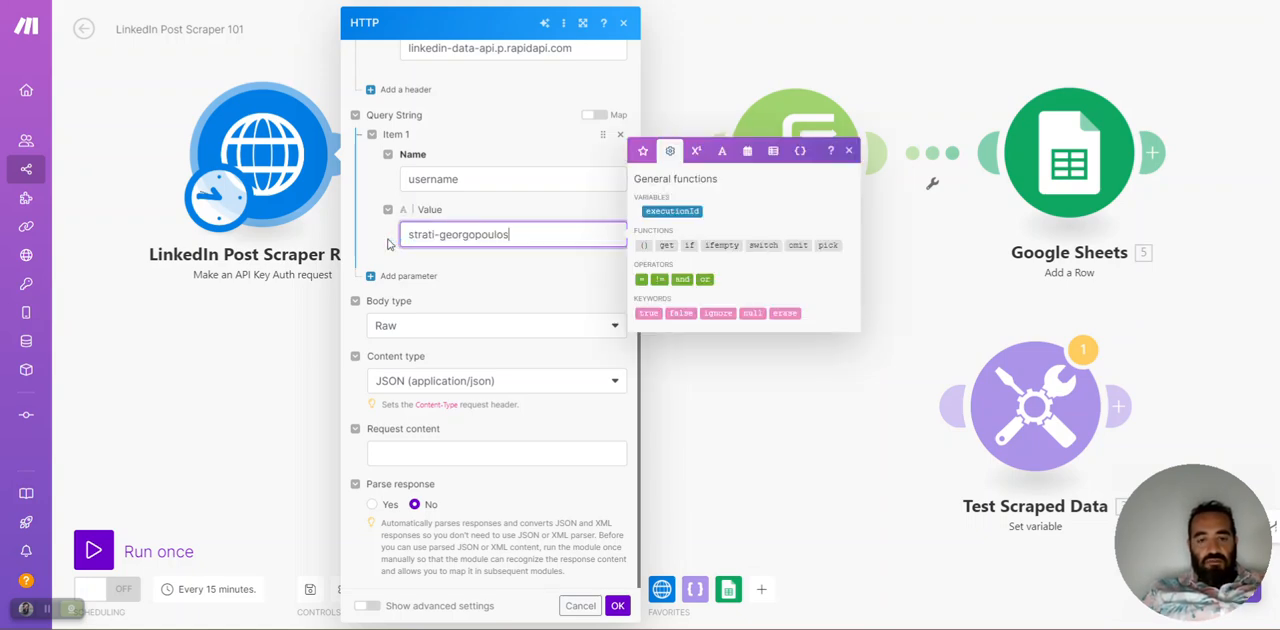
click(618, 606)
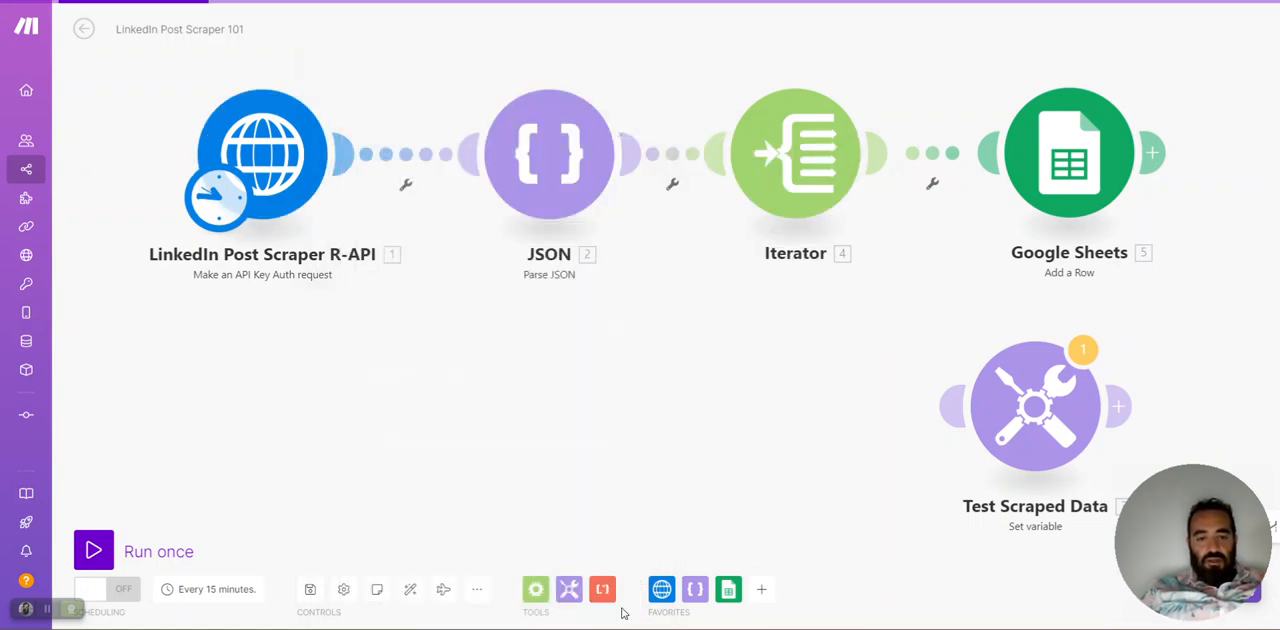
right_click(286, 177)
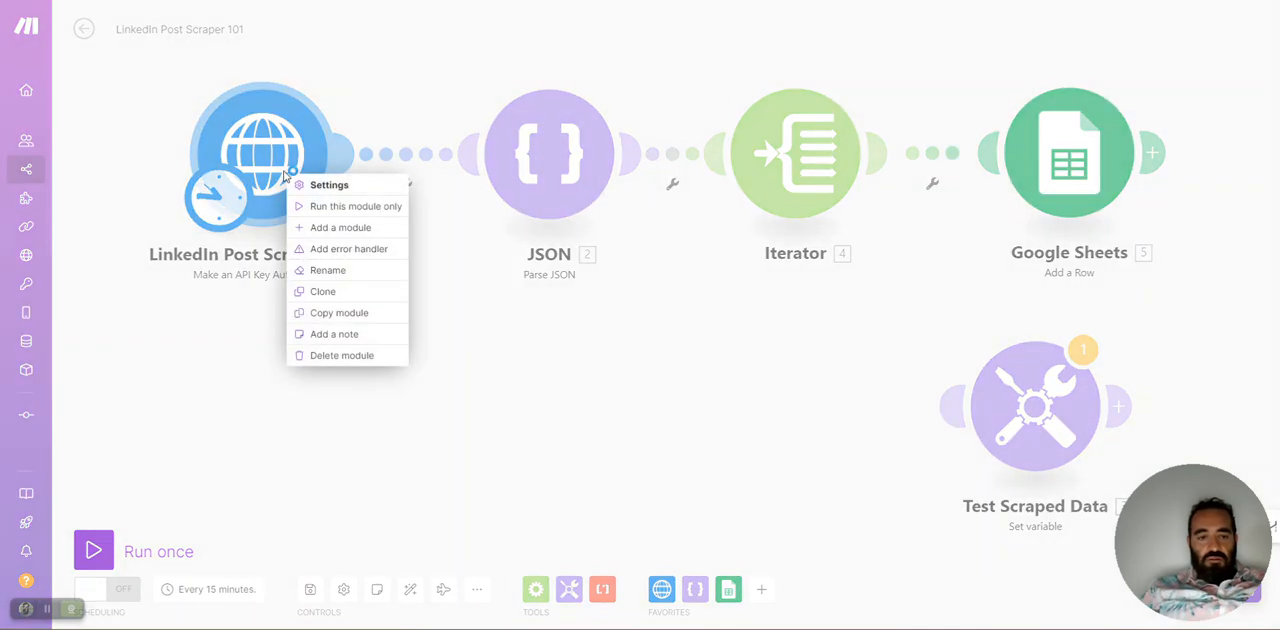
click(229, 416)
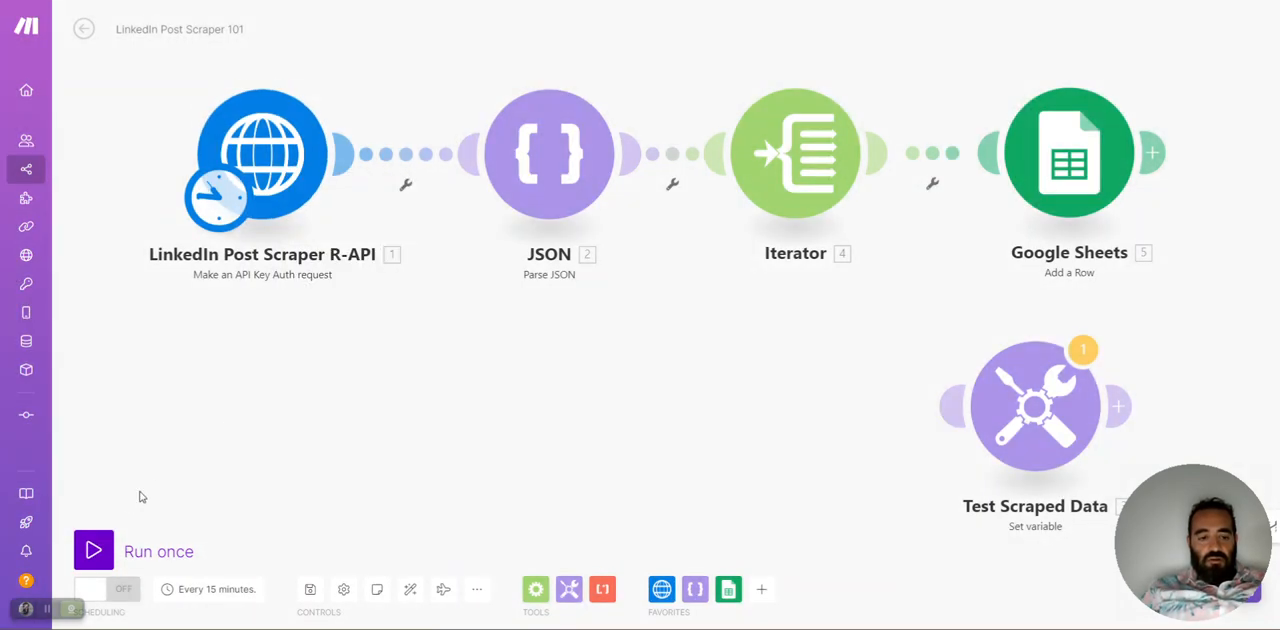
- Run the scenario once and inspect the JSON module's parsed post data
click(97, 551)
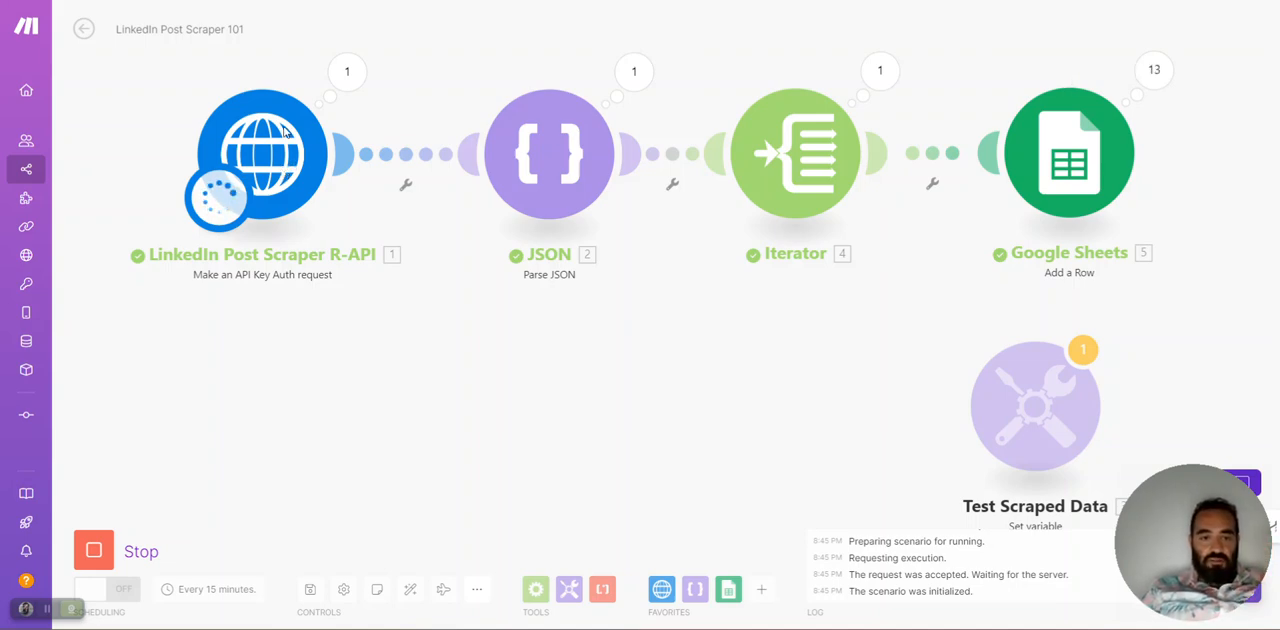
click(633, 73)
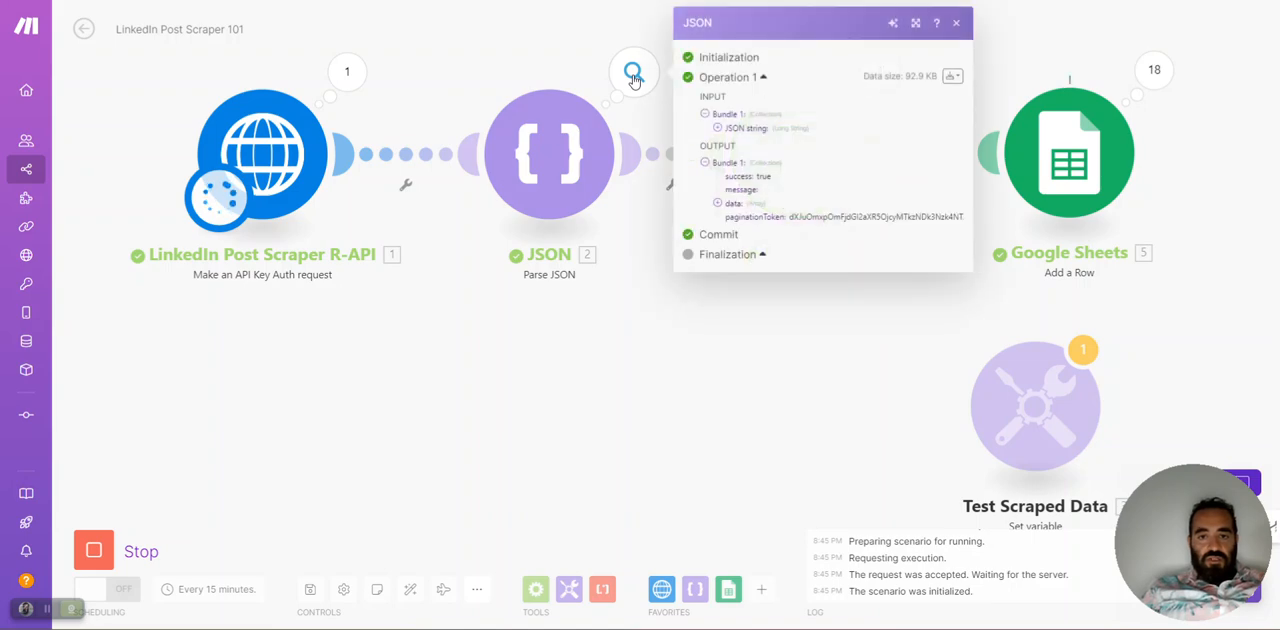
click(717, 204)
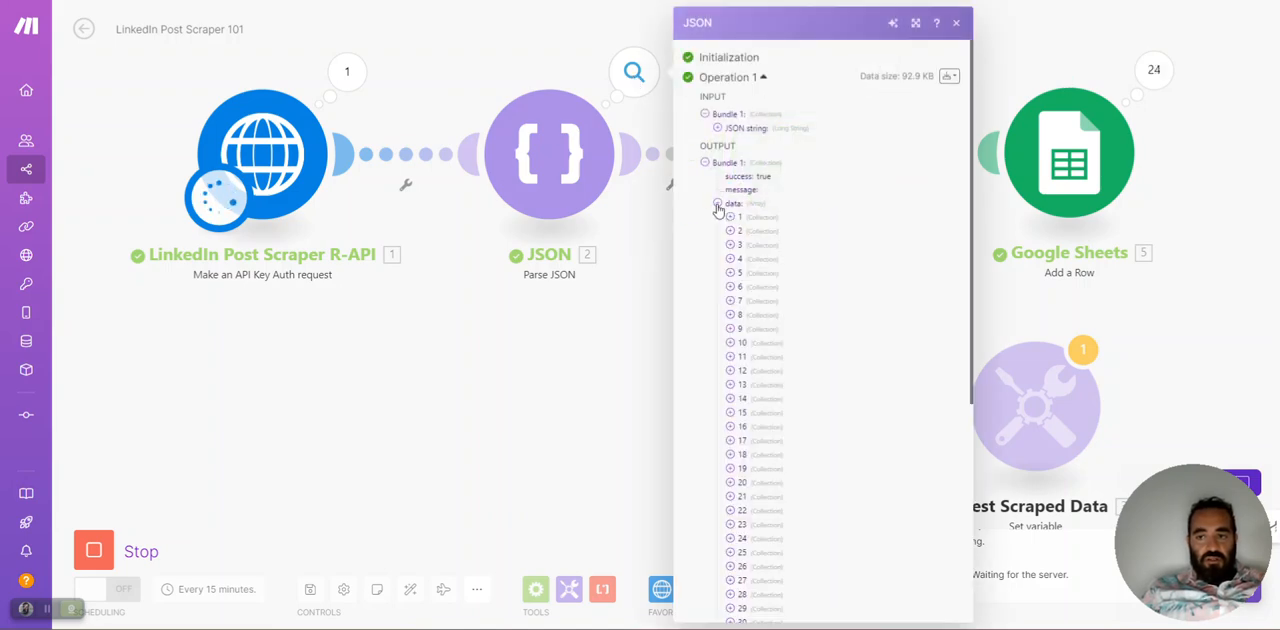
click(731, 218)
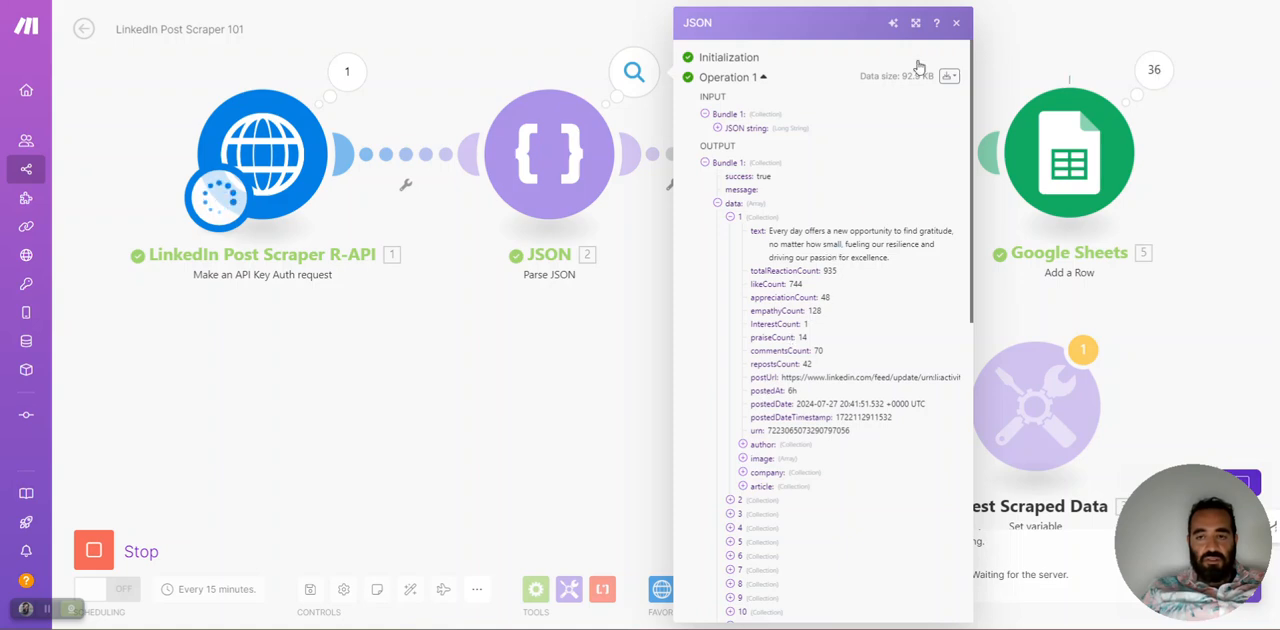
scroll(853, 230, down, 5)
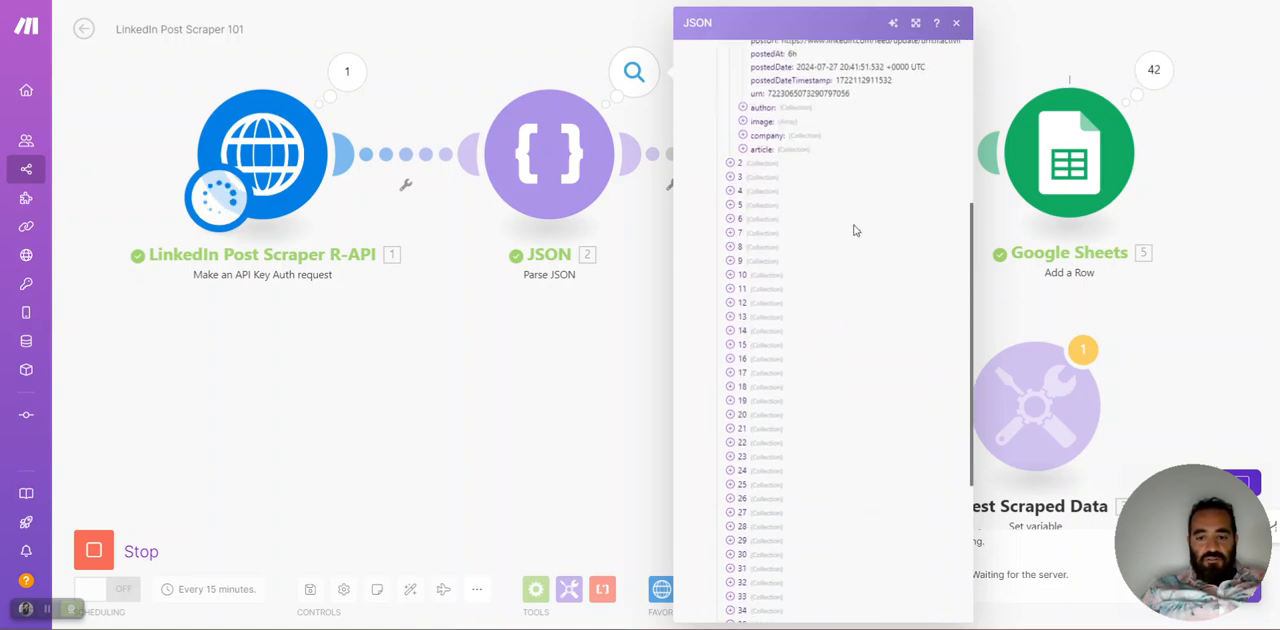
scroll(853, 230, down, 5)
scroll(853, 230, down, 3)
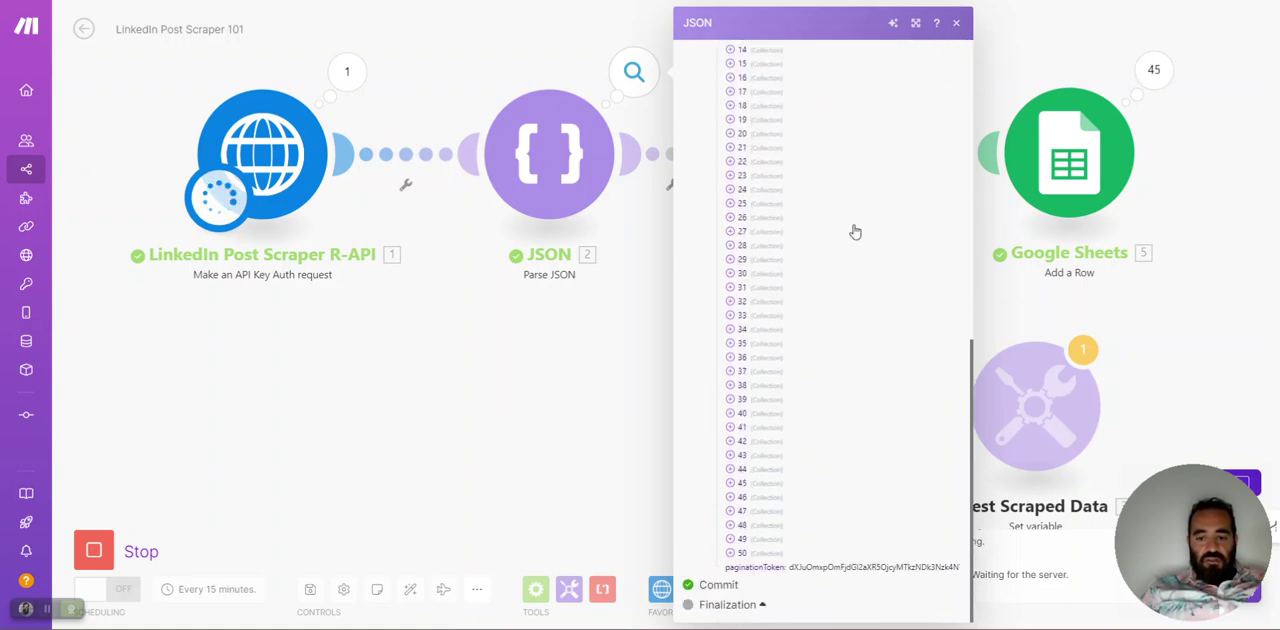
click(958, 23)
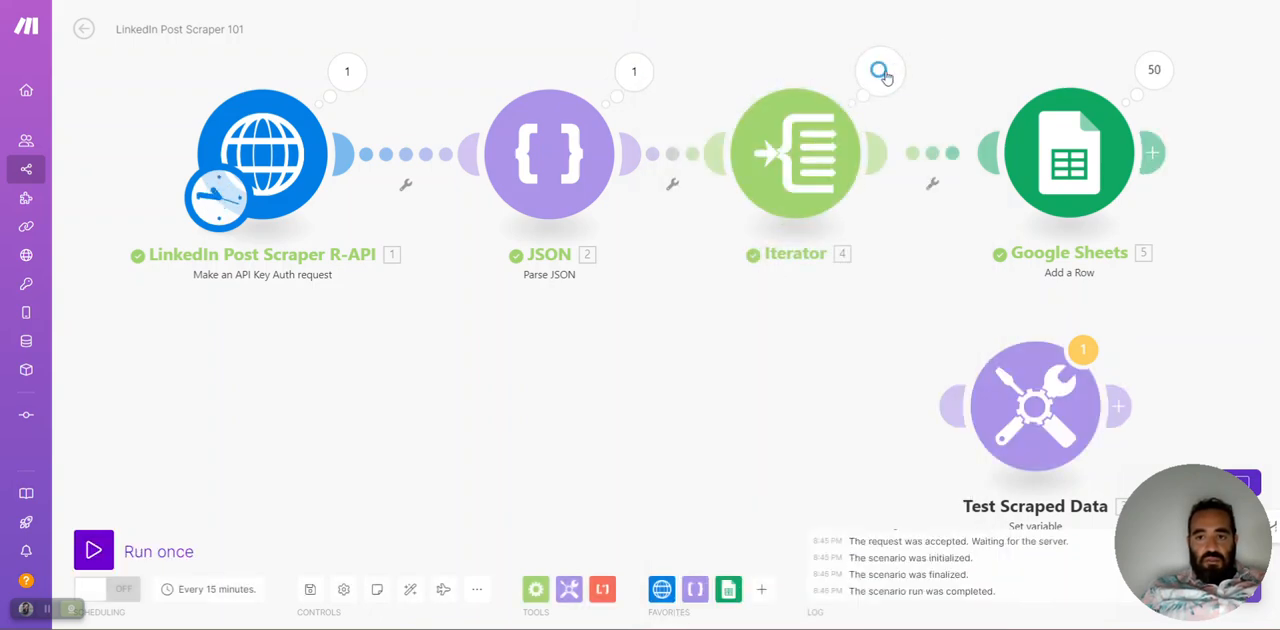
- Review the Iterator's 50 output bundles and Google Sheets' 50 add-row operations
click(880, 72)
scroll(969, 187, down, 3)
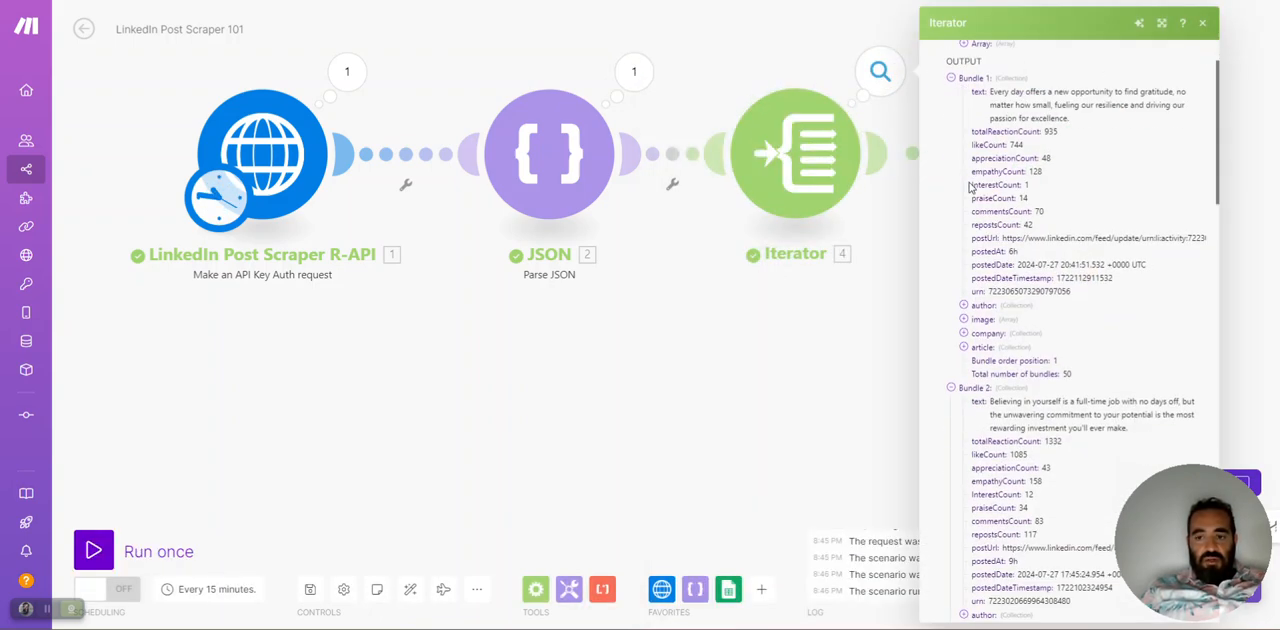
scroll(1000, 200, down, 3)
scroll(1100, 150, down, 2)
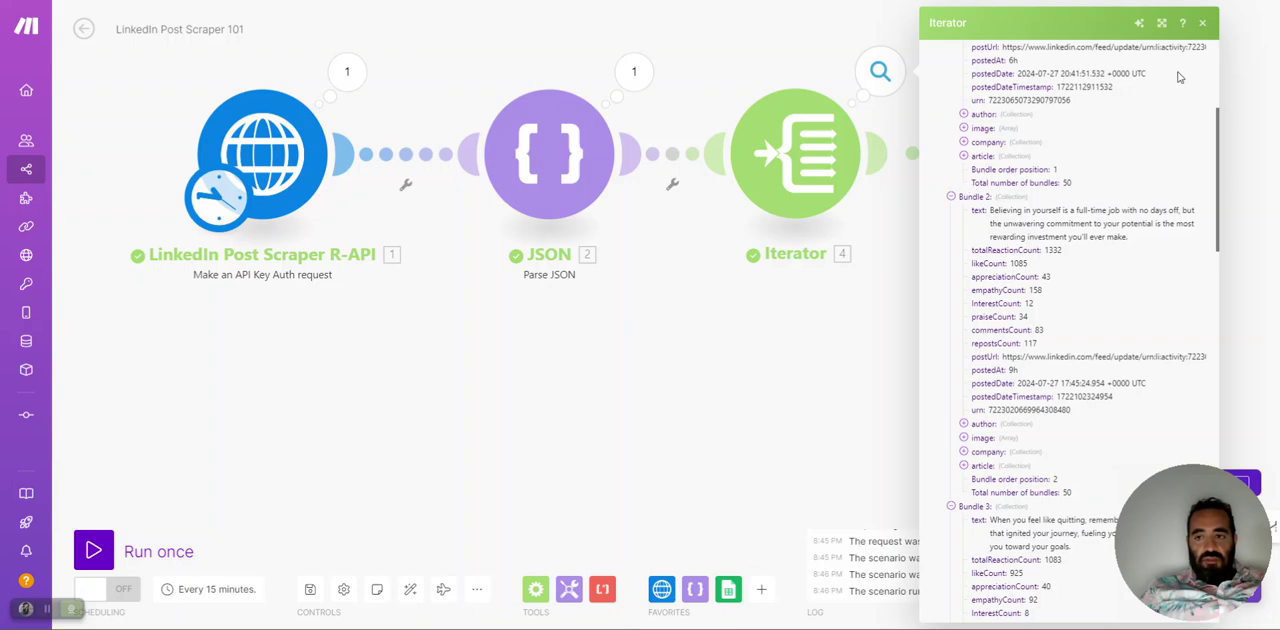
click(1205, 23)
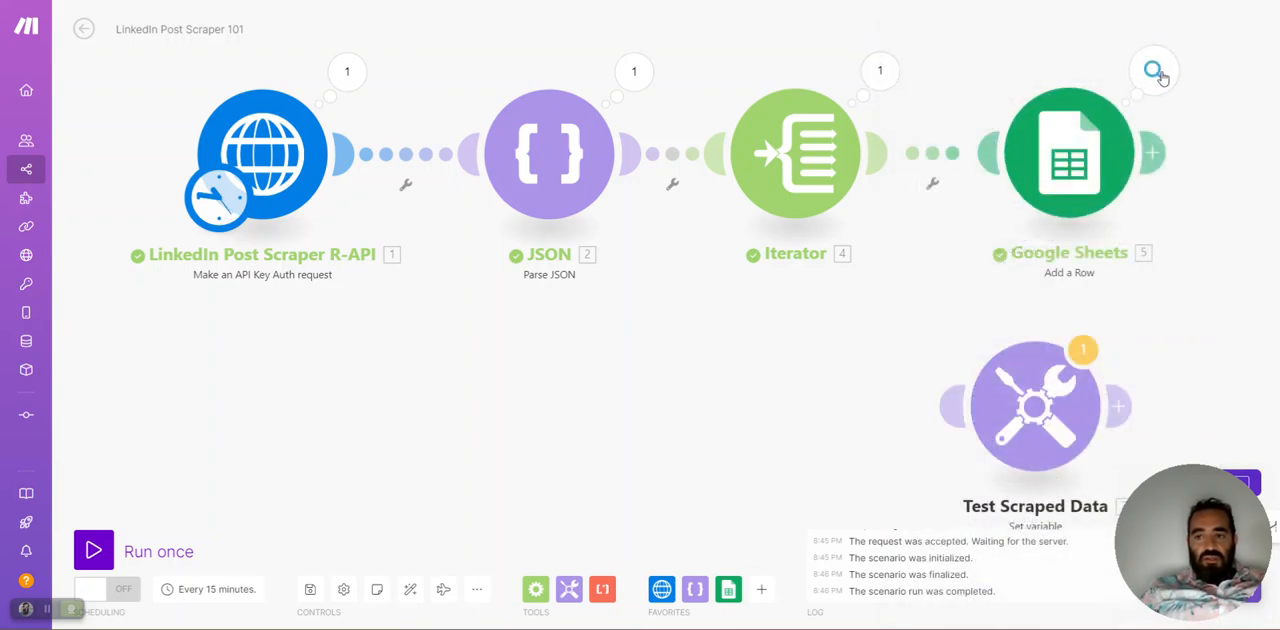
click(1155, 71)
scroll(1007, 232, down, 5)
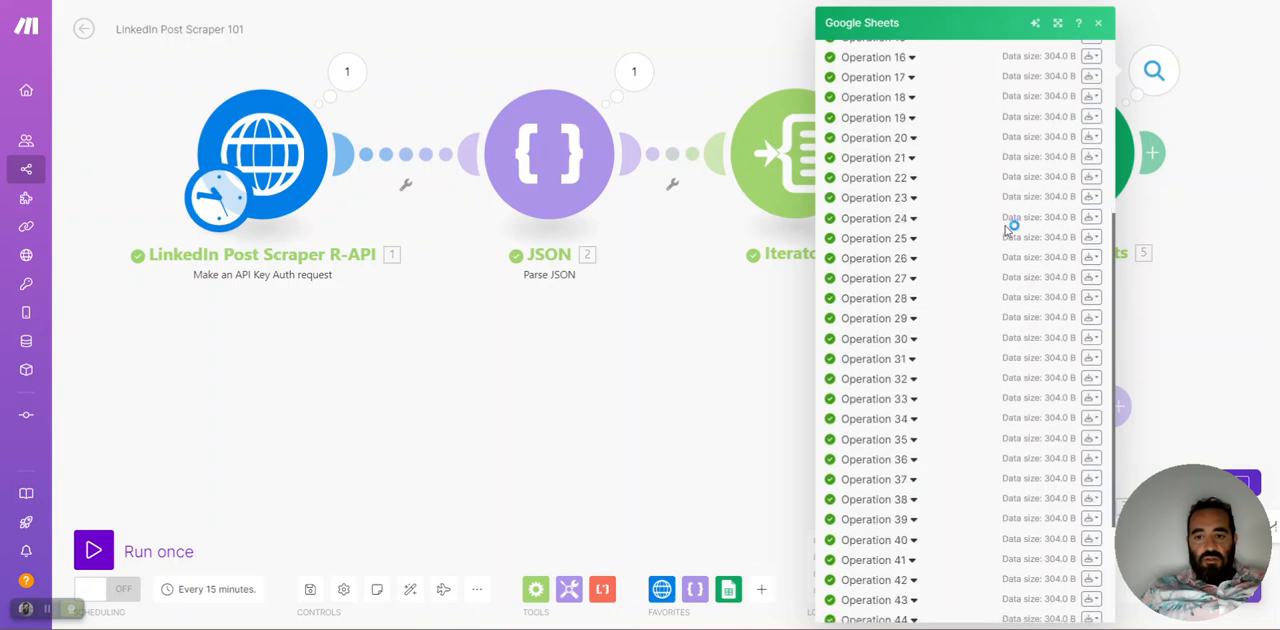
scroll(1007, 232, down, 5)
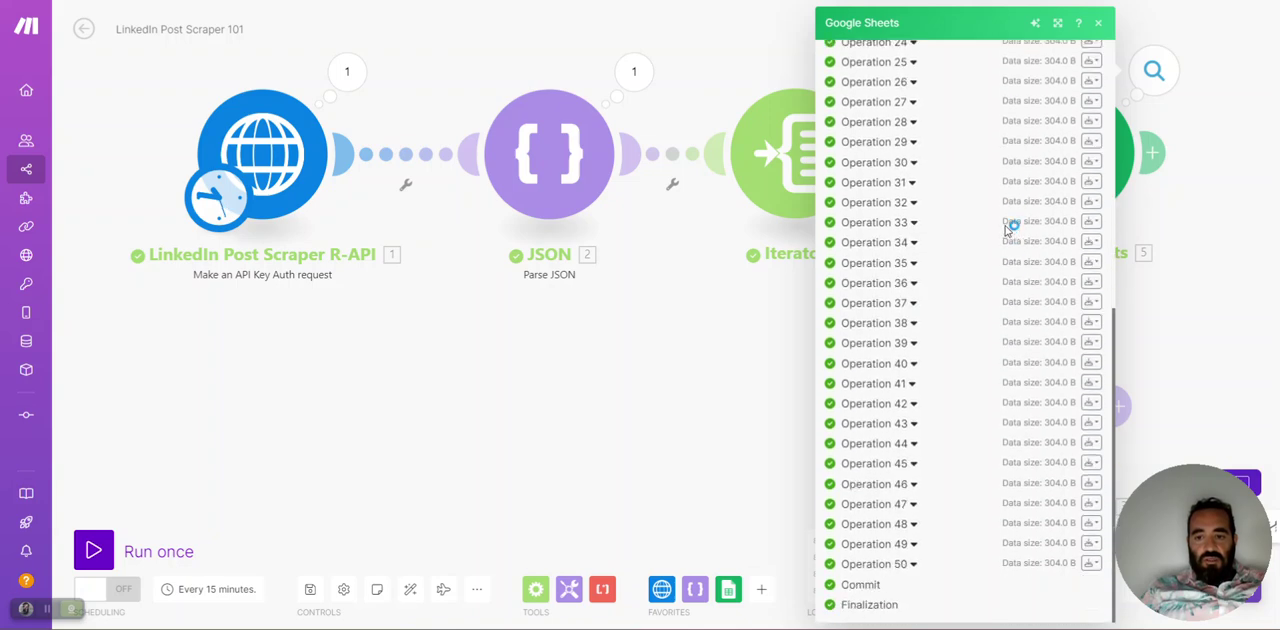
click(1100, 24)
key(ctrl+Tab)
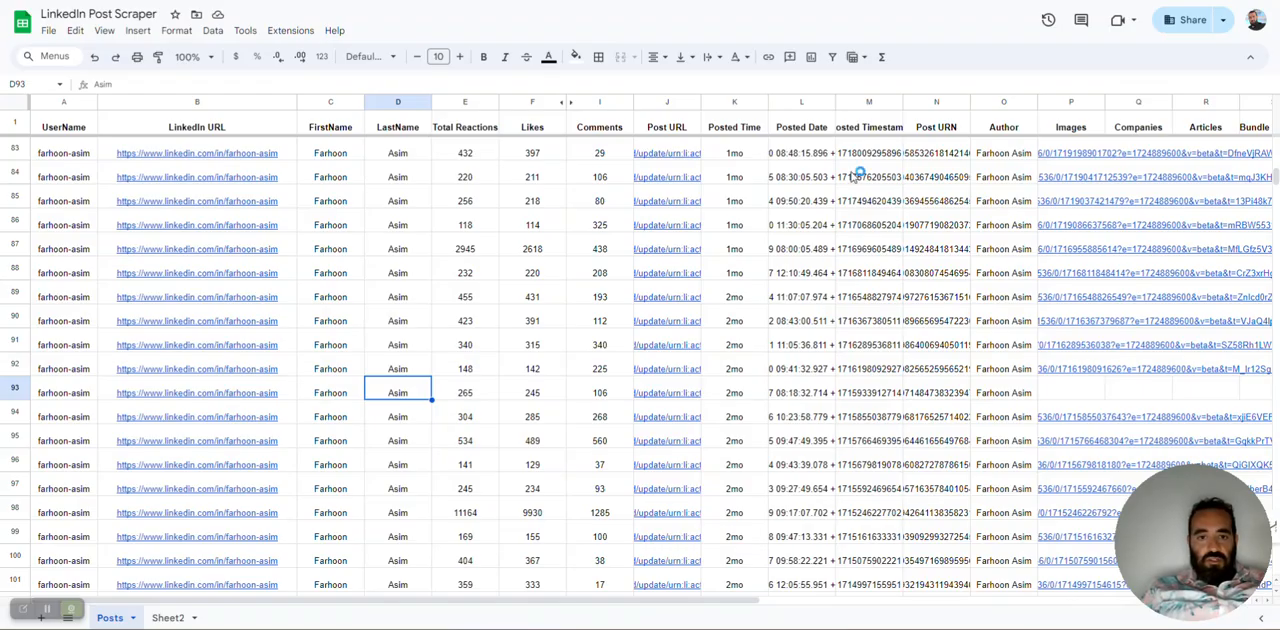
key(Down)
key(Down)
key(Down)
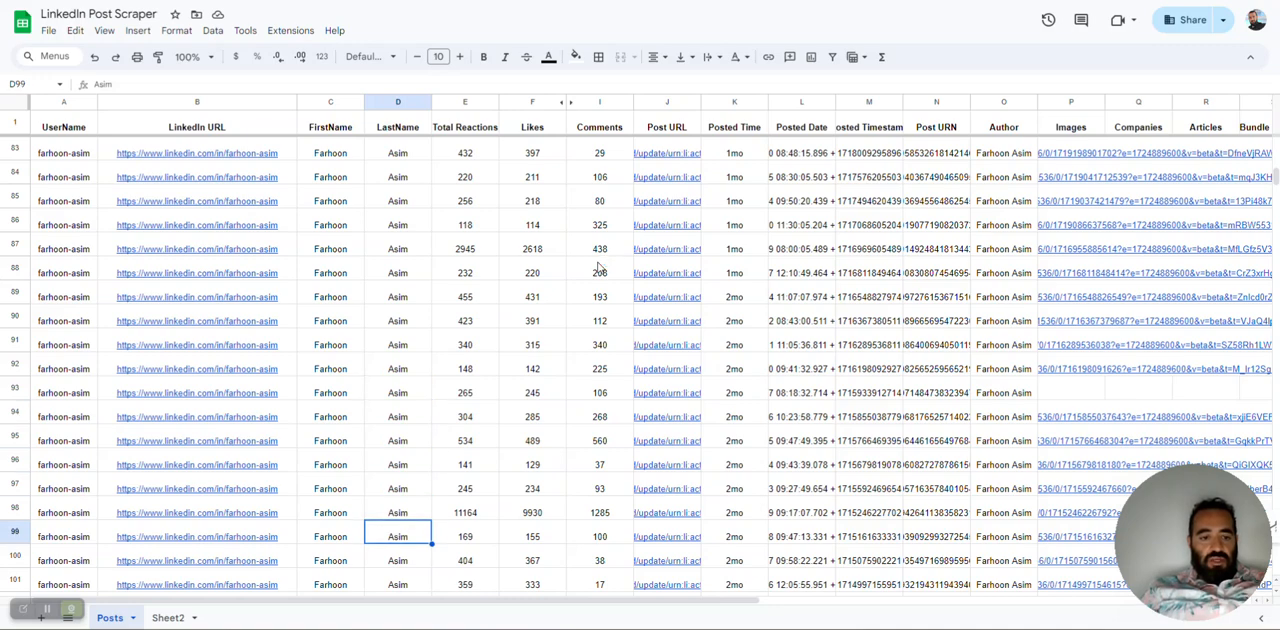
key(Left)
key(Down)
key(Down)
key(Down)
key(Up)
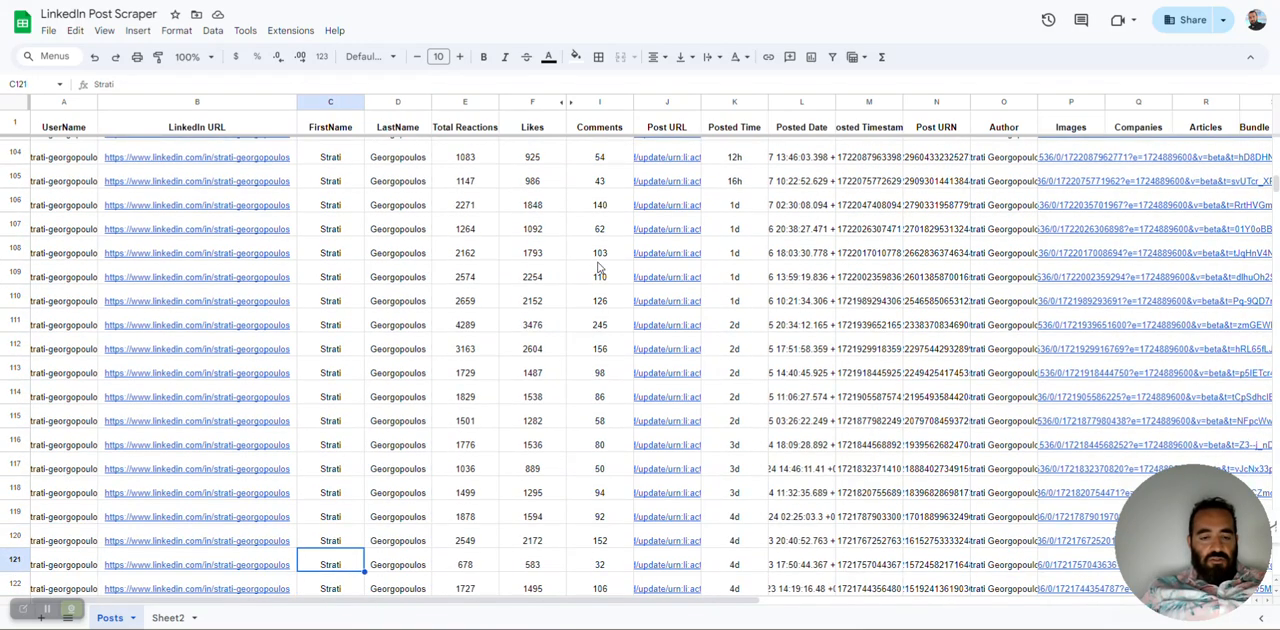
key(Up)
key(Up)
key(Up)
key(Up)
key(Up)
key(Down)
key(Down)
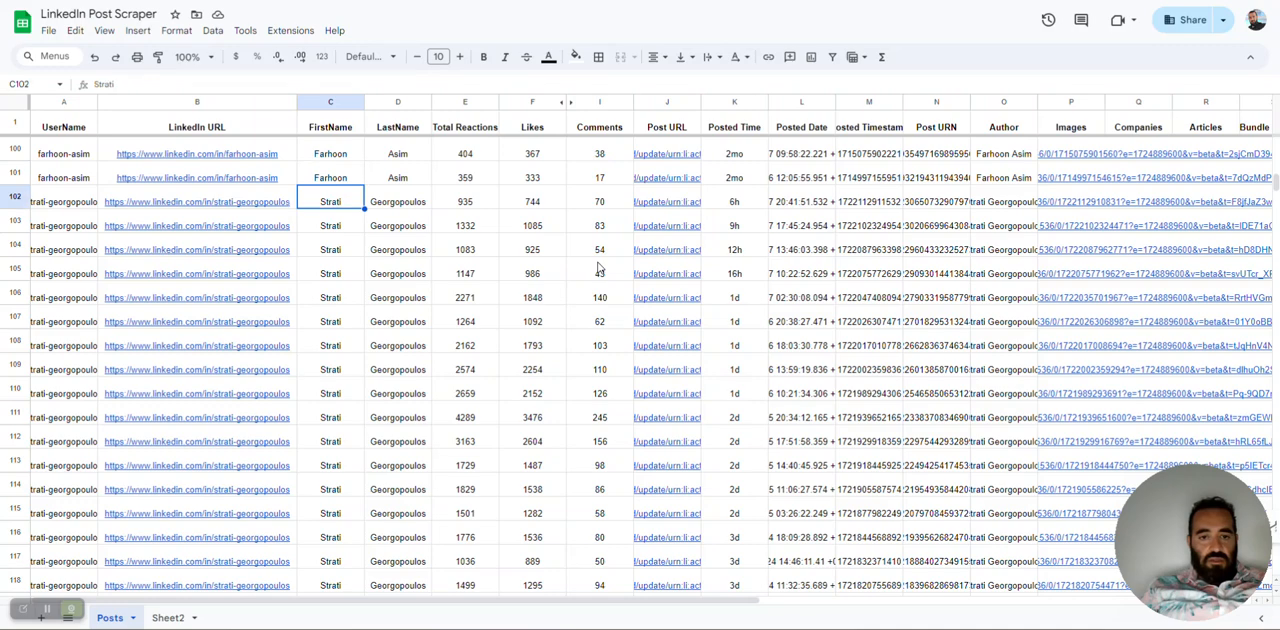
key(Right)
key(Right)
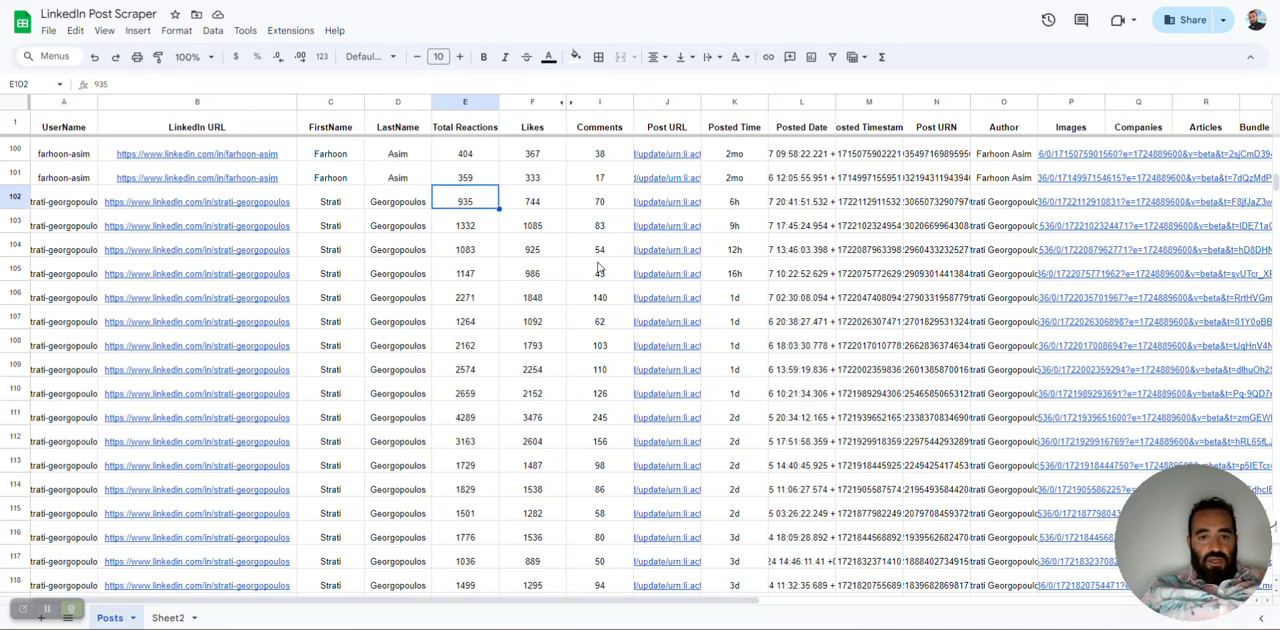
key(Right)
key(Right)
key(Left)
key(Left)
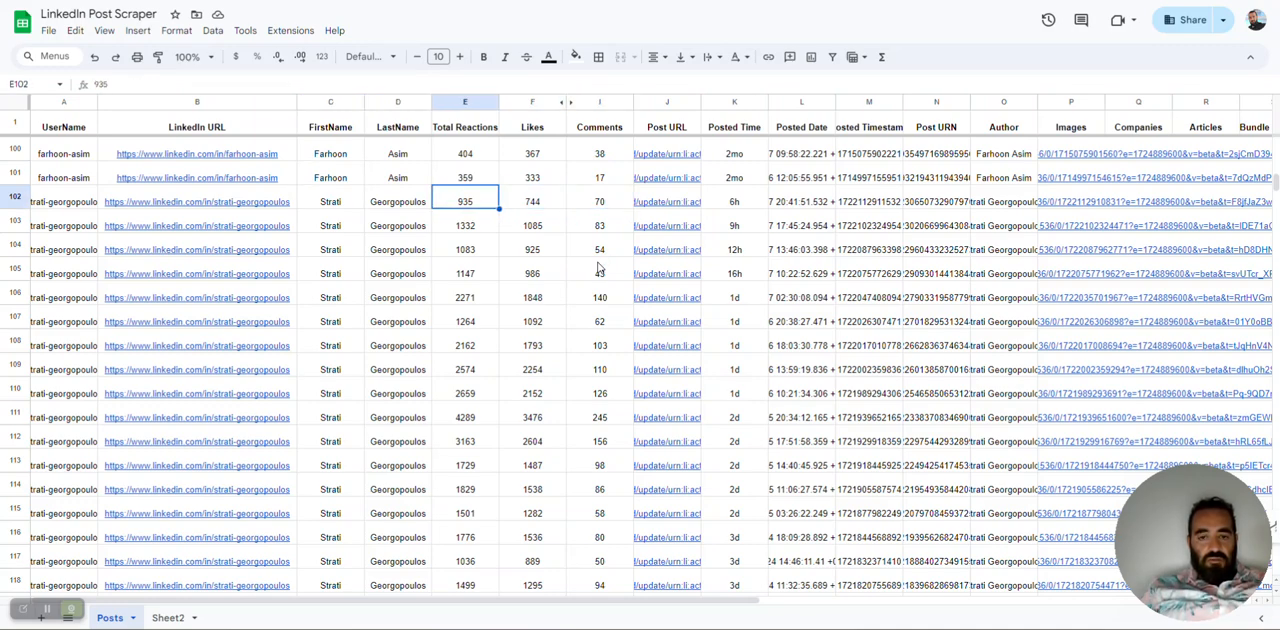
key(Down)
key(Down)
key(Down)
key(Down)
key(Down)
key(Down)
key(Down)
key(Down)
key(Down)
key(Down)
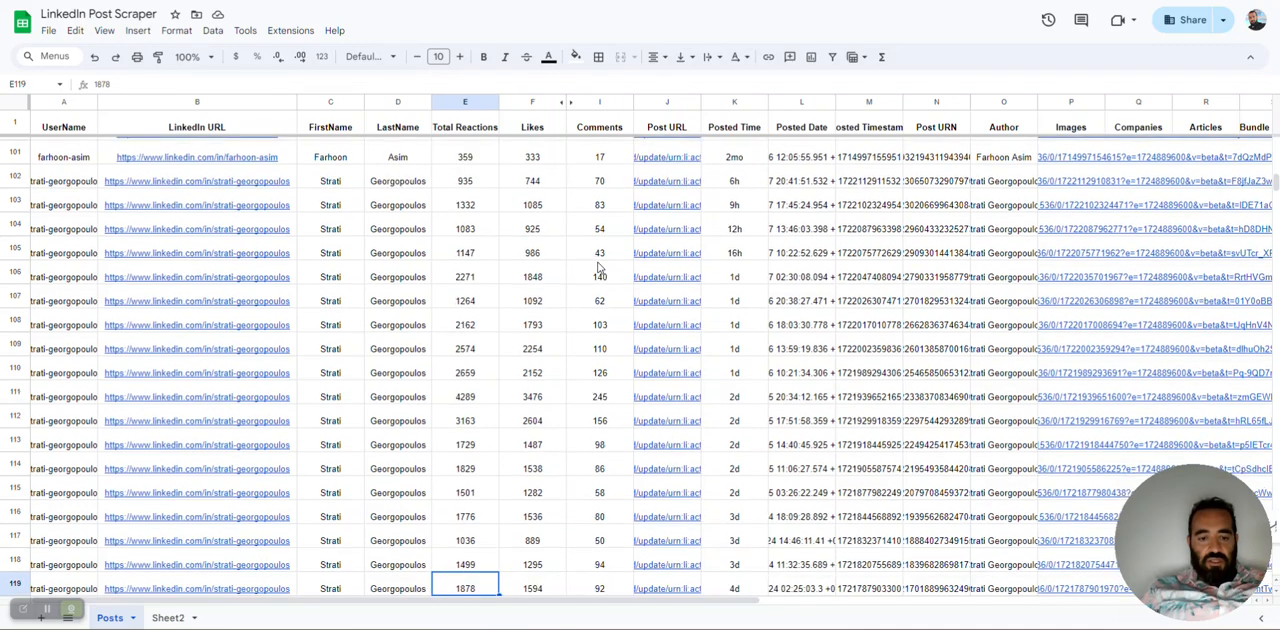
key(Down)
key(Down)
key(Down)
key(Down)
key(Down)
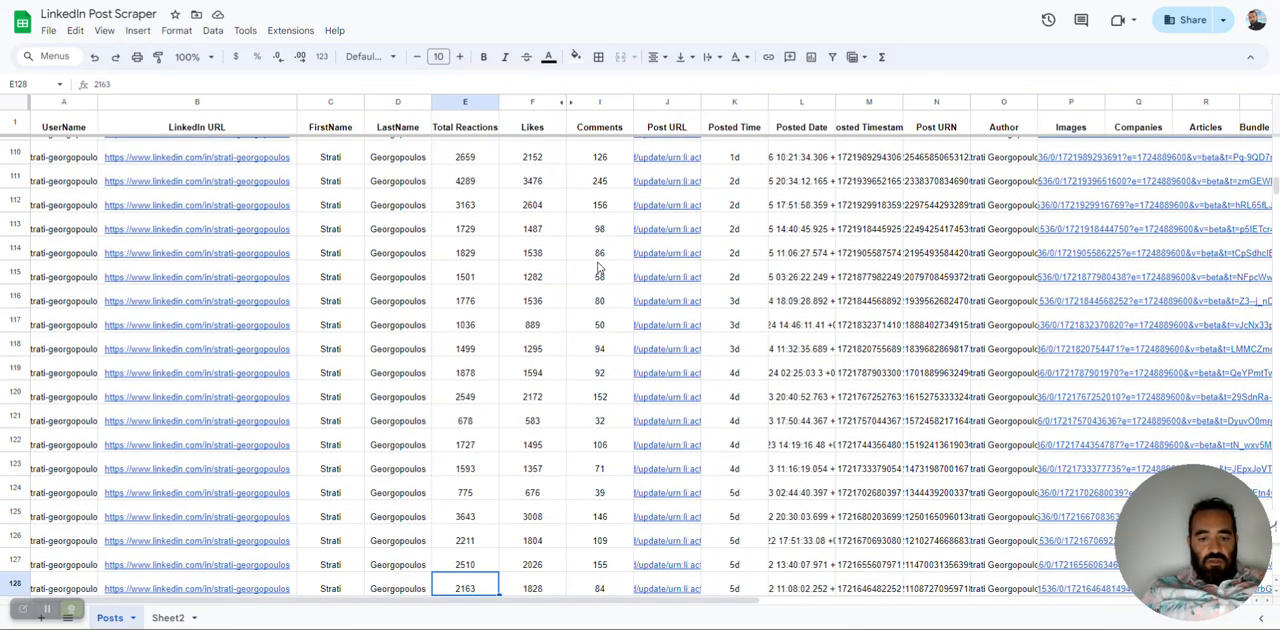
key(Down)
key(Up)
key(Up)
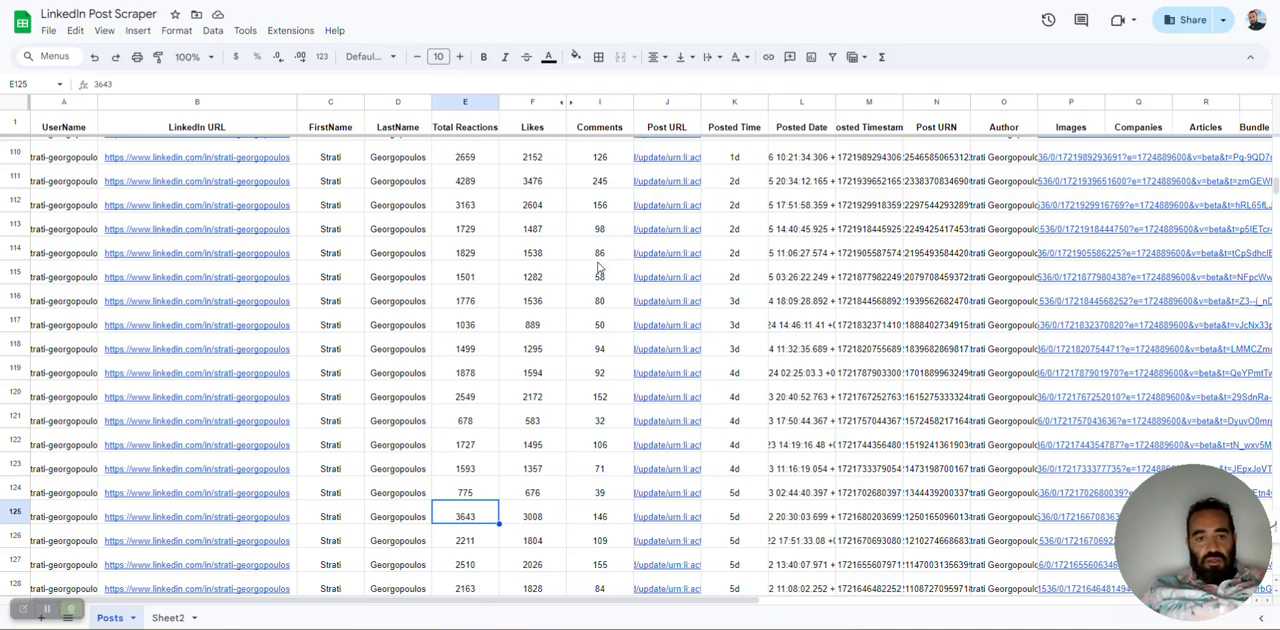
key(Up)
key(Up)
key(Up)
key(Up)
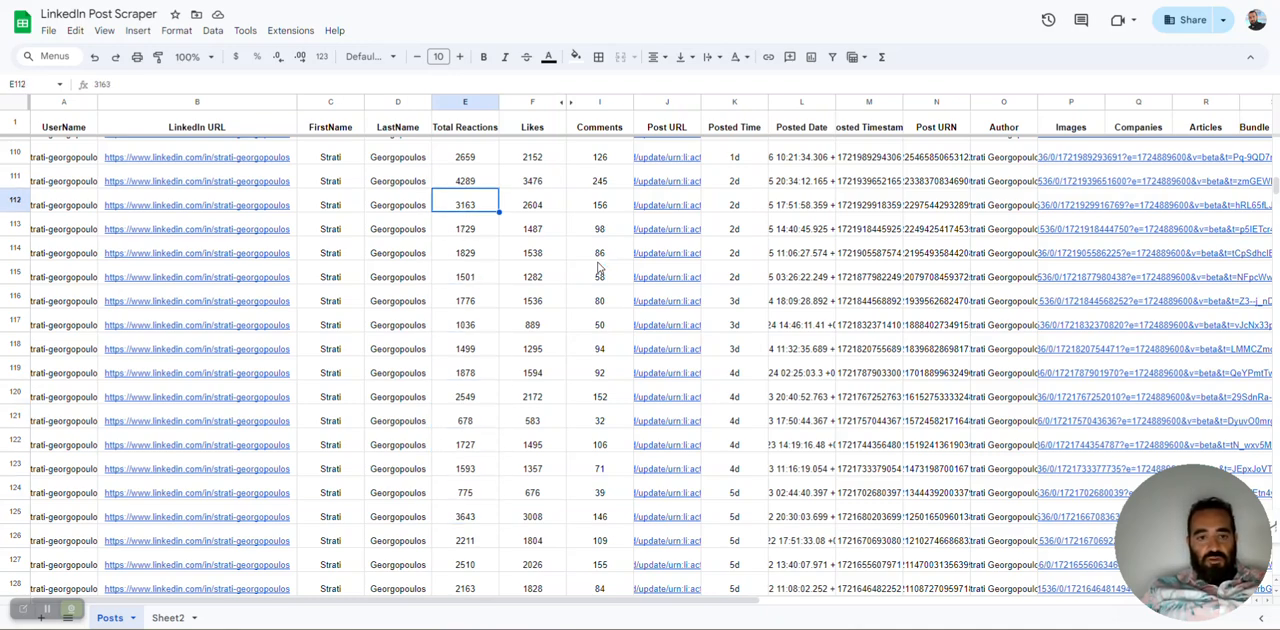
key(Up)
key(Up)
key(Up)
key(Down)
key(Down)
key(Down)
key(Down)
key(Down)
key(Down)
key(Down)
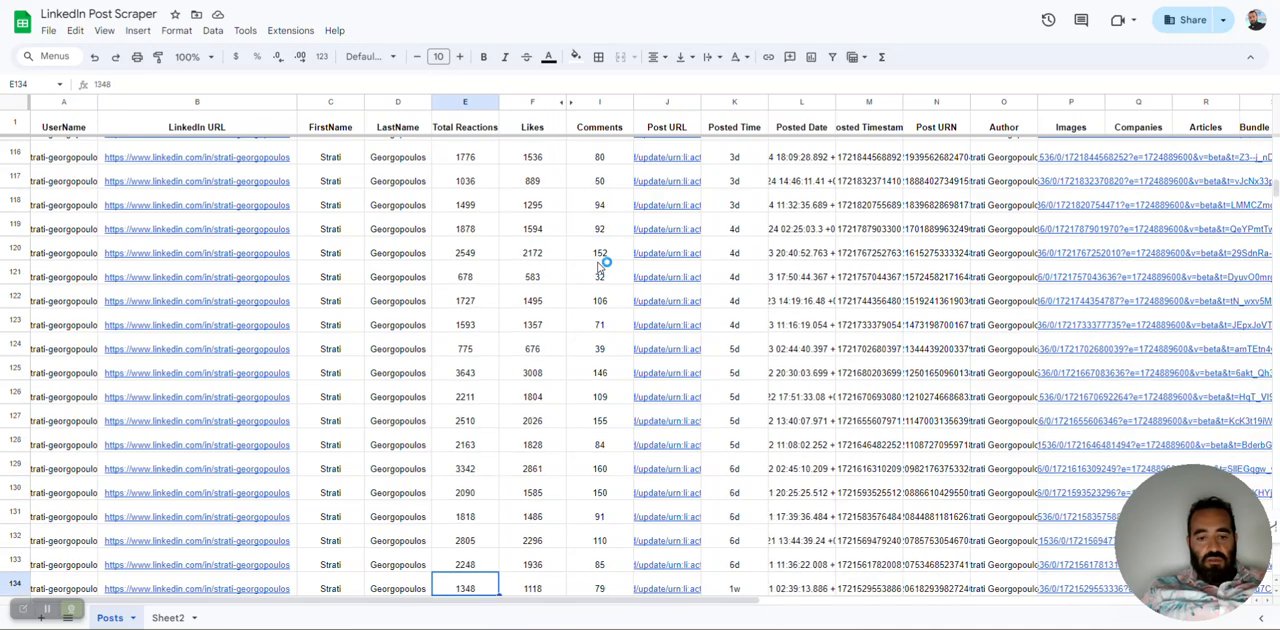
key(Down)
key(Down)
key(Down)
key(Down)
key(Down)
key(Down)
key(Down)
key(Down)
key(Down)
key(Down)
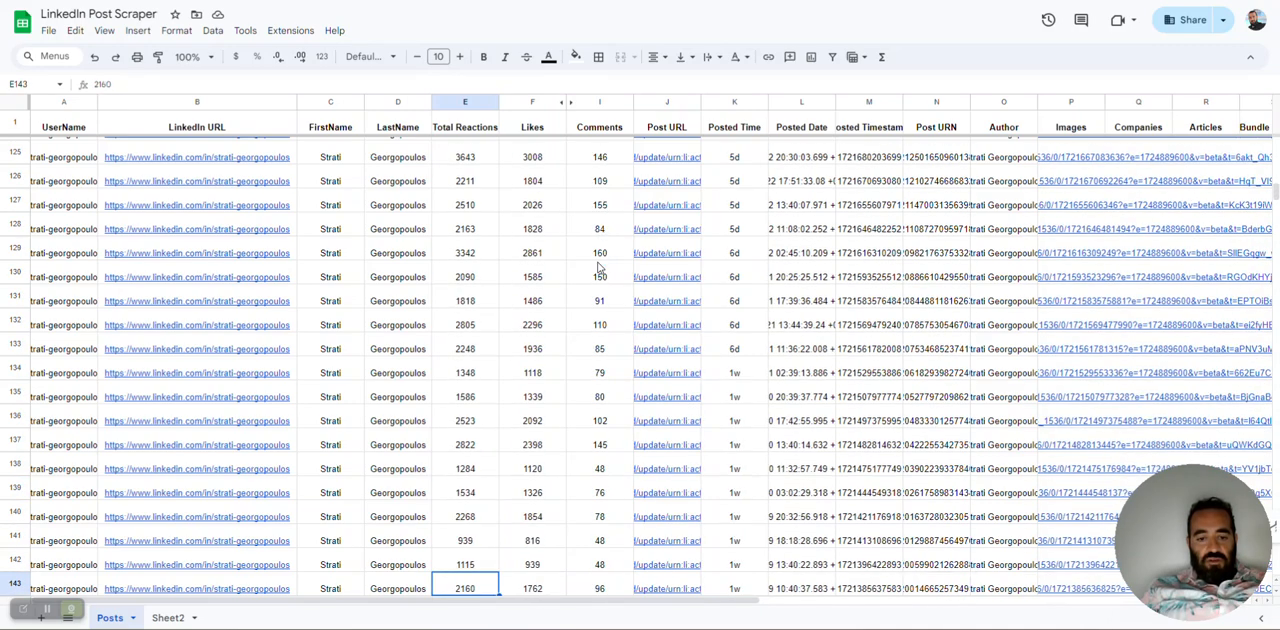
key(Down)
key(Down)
key(Down)
key(Down)
key(Down)
key(Down)
key(Down)
key(Down)
key(Down)
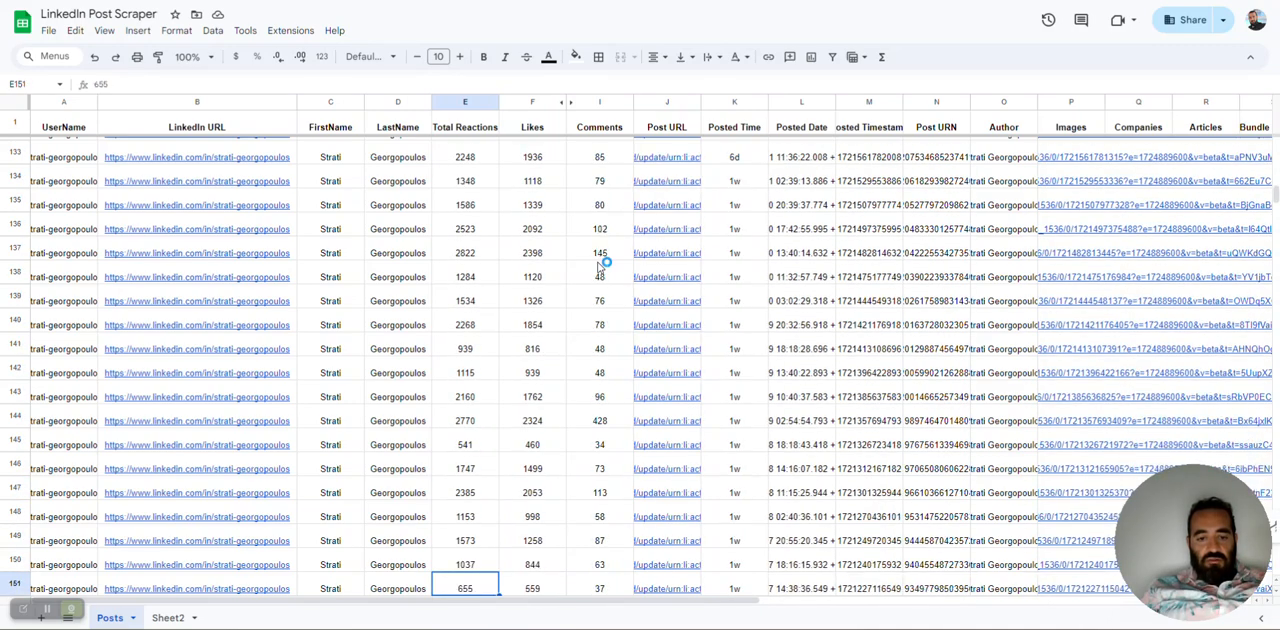
key(Down)
key(Up)
key(Up)
key(Up)
key(Up)
key(Up)
key(Up)
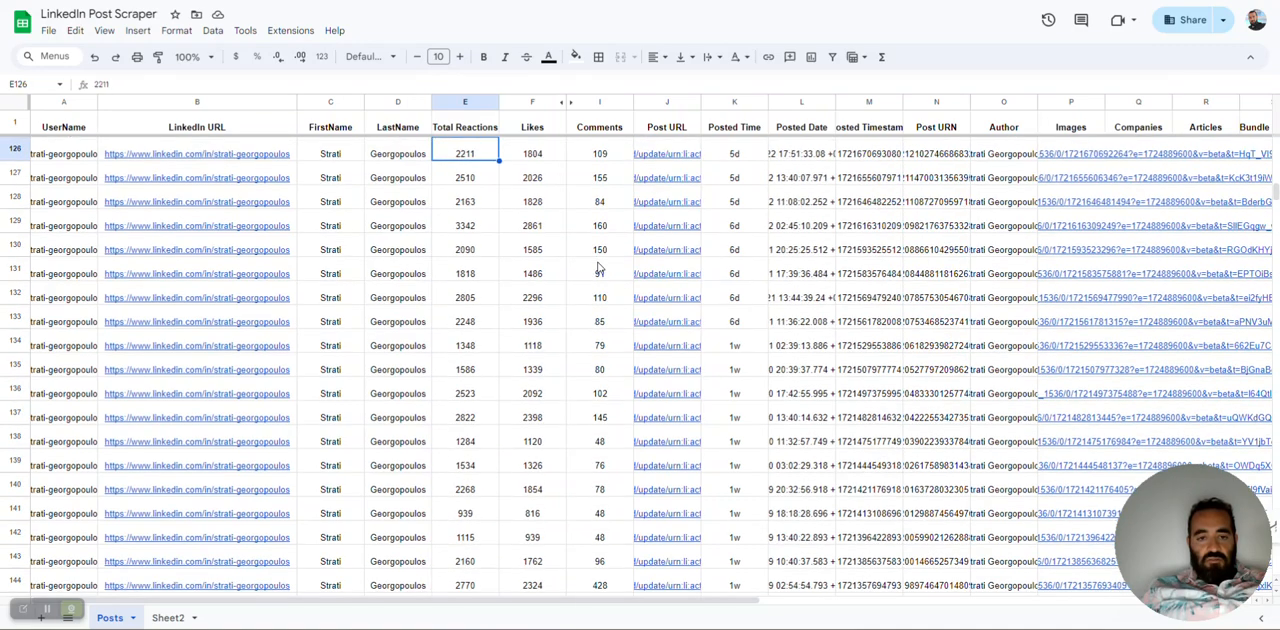
key(Up)
key(Up)
key(Up)
key(Up)
key(Up)
key(Up)
key(Up)
key(Up)
key(Up)
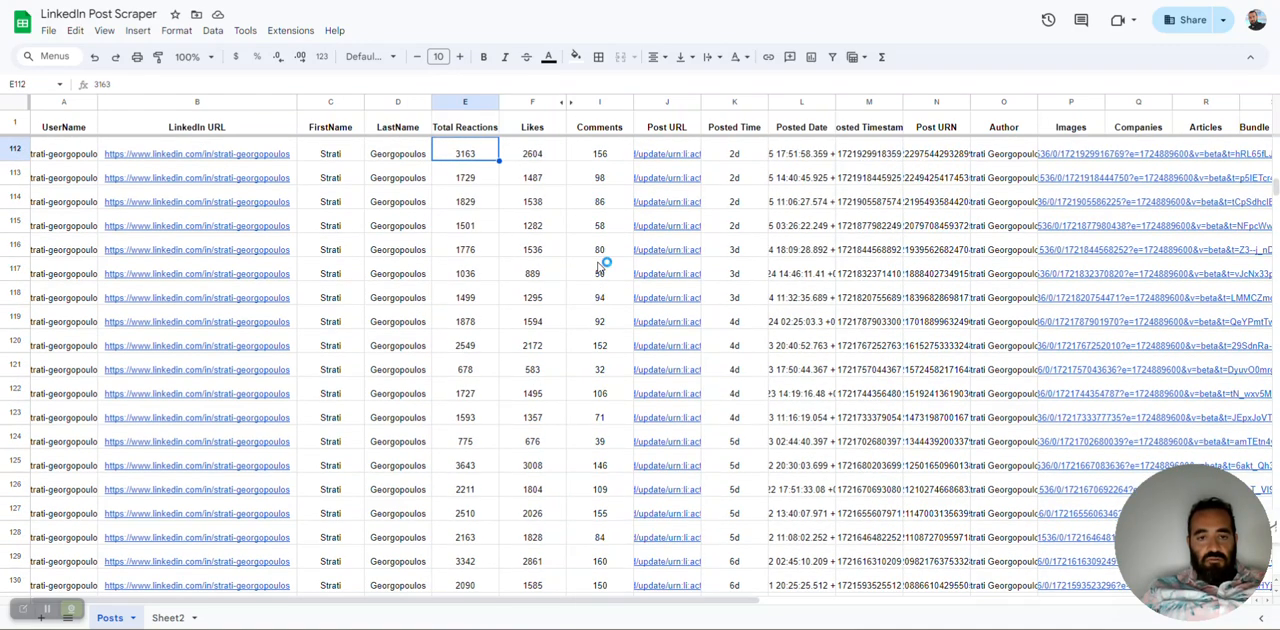
key(Up)
key(Up)
key(Up)
key(Up)
key(Up)
key(Up)
key(Up)
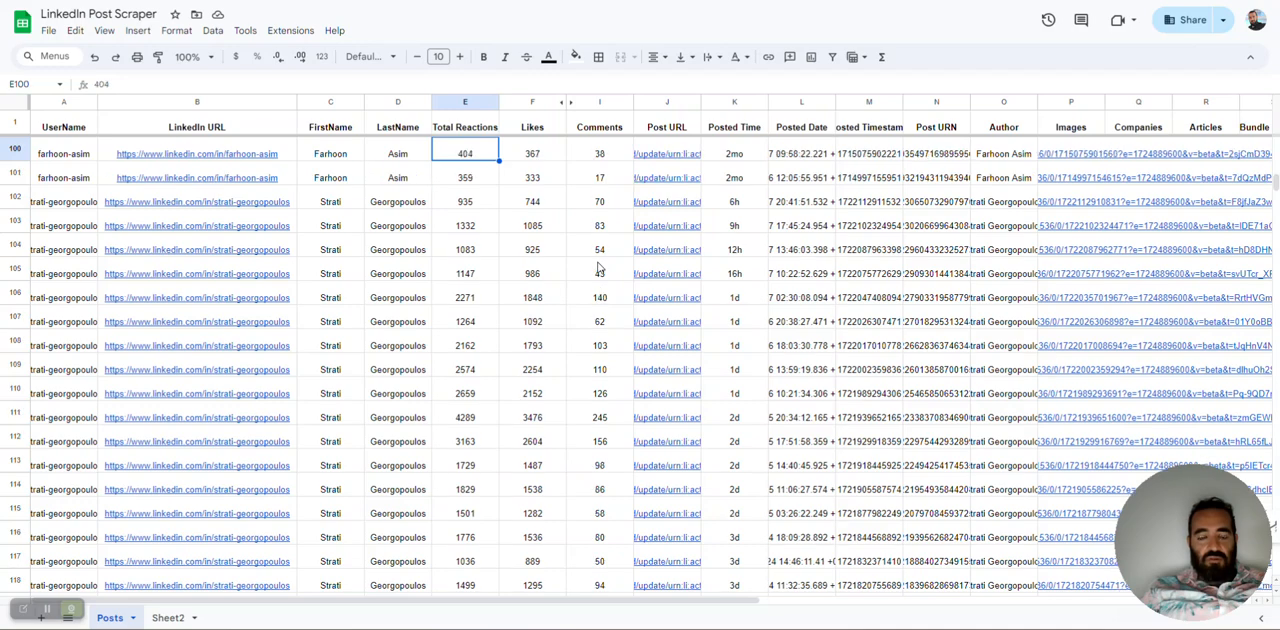
key(Up)
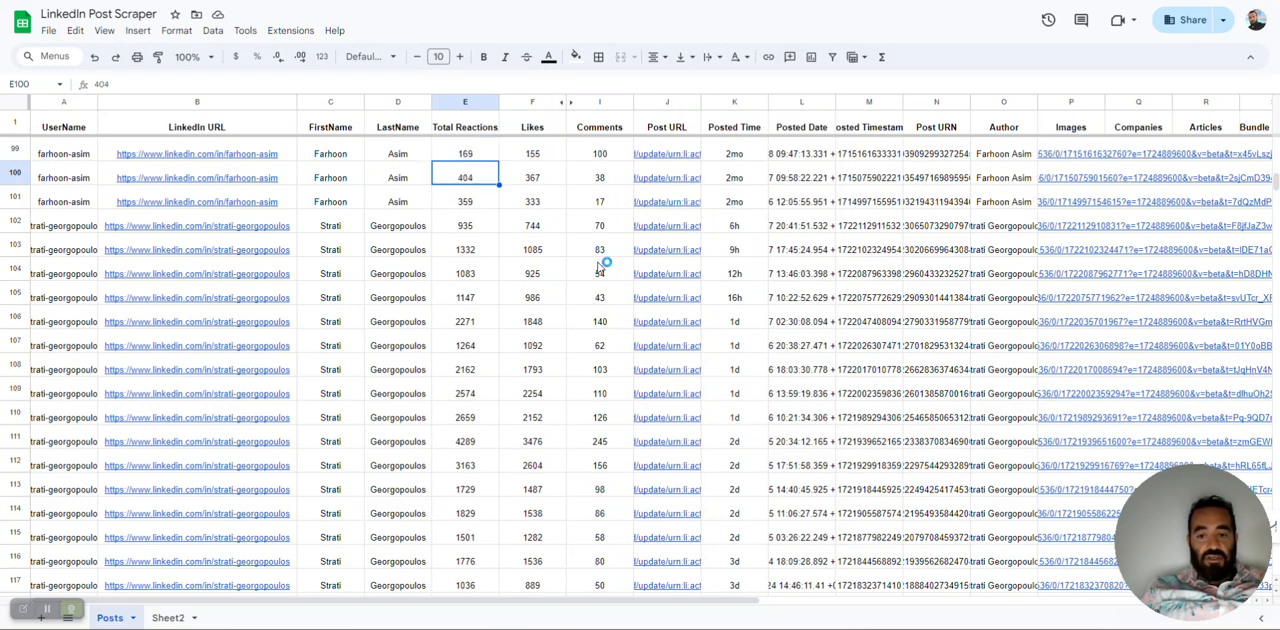
key(Down)
key(Down)
key(Down)
key(Right)
key(Right)
key(Right)
key(Right)
key(Up)
key(Up)
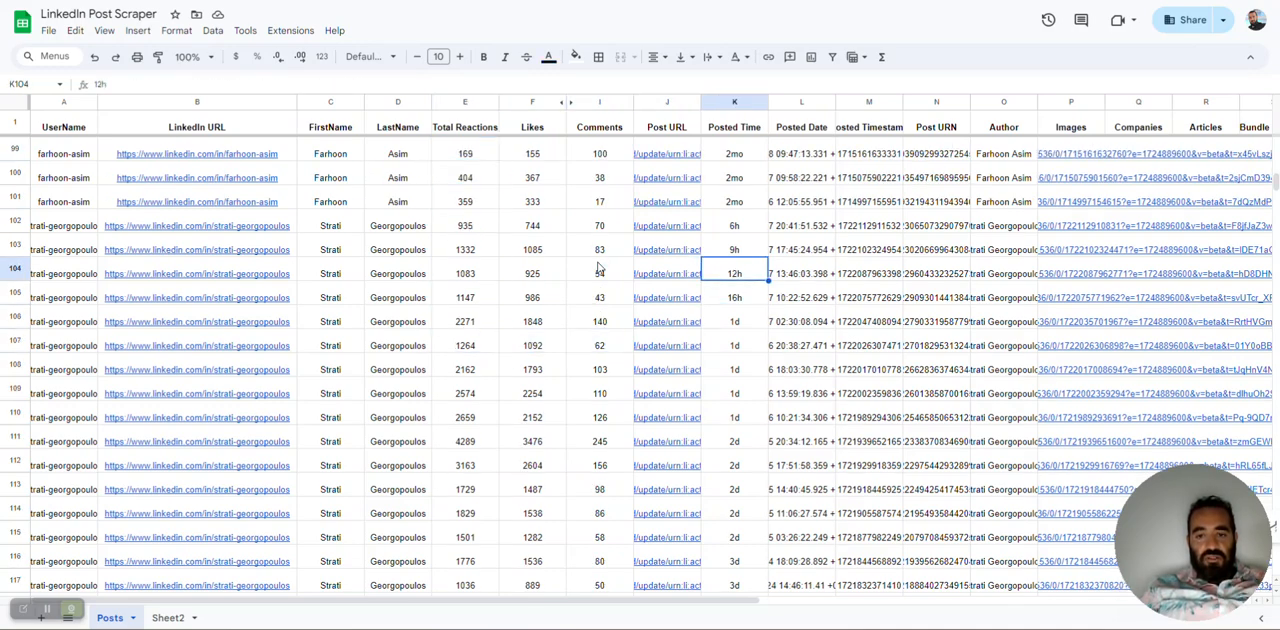
key(Up)
key(Up)
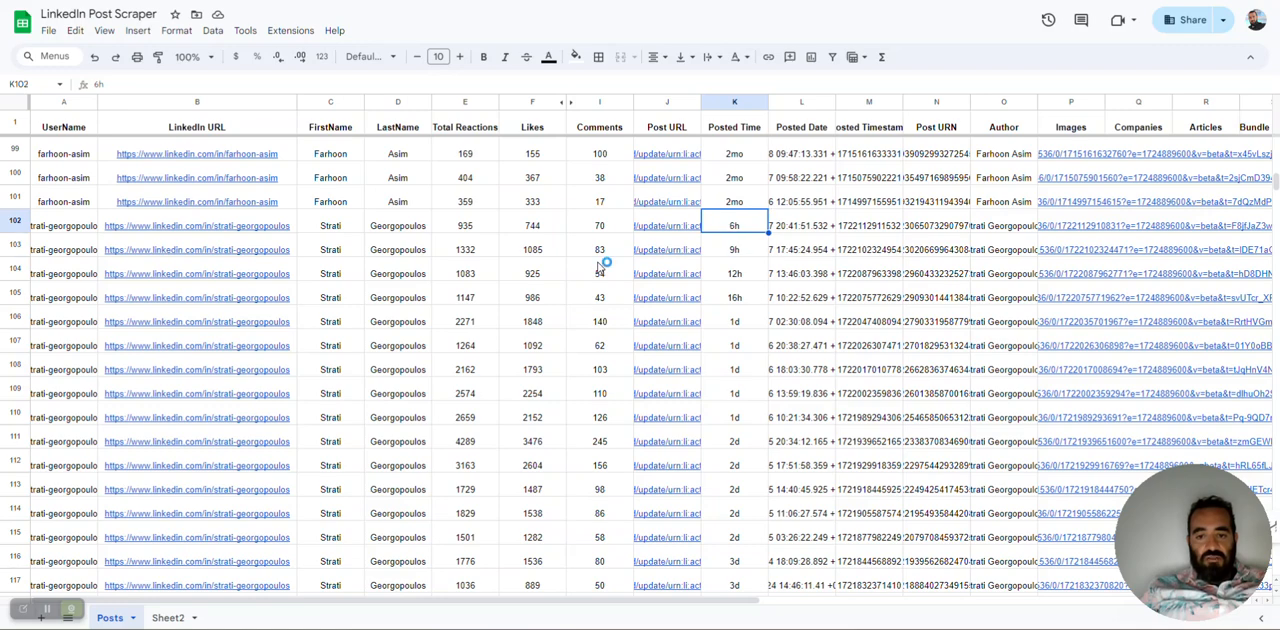
key(Down)
key(Down)
key(Down)
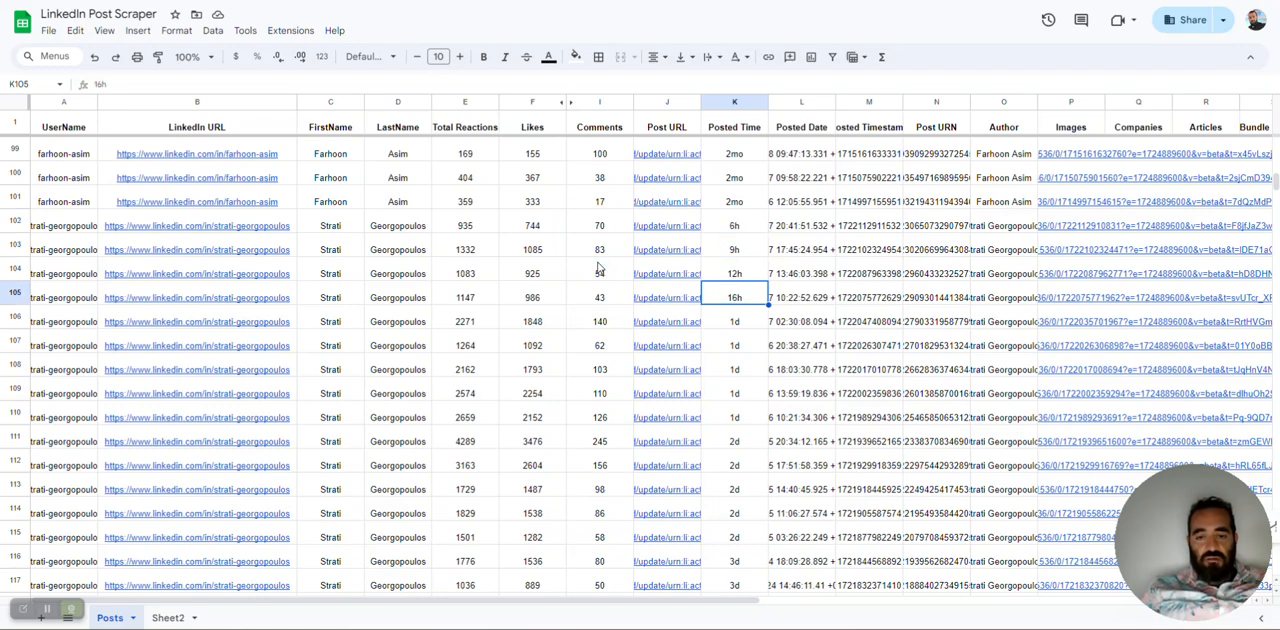
key(Up)
key(Up)
key(Up)
key(Down)
key(Down)
key(Down)
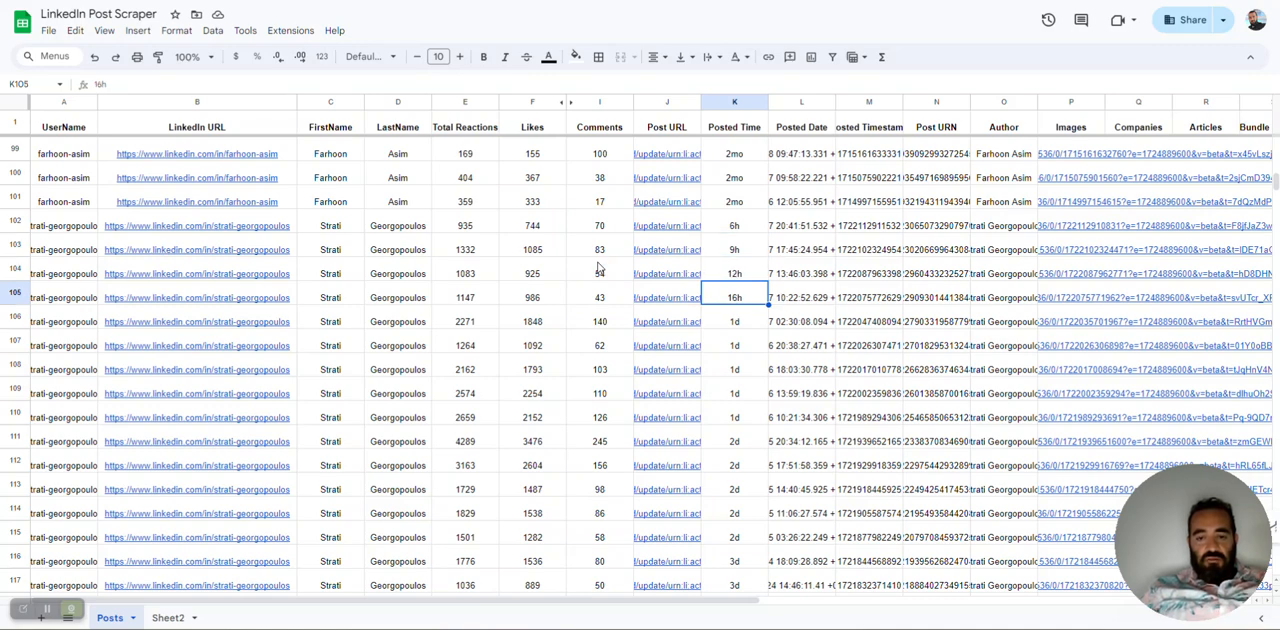
key(Down)
key(shift+Down)
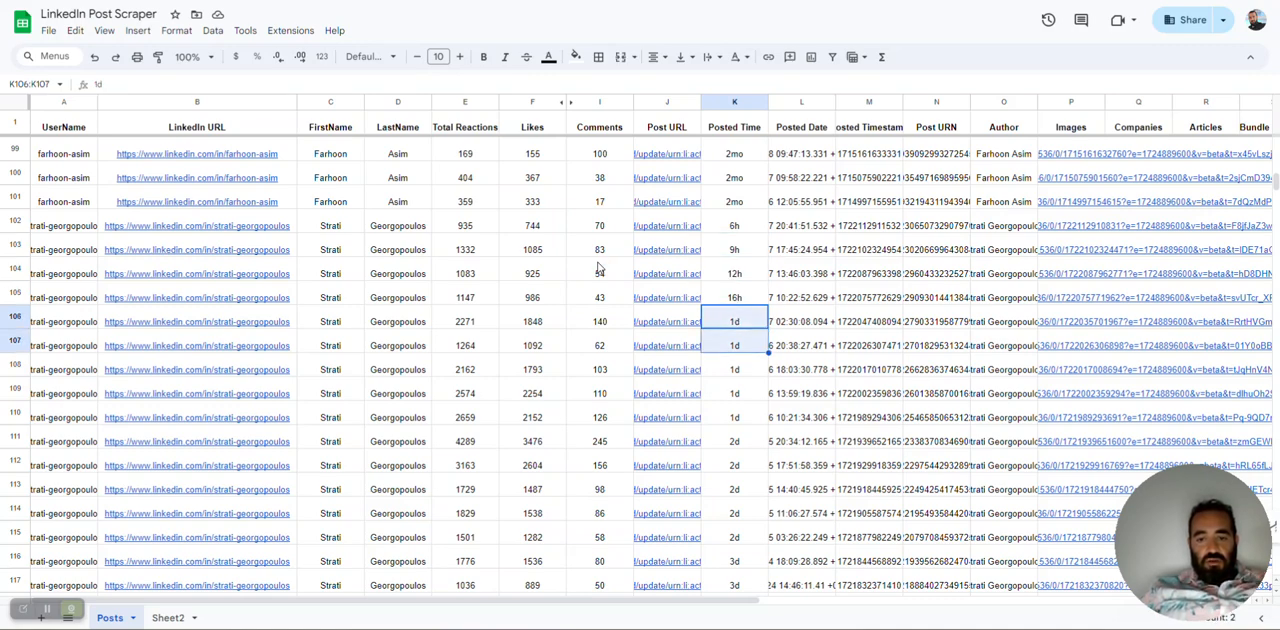
key(shift+Down)
key(shift+Down)
key(shift+Down)
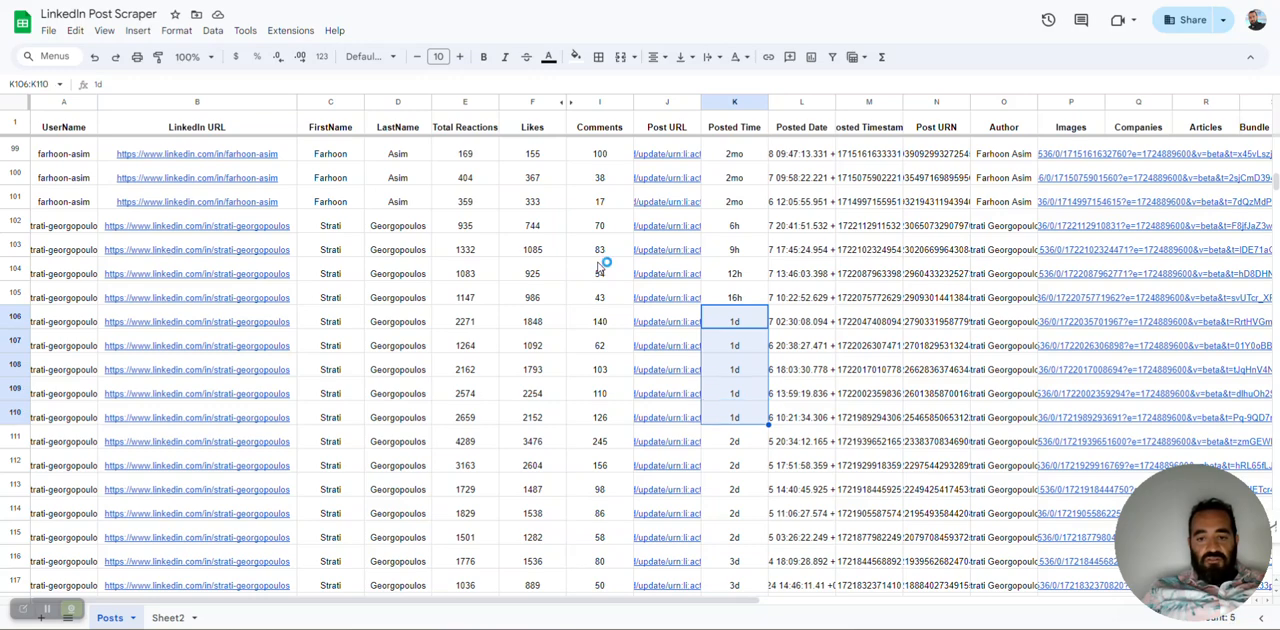
key(Down)
key(Down)
key(Down)
key(Down)
key(Down)
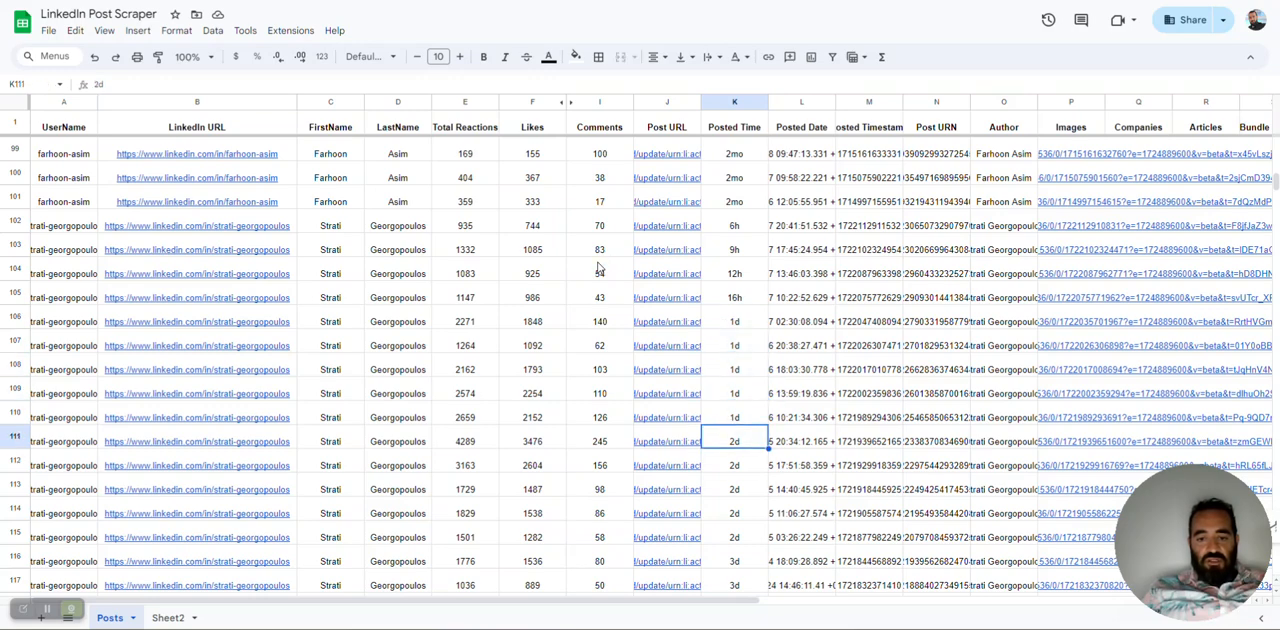
key(shift+Down)
key(shift+Down)
key(shift+Down)
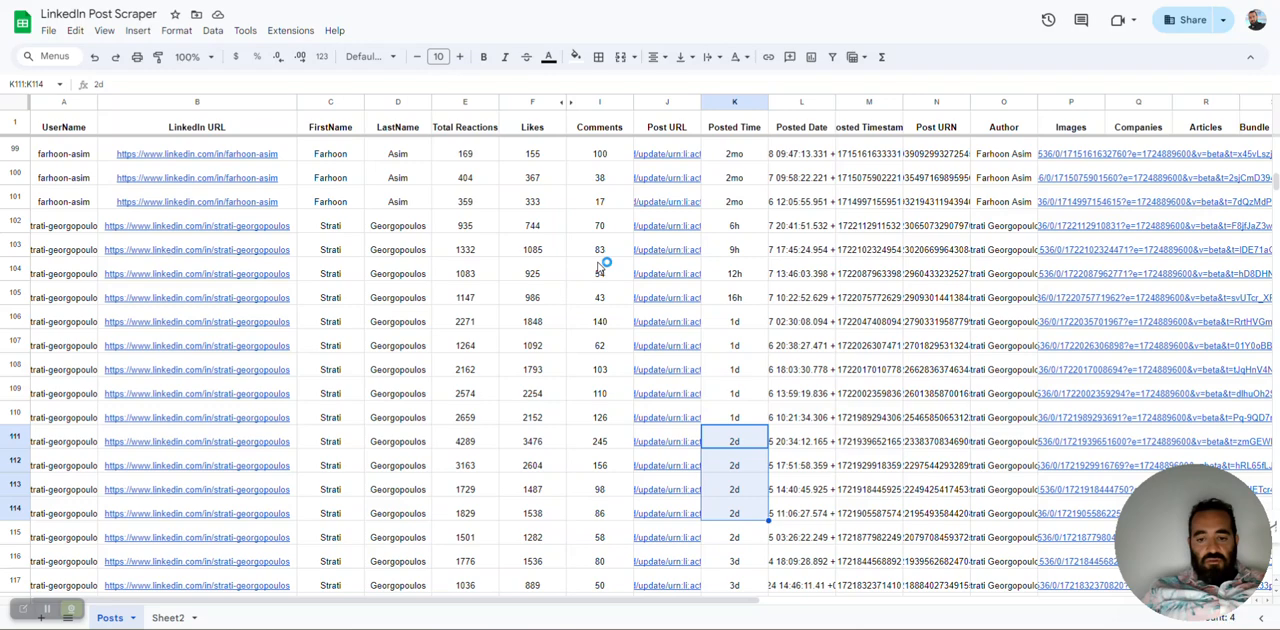
key(shift+Down)
key(Down)
key(Down)
key(Down)
key(Down)
key(Down)
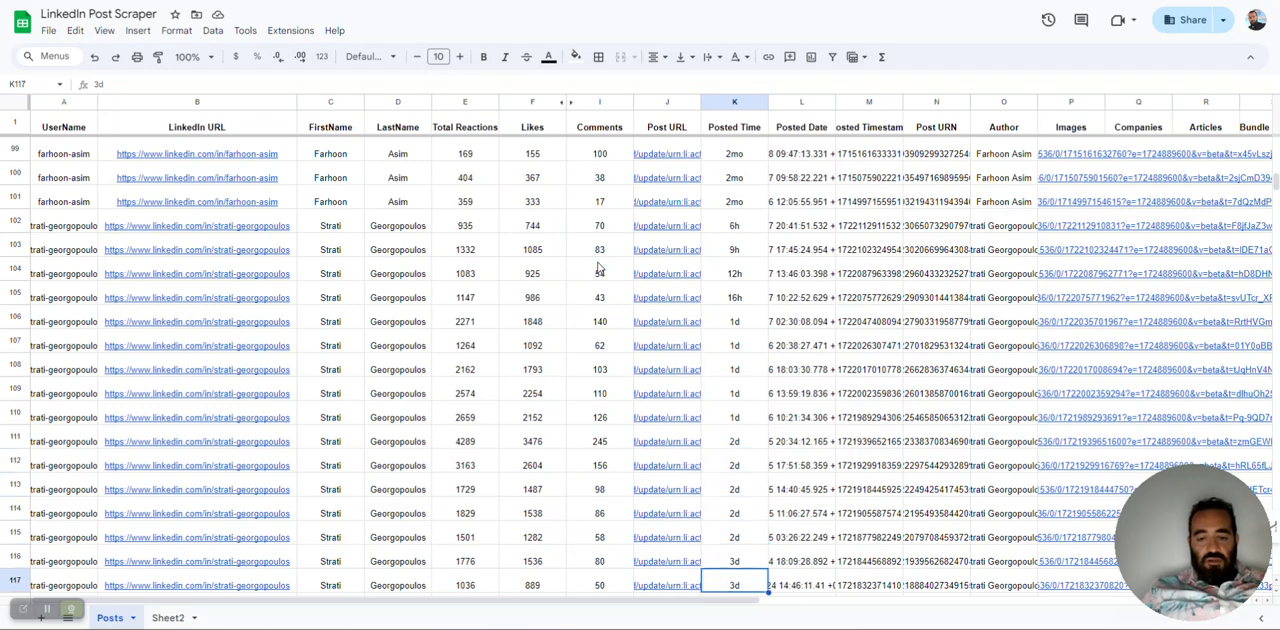
key(Up)
key(shift+Down)
key(shift+Down)
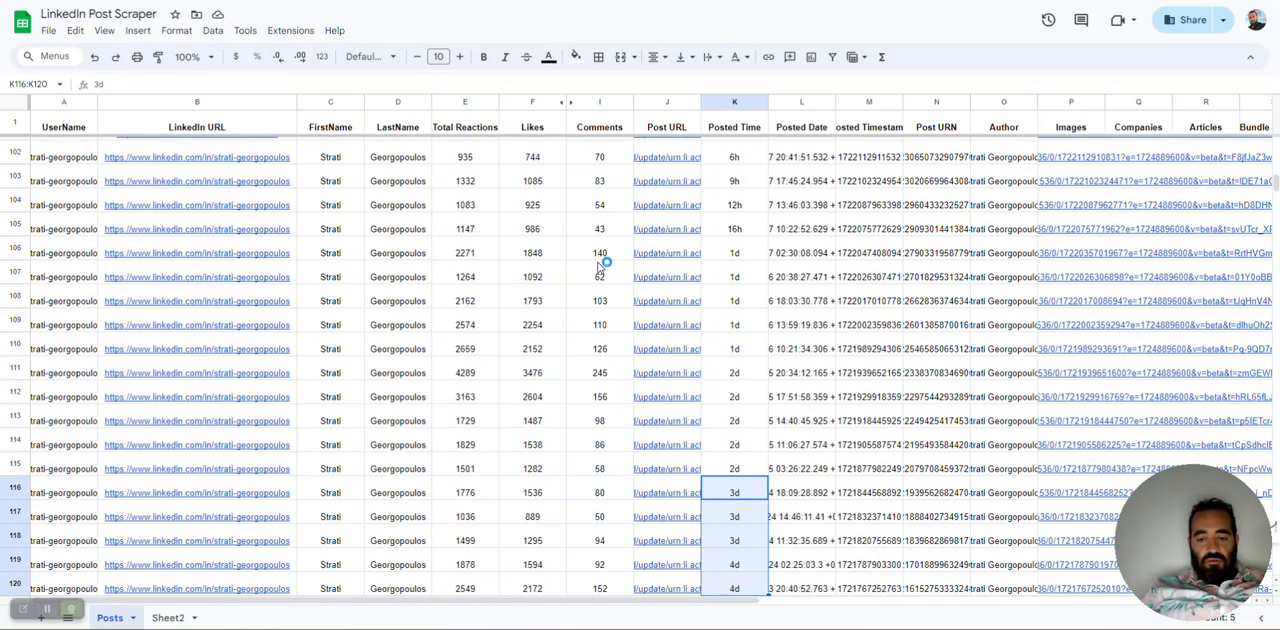
key(Down)
key(Down)
key(Down)
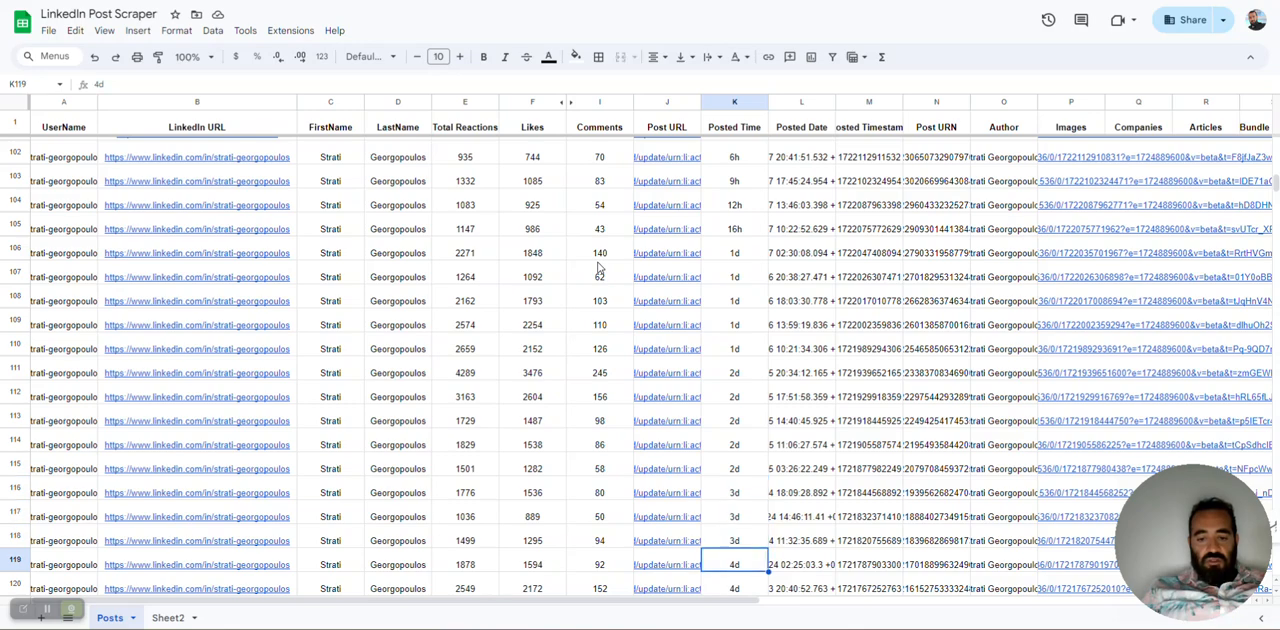
key(shift+Down)
key(shift+Down)
key(shift+Down)
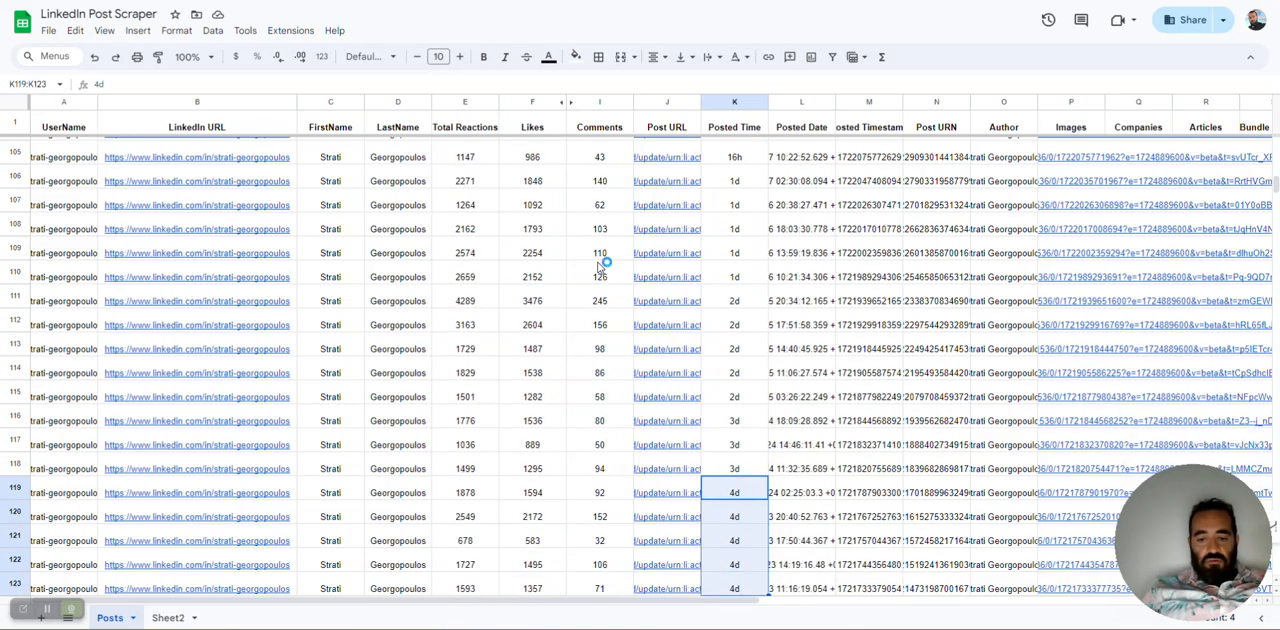
key(shift+Down)
key(shift+Down)
key(shift+Up)
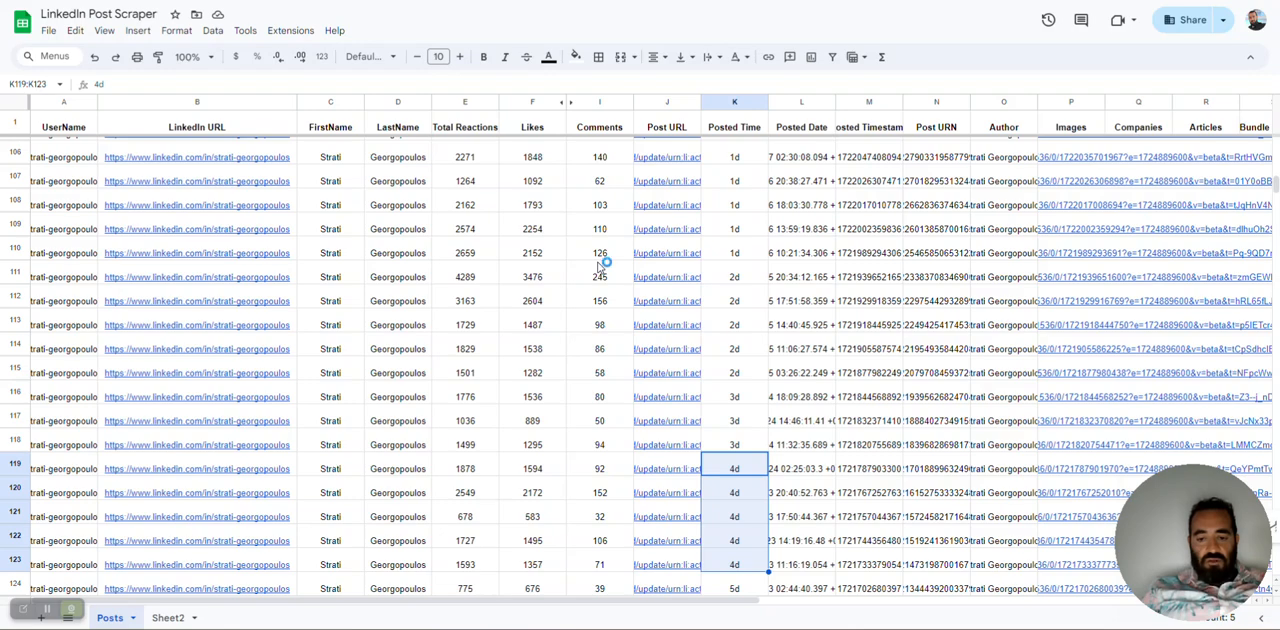
key(Down)
key(Down)
key(Down)
key(Down)
key(Down)
key(Down)
key(Down)
key(Down)
key(Down)
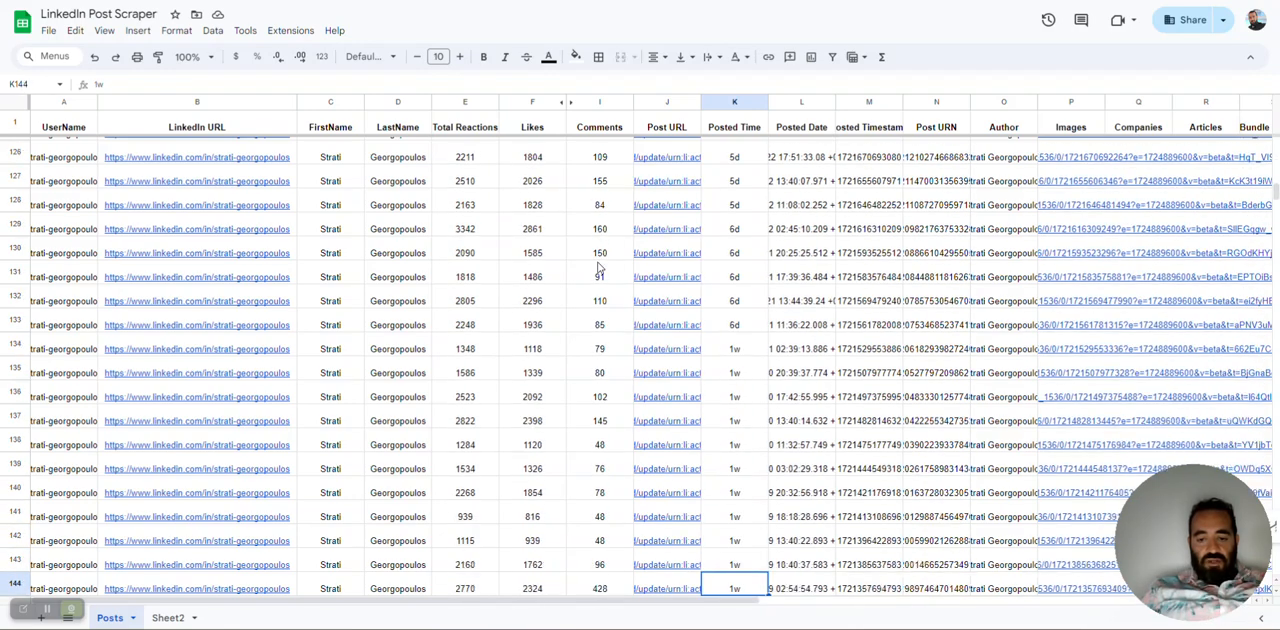
key(Down)
key(Up)
key(Up)
key(Up)
key(Up)
key(Up)
key(Up)
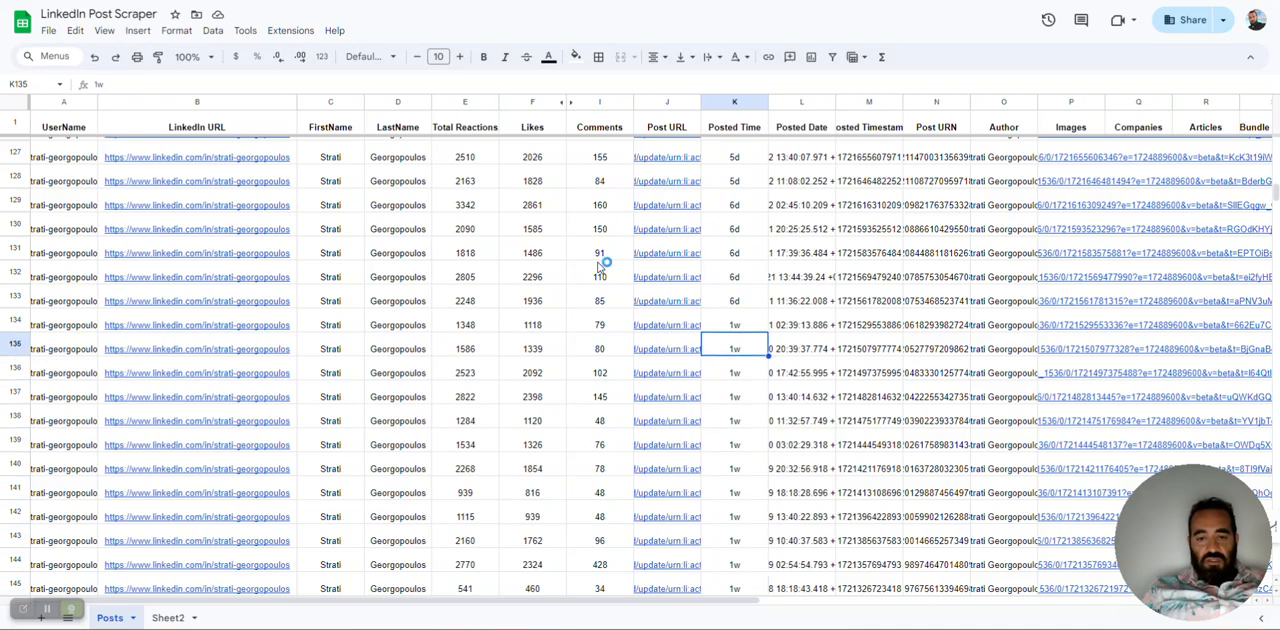
key(Left)
key(Left)
key(Left)
key(Left)
key(Left)
key(Left)
key(Up)
key(Up)
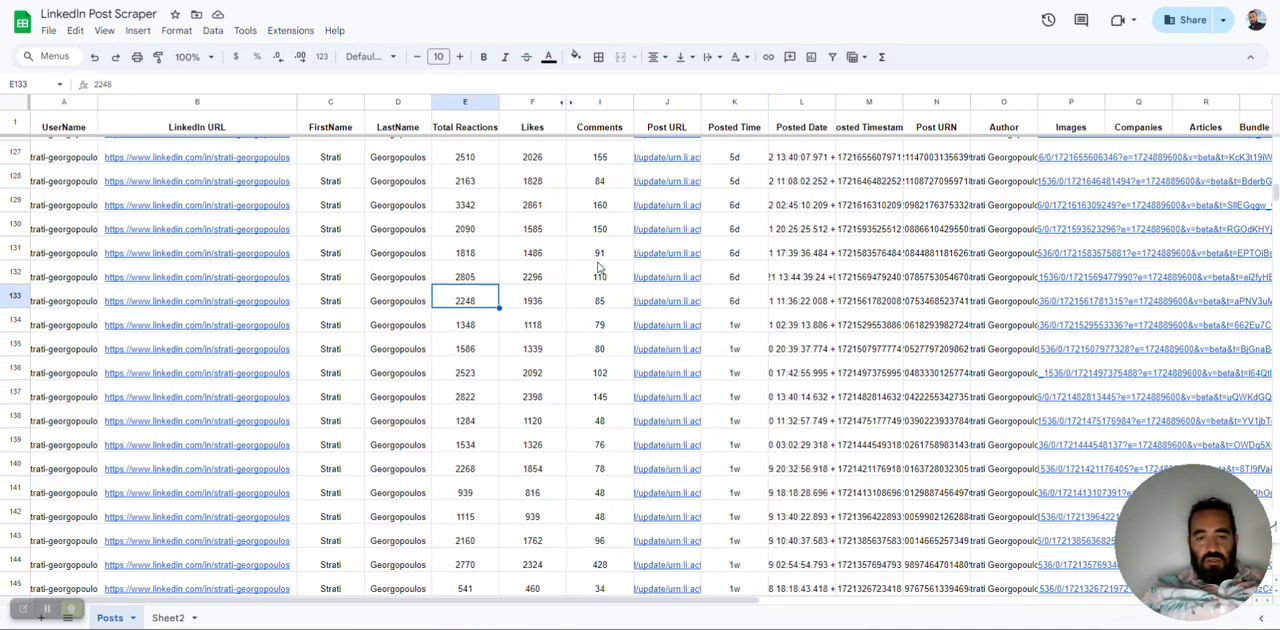
- Browse the reaction counts, settle on high-reaction row 111 and open its post on LinkedIn
key(Up)
key(Up)
key(Up)
key(Up)
key(Up)
key(Up)
key(Up)
key(Up)
key(Up)
key(Up)
key(Up)
key(Up)
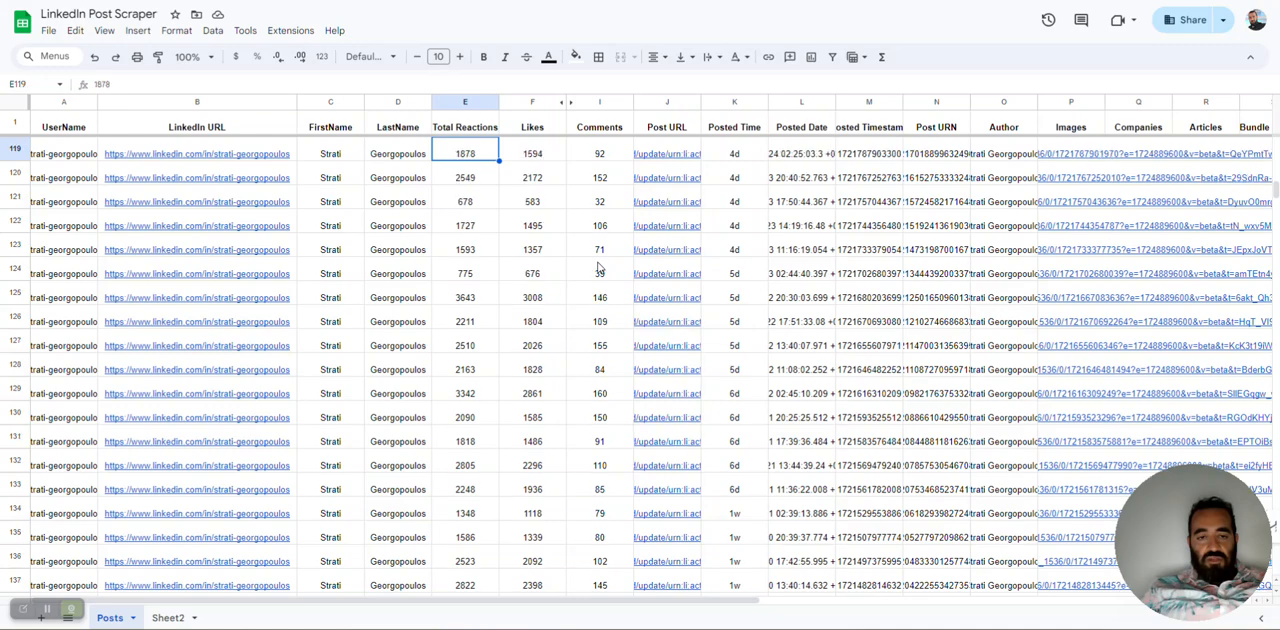
key(Up)
key(Up)
key(Up)
key(Up)
key(Up)
key(Up)
key(Up)
key(Up)
key(Up)
key(Up)
key(Up)
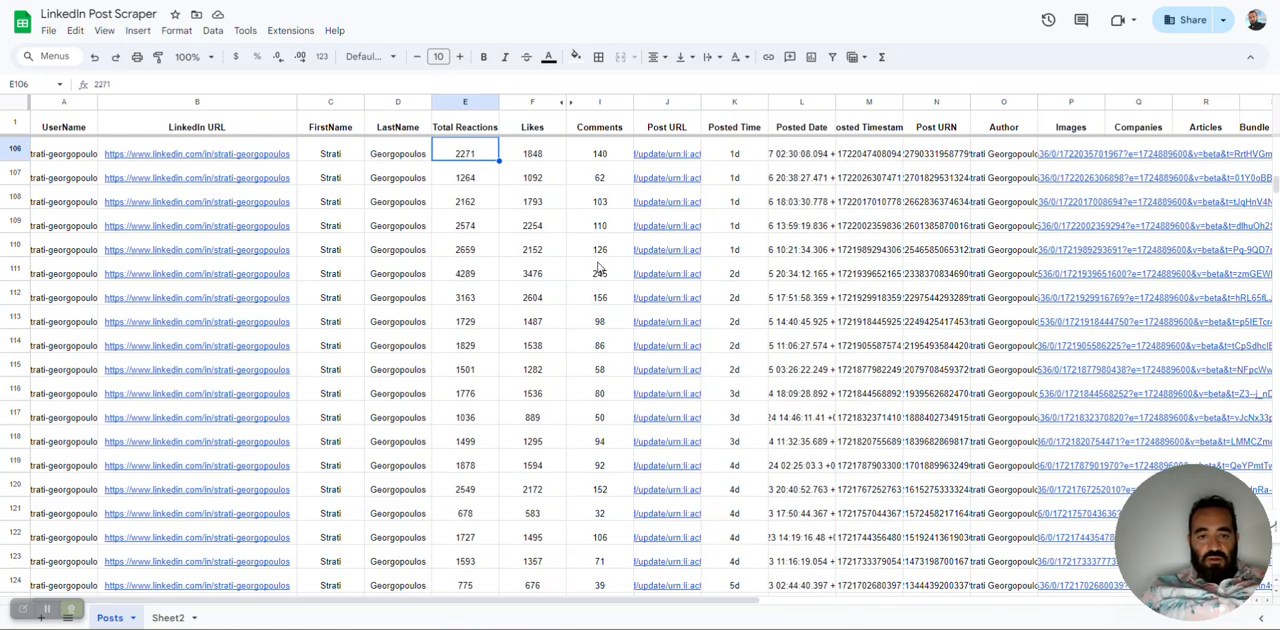
key(Up)
key(Up)
key(Up)
key(Up)
key(Down)
key(Down)
key(Down)
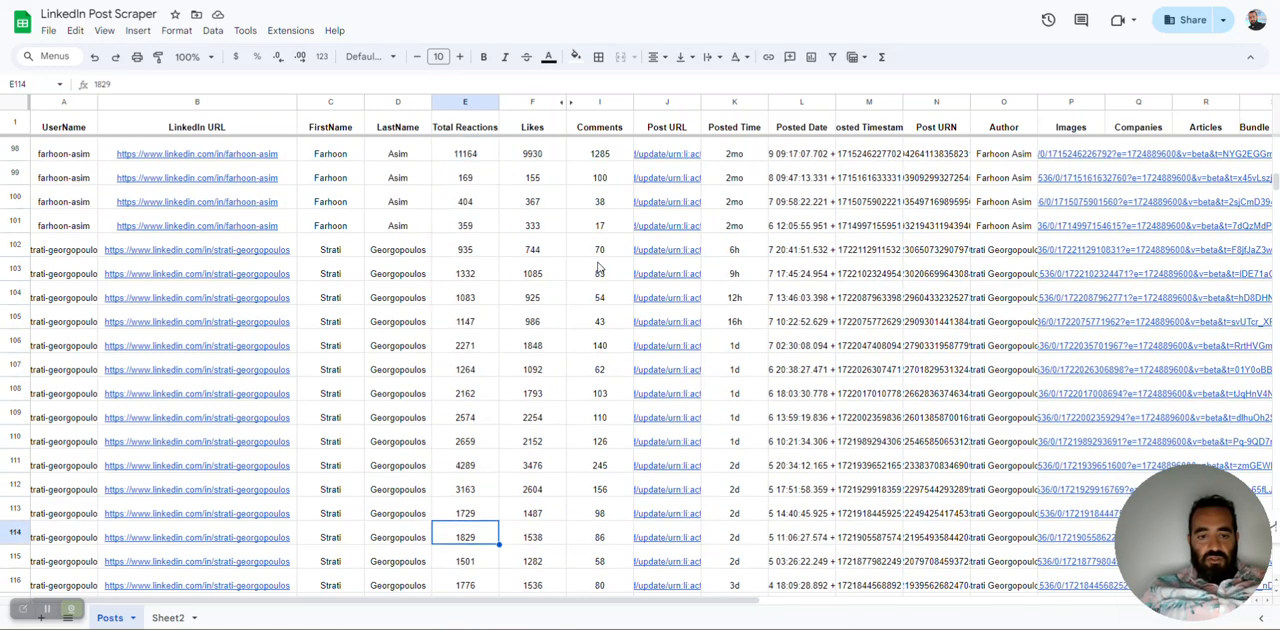
key(Down)
key(Down)
key(Down)
key(Up)
key(Up)
key(Up)
key(Up)
key(Up)
key(Up)
key(Up)
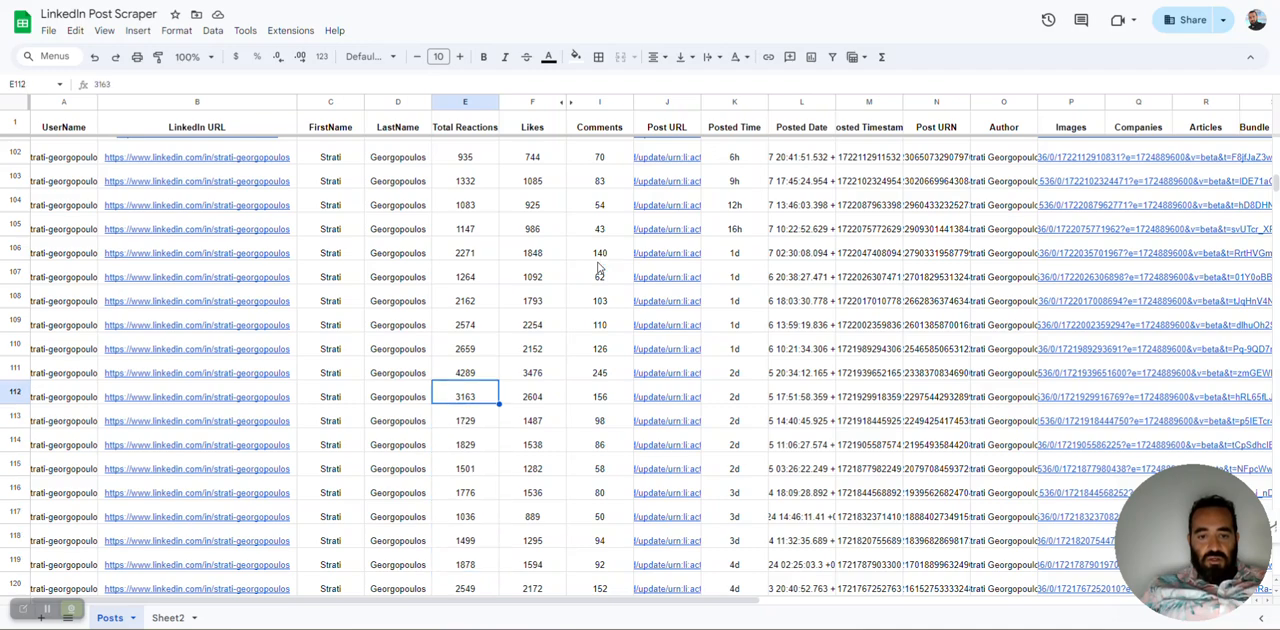
key(Up)
key(Right)
key(Right)
key(Right)
key(Right)
key(Right)
key(Right)
key(Right)
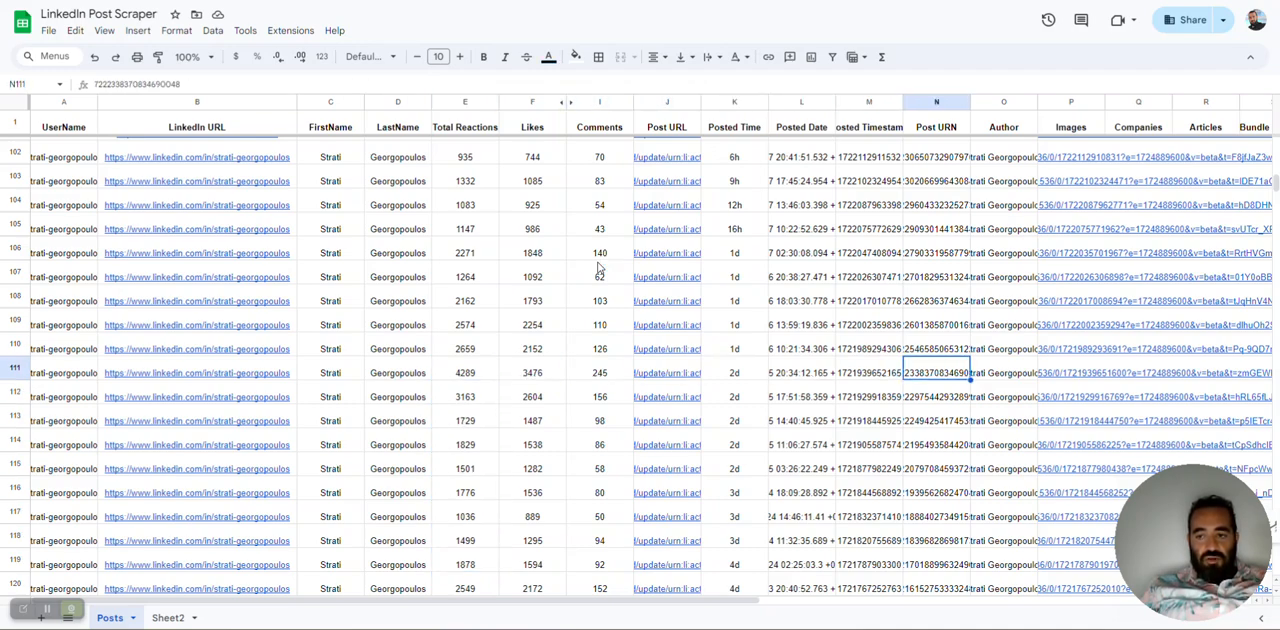
key(Right)
key(Left)
key(Left)
key(Left)
key(Left)
key(Left)
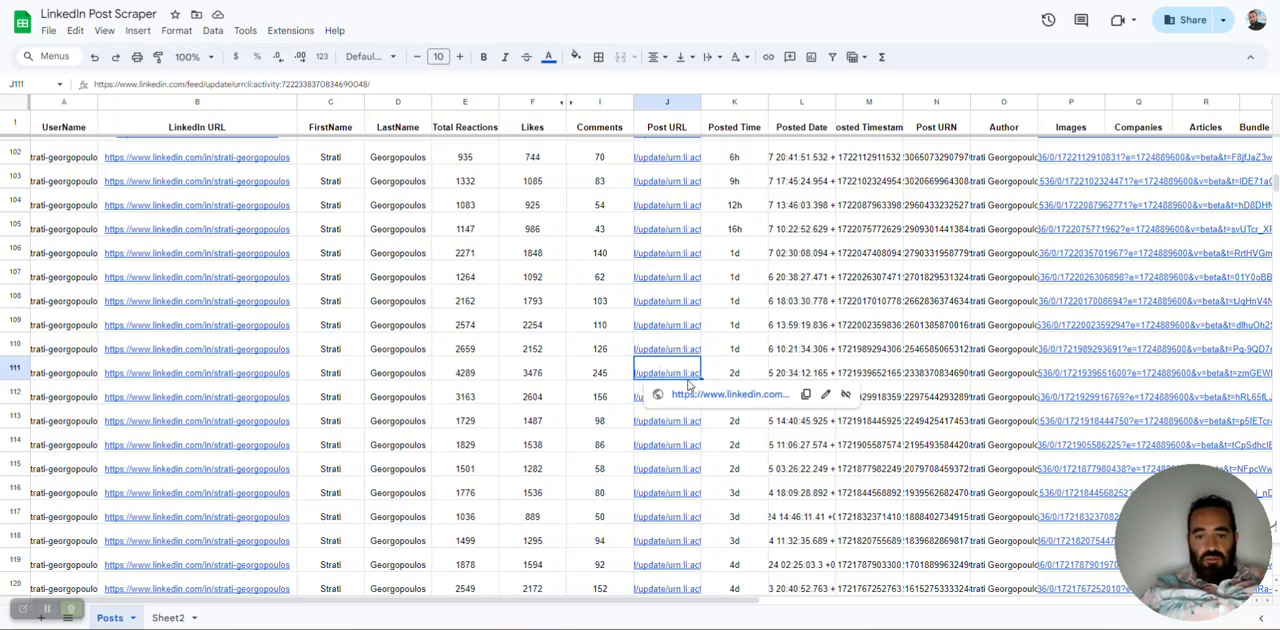
click(714, 395)
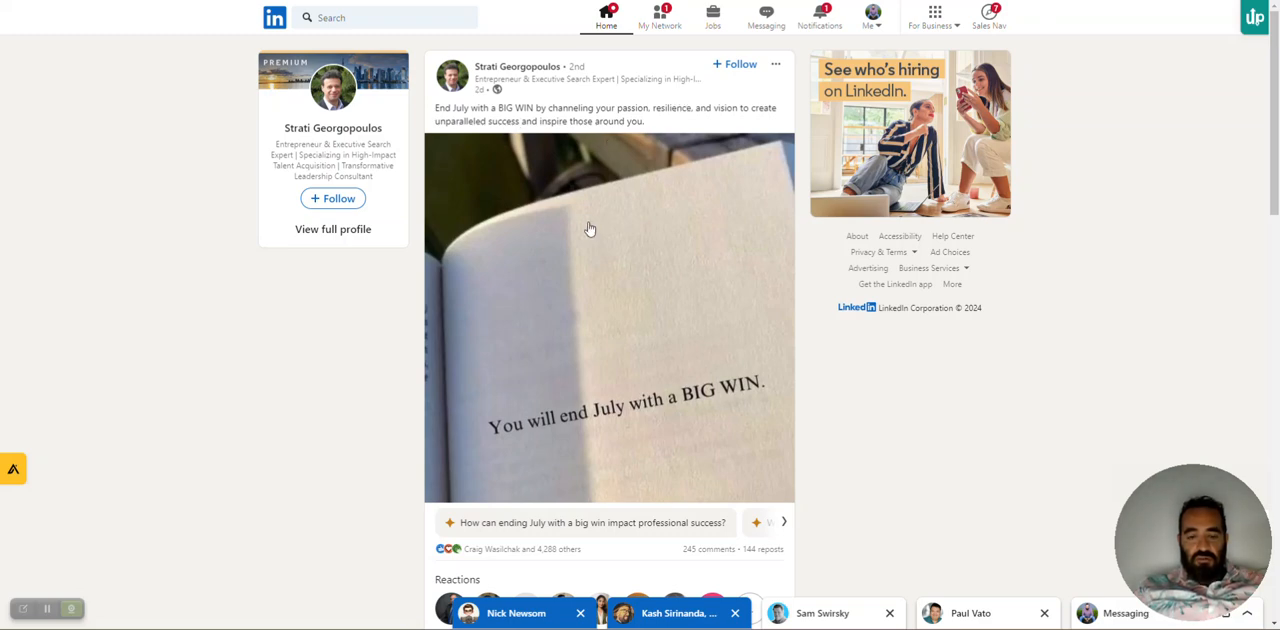
scroll(590, 229, down, 2)
scroll(590, 229, down, 2)
scroll(590, 229, down, 2)
scroll(590, 229, down, 1)
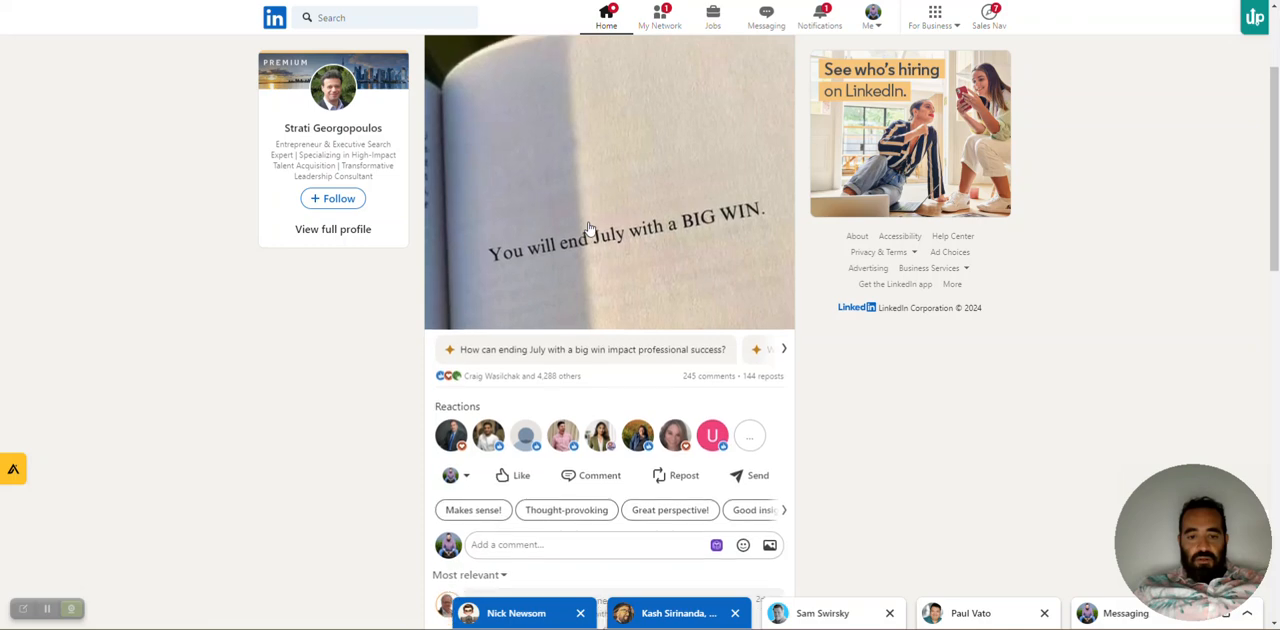
scroll(590, 229, down, 1)
scroll(590, 229, down, 2)
scroll(590, 229, down, 2)
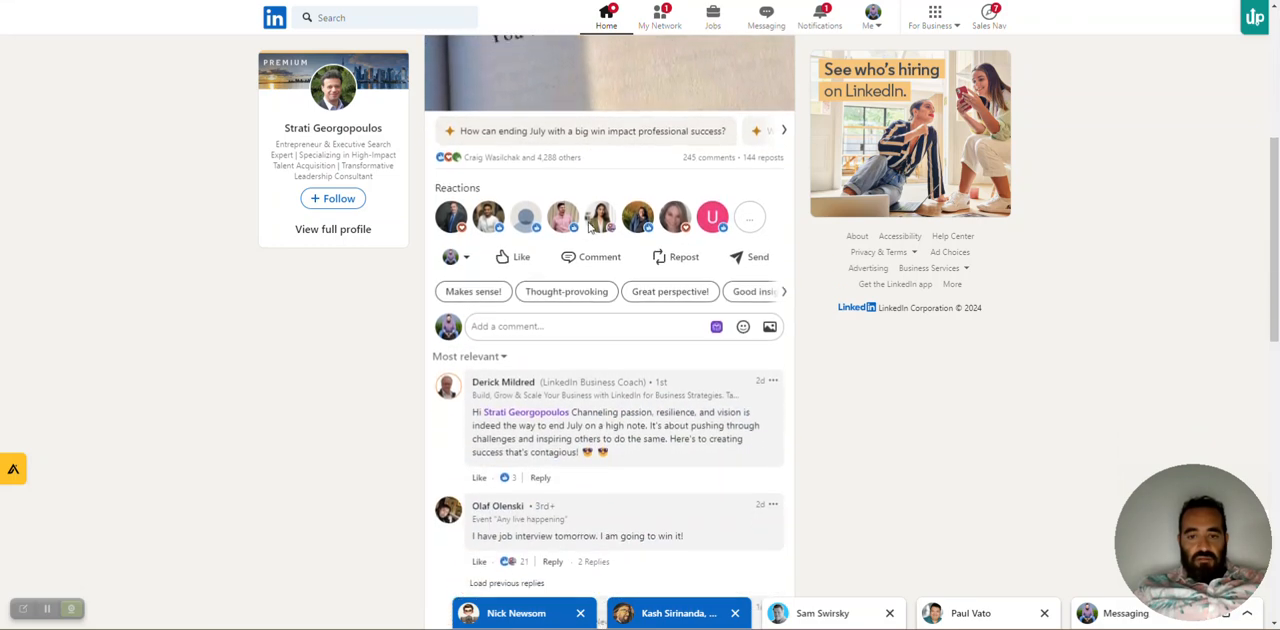
scroll(590, 229, down, 2)
scroll(590, 229, down, 2)
scroll(590, 229, down, 2)
scroll(590, 229, down, 1)
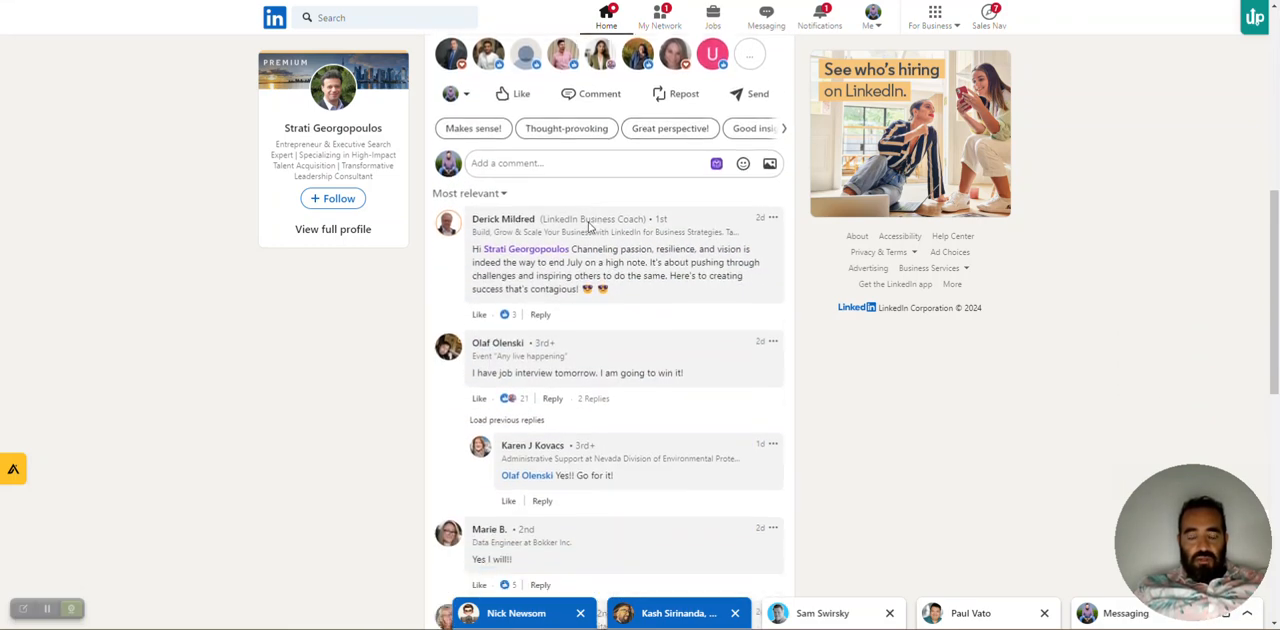
scroll(590, 229, down, 1)
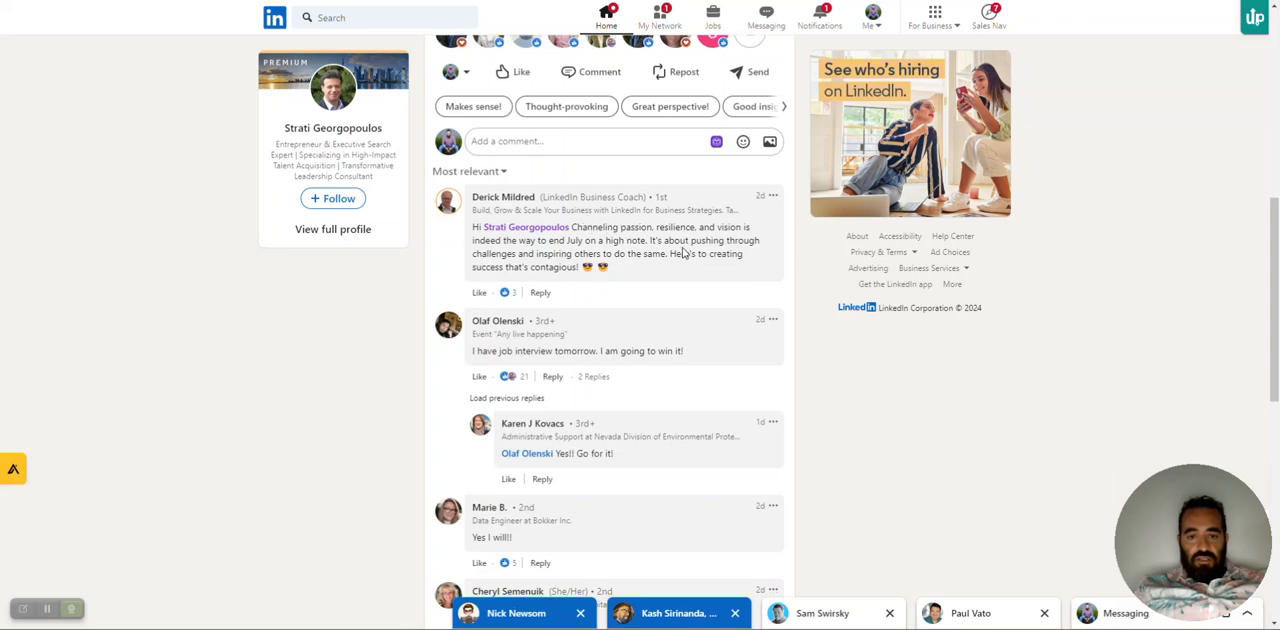
scroll(577, 270, down, 2)
scroll(590, 270, down, 3)
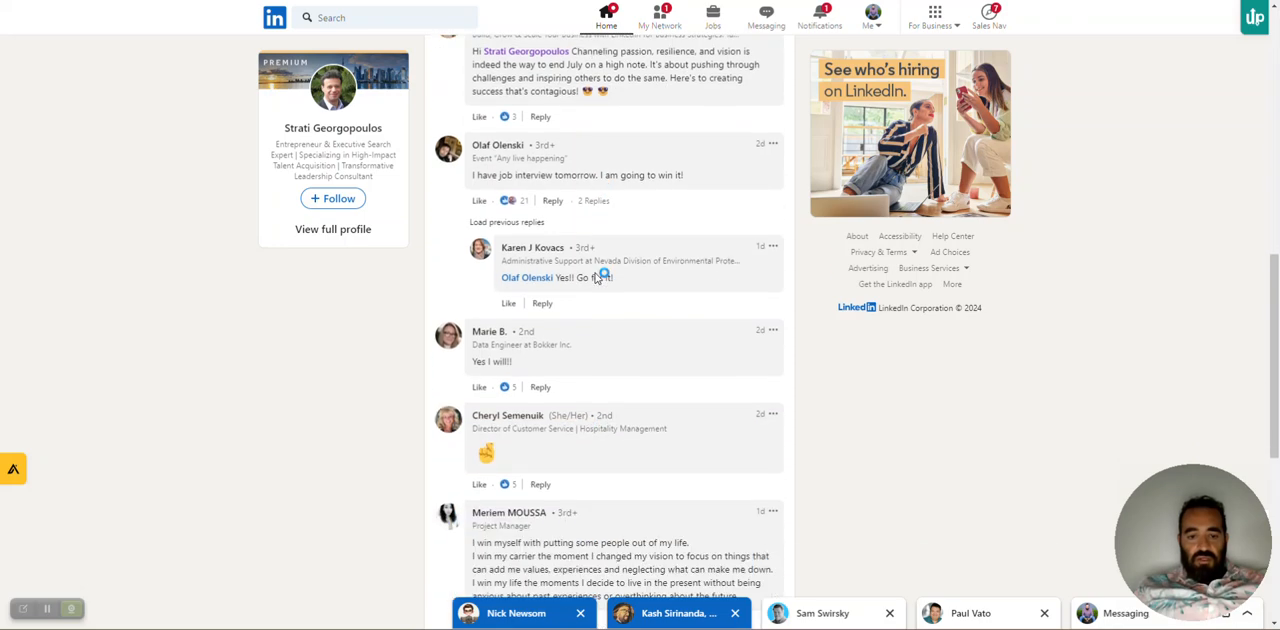
scroll(590, 275, down, 3)
scroll(596, 278, down, 3)
scroll(596, 278, down, 2)
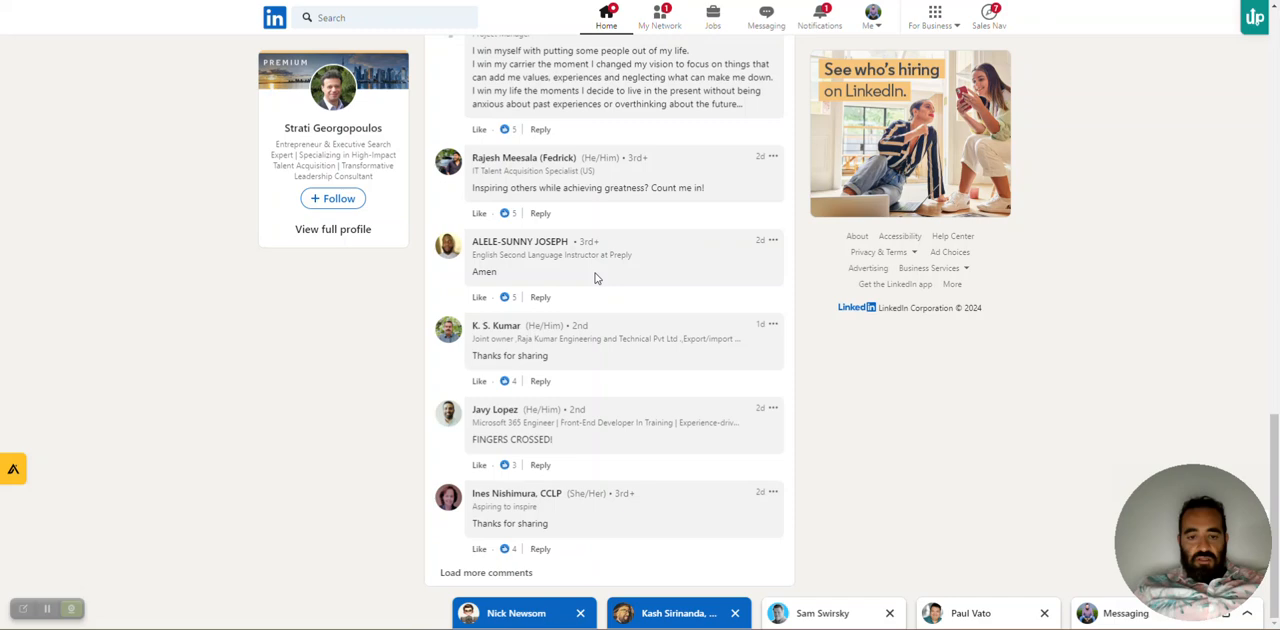
scroll(590, 420, up, 4)
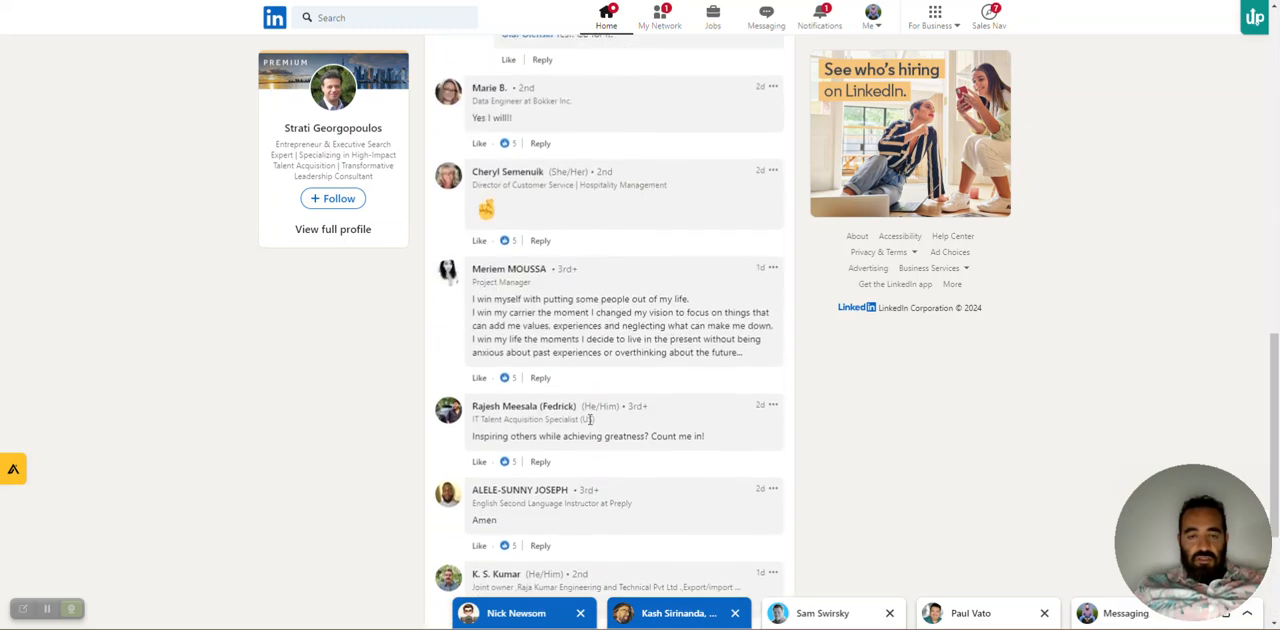
scroll(590, 420, up, 4)
scroll(590, 420, up, 3)
scroll(590, 420, up, 1)
scroll(590, 426, up, 4)
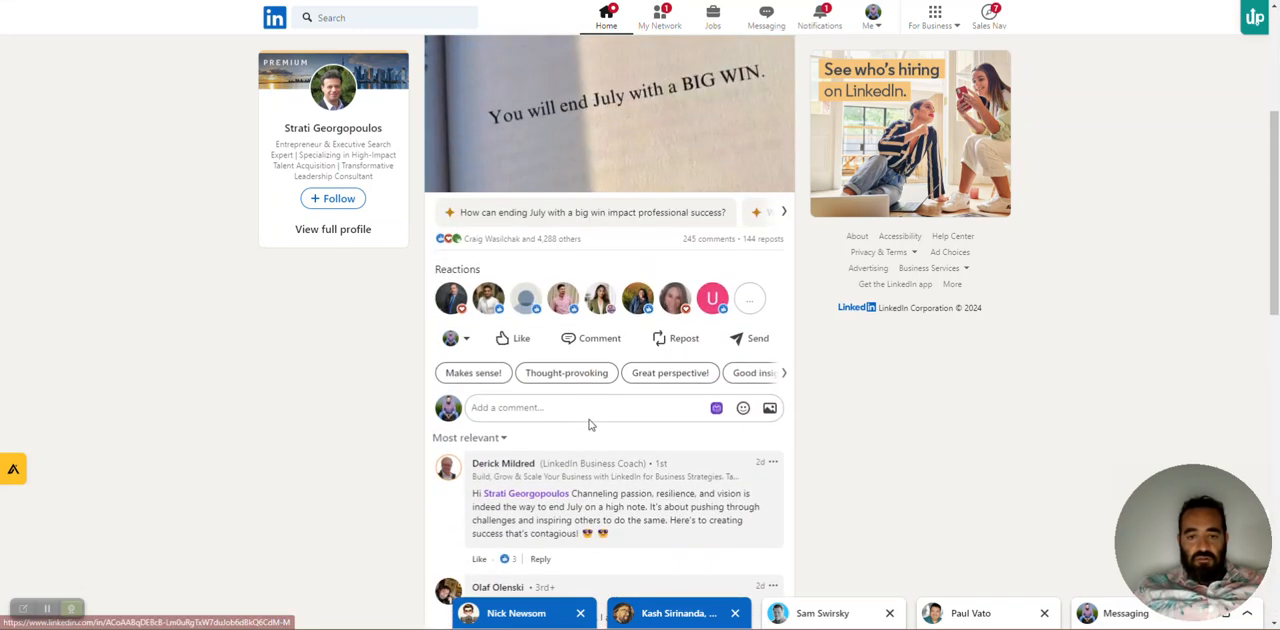
scroll(590, 426, up, 4)
scroll(590, 426, up, 2)
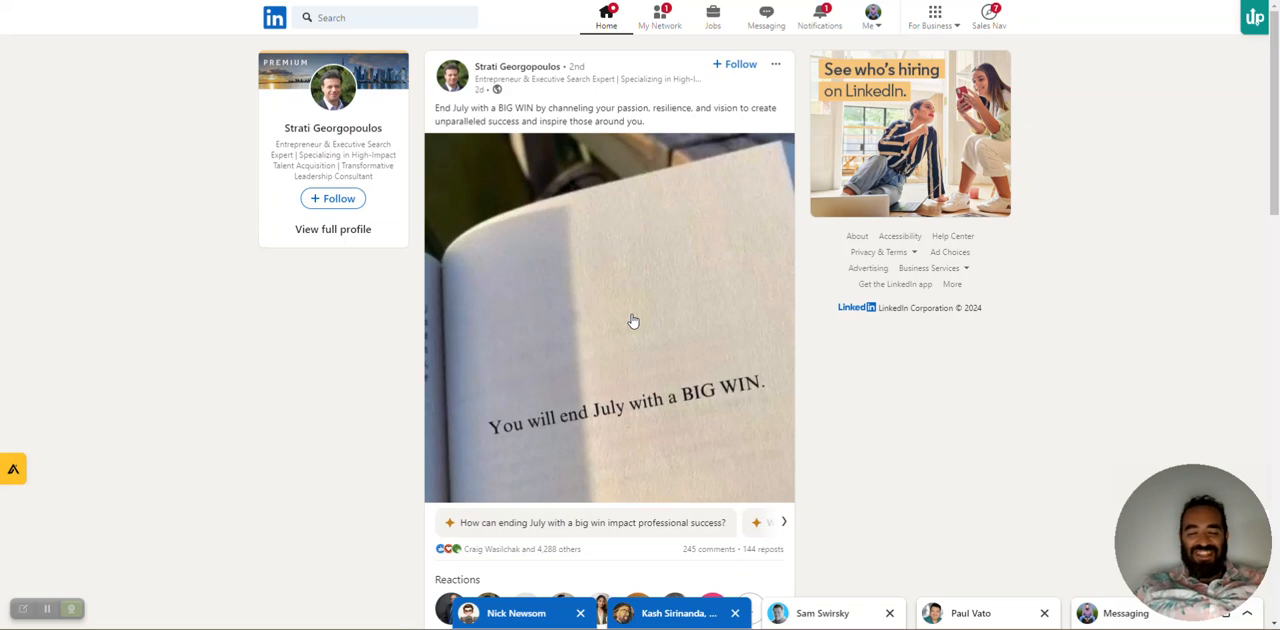
scroll(713, 322, down, 1)
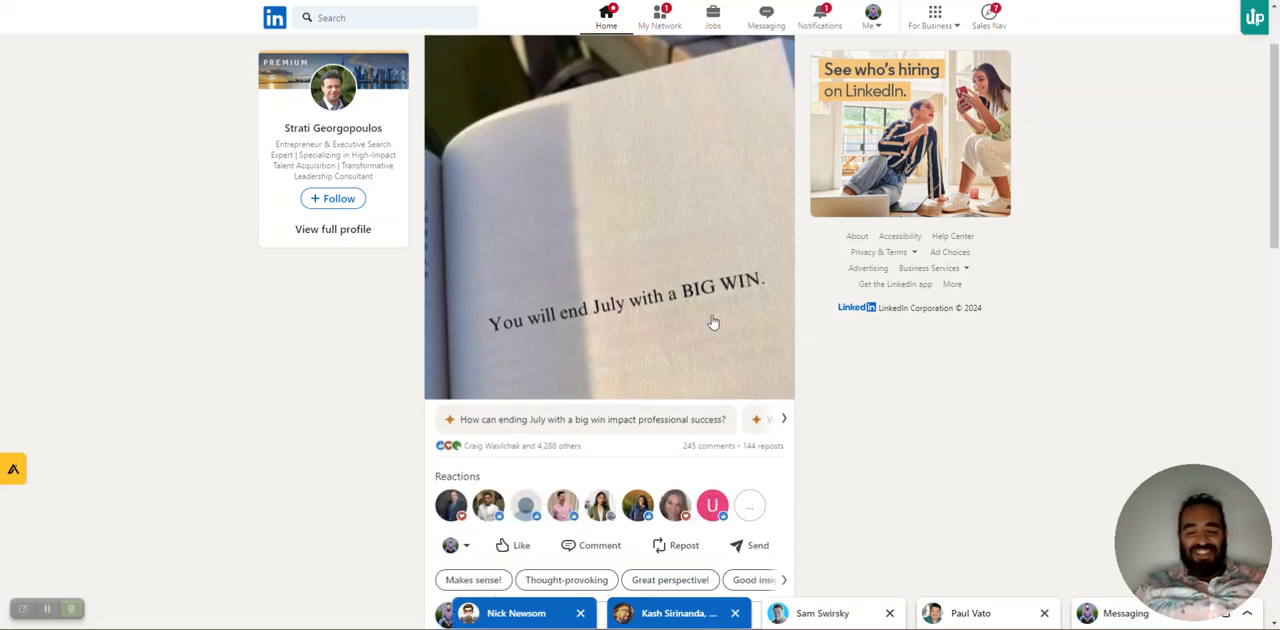
scroll(713, 322, down, 1)
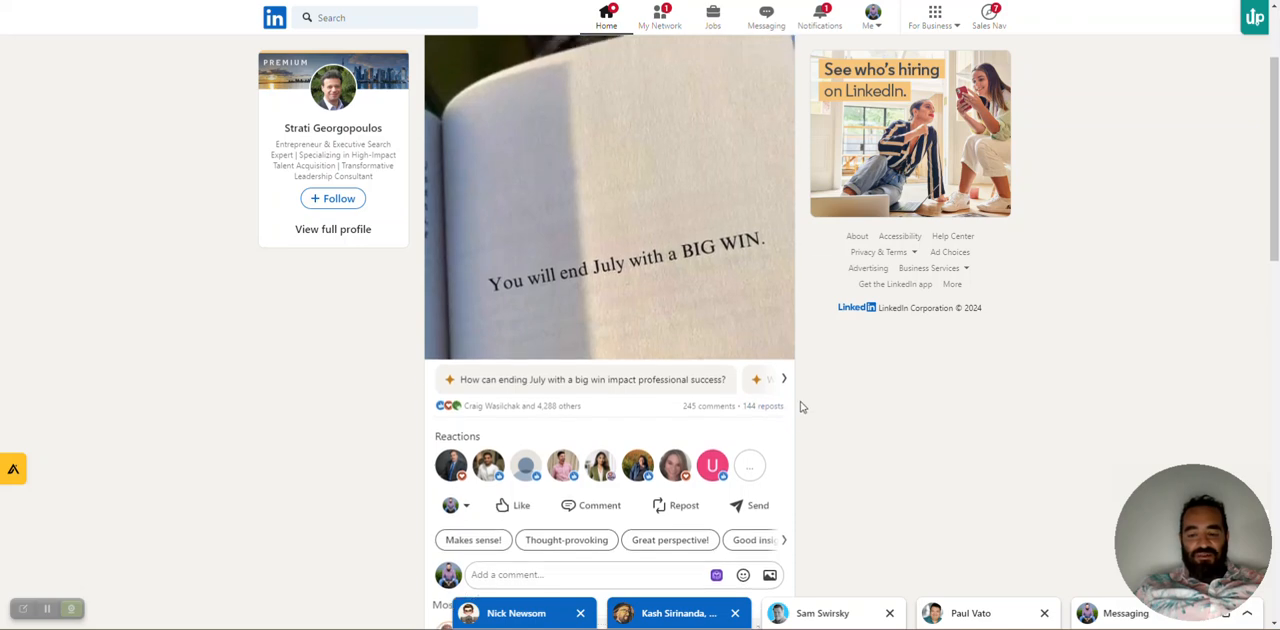
scroll(800, 407, up, 1)
scroll(800, 407, up, 1)
scroll(800, 407, up, 1)
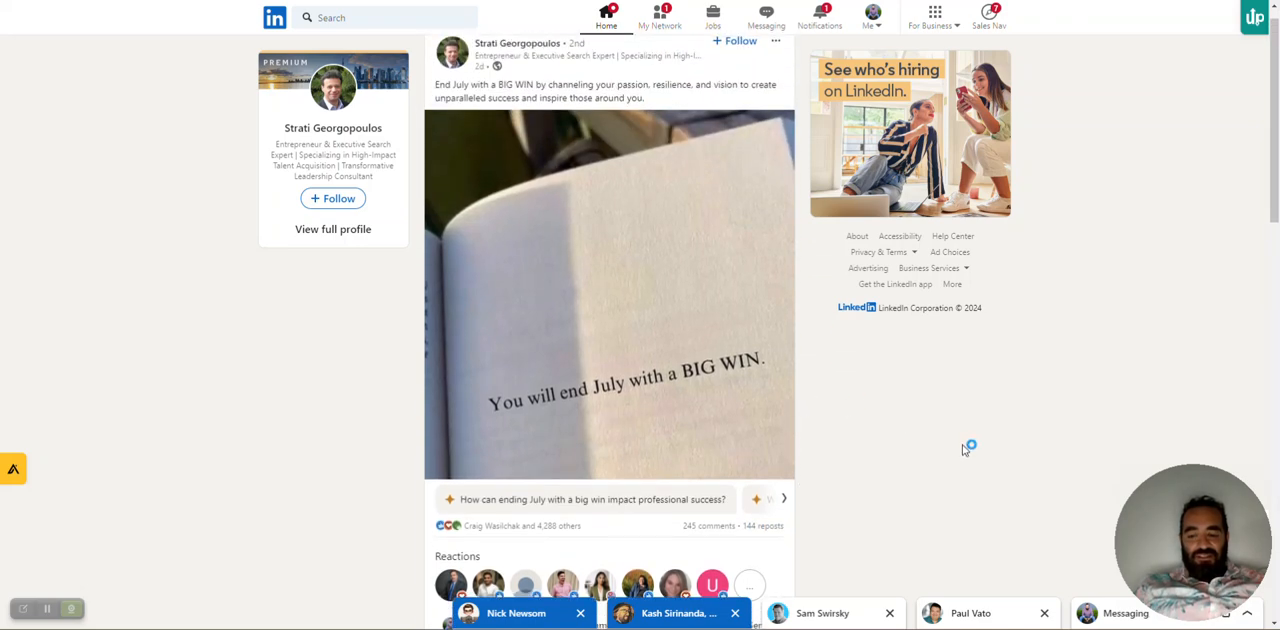
scroll(997, 377, up, 1)
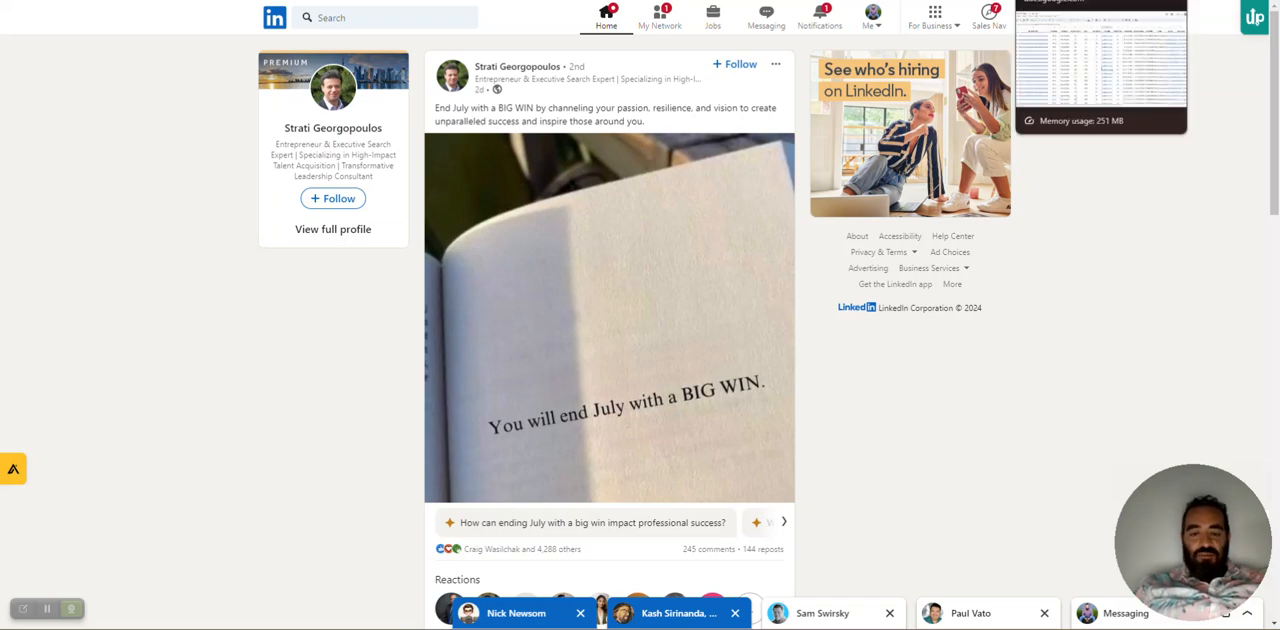
- Review rows 111–125 in the scraper sheet and open row 125's post (3643 reactions) on LinkedIn
click(1100, 8)
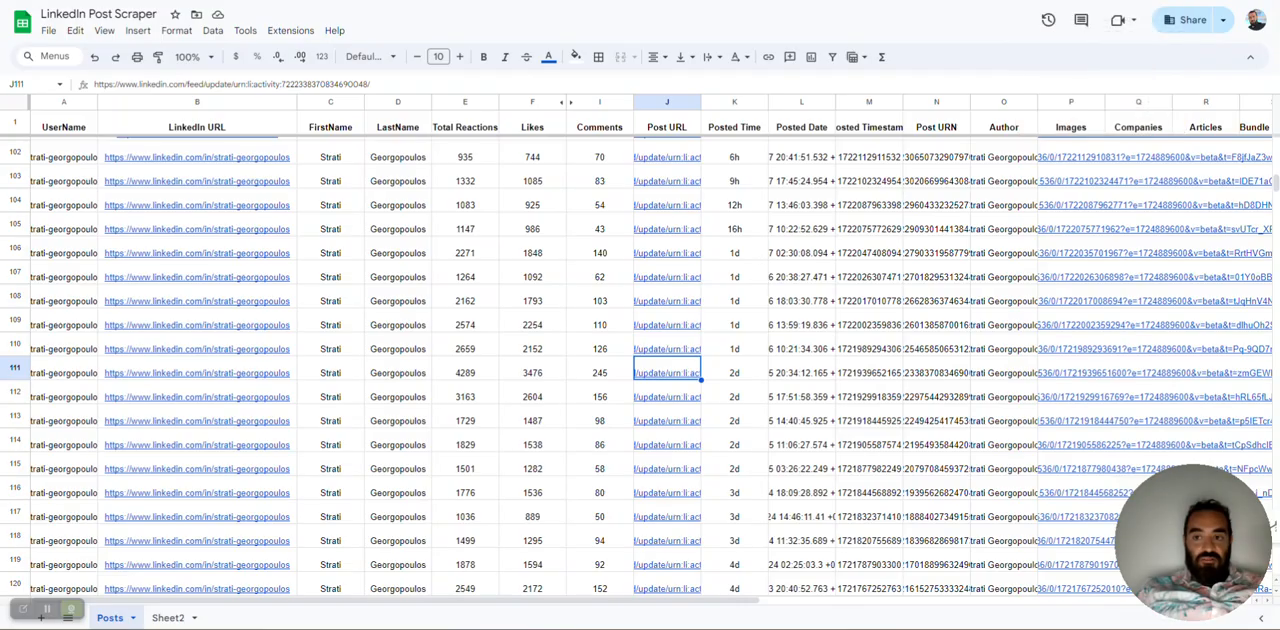
key(Right)
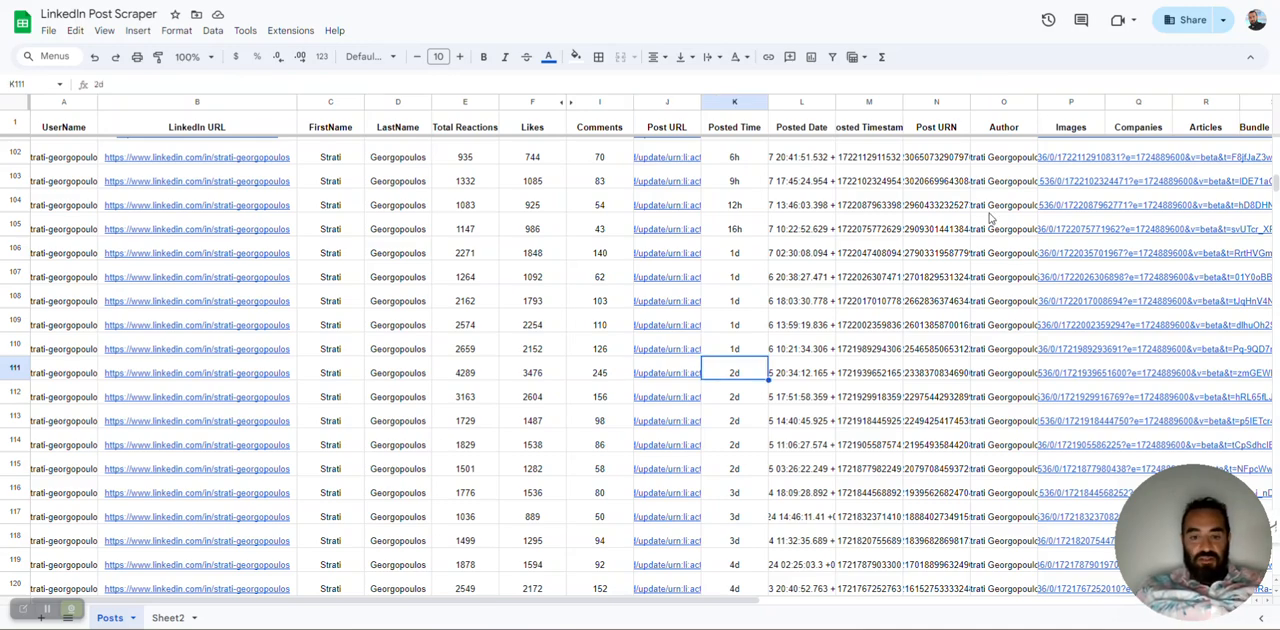
key(Left)
key(Left)
key(Left)
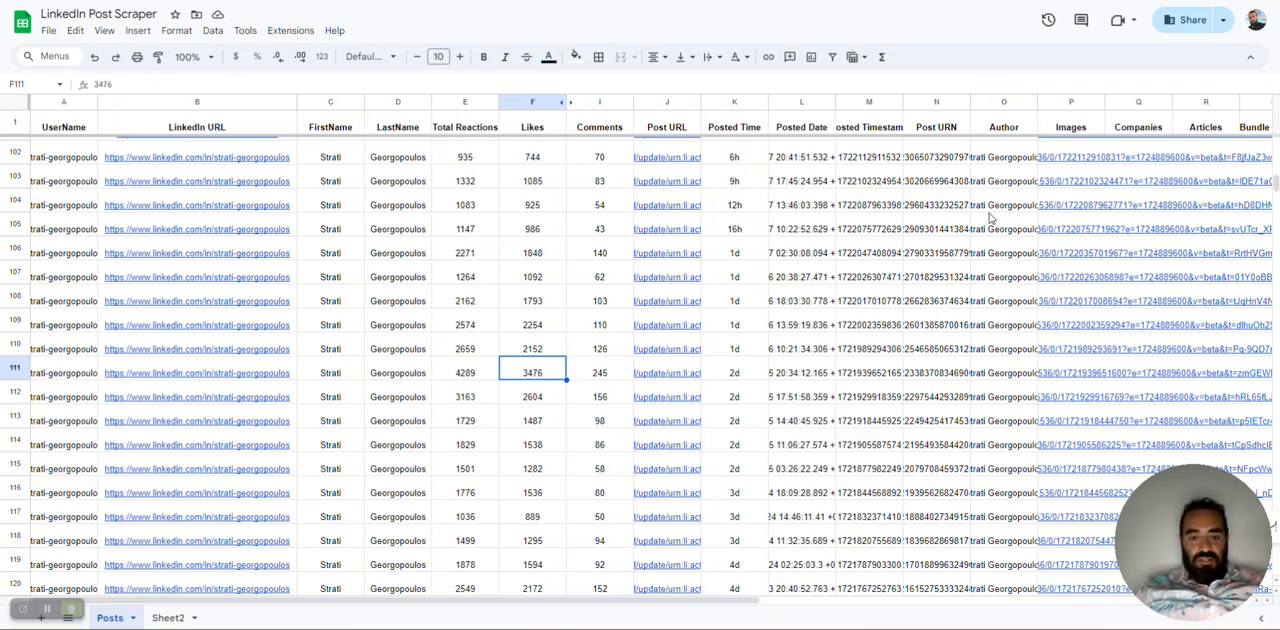
key(Down)
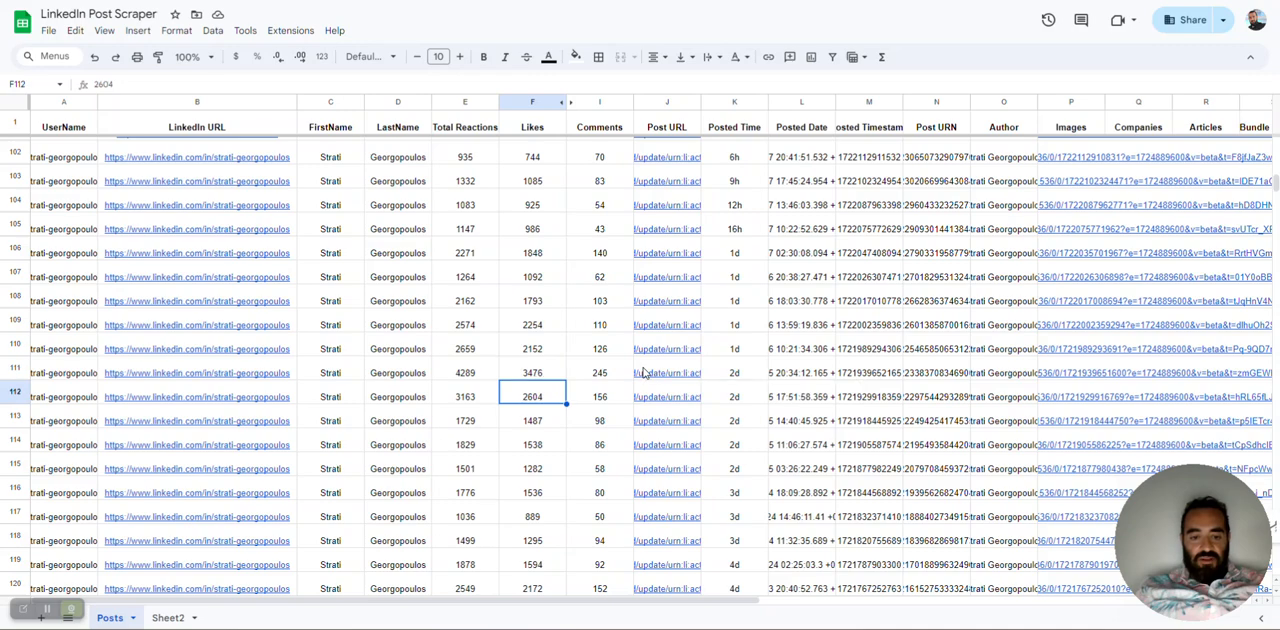
key(Left)
key(Up)
key(Down)
key(Down)
key(Down)
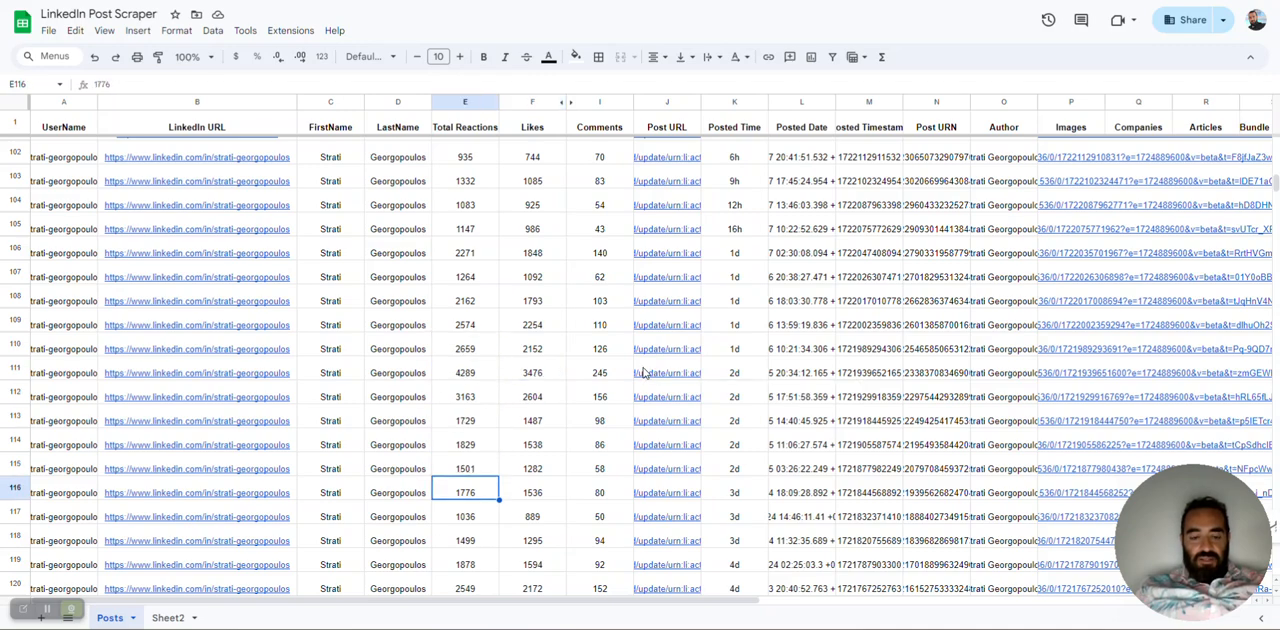
key(Down)
key(Down)
key(Down)
key(Down)
key(Down)
key(Down)
key(Down)
key(Down)
key(Down)
key(Up)
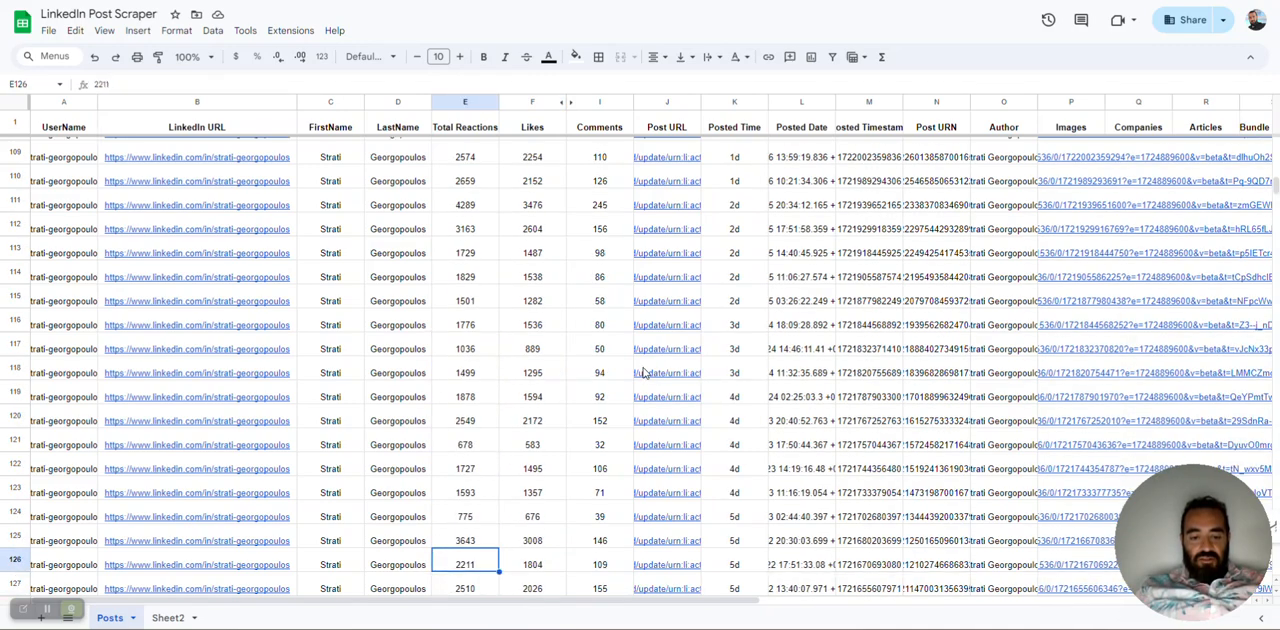
key(Up)
key(Right)
key(Right)
key(Right)
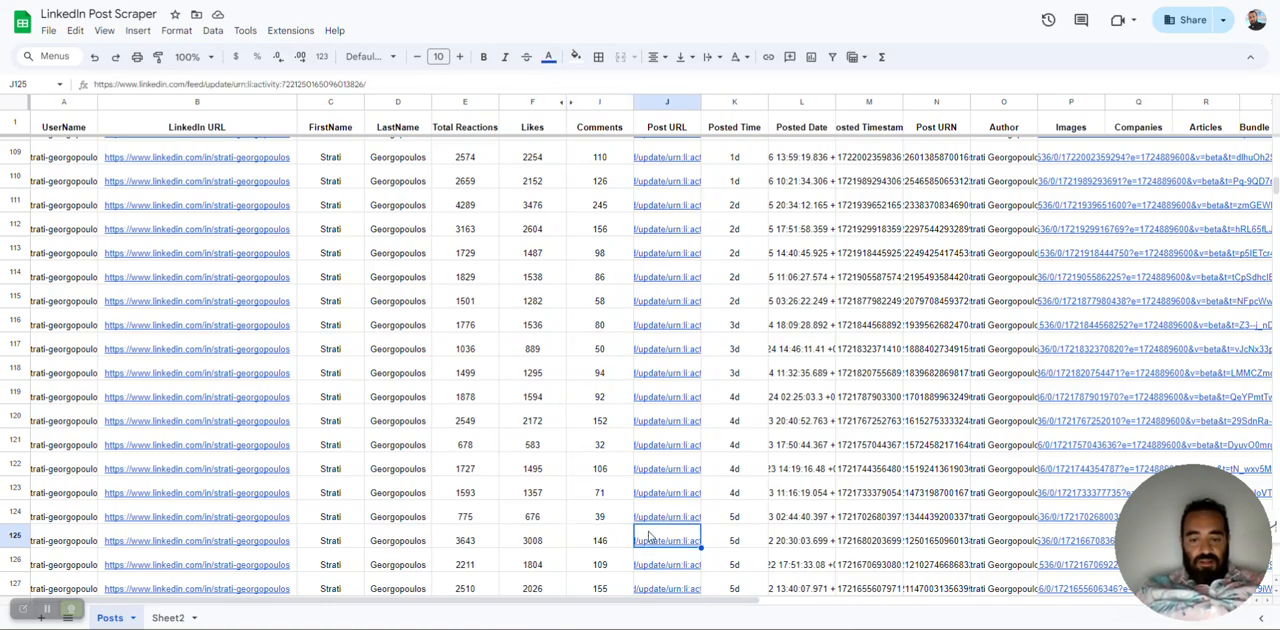
click(715, 563)
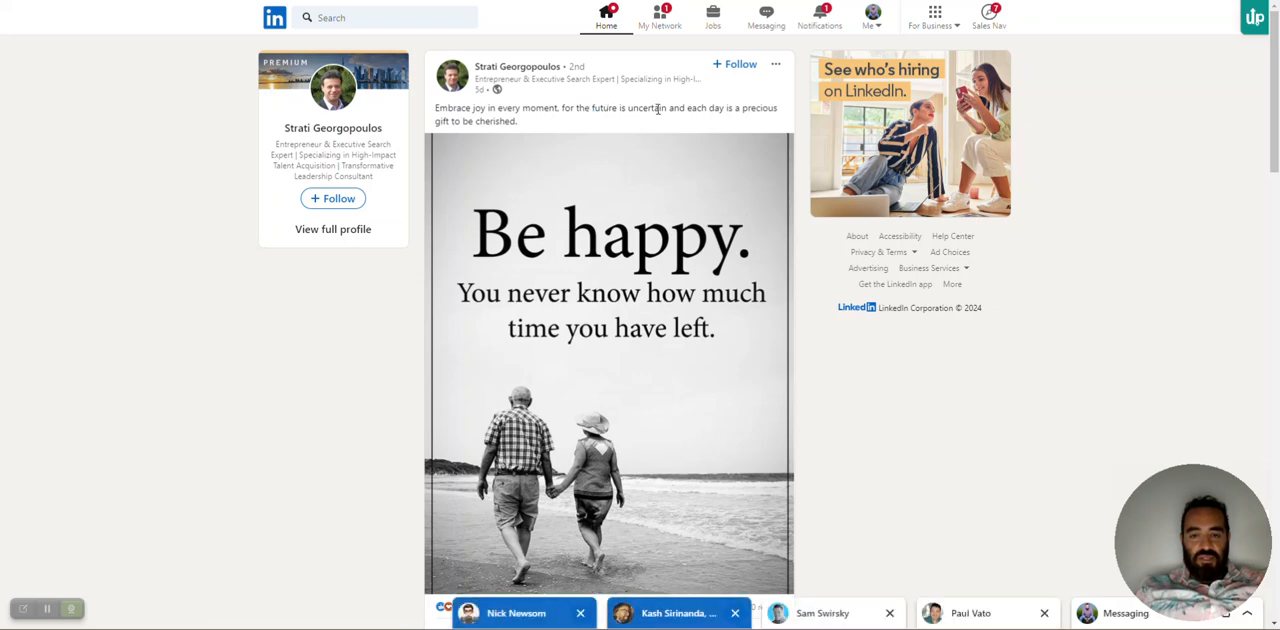
scroll(658, 112, down, 1)
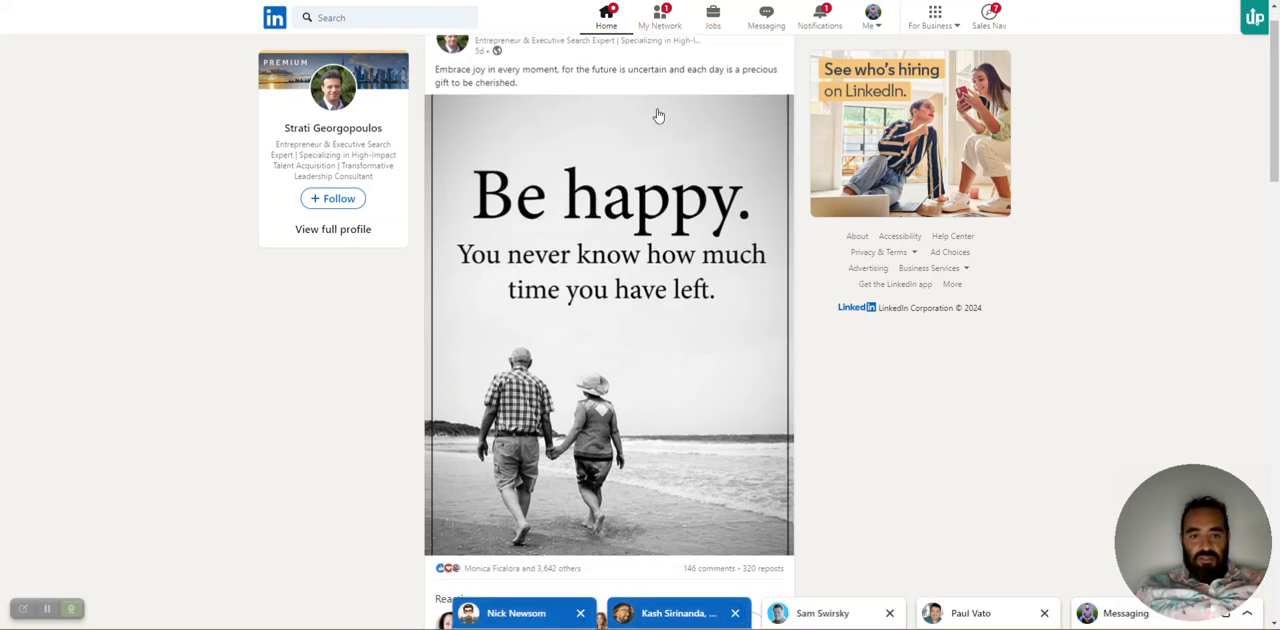
scroll(658, 112, down, 1)
scroll(658, 112, down, 1)
scroll(658, 112, down, 1)
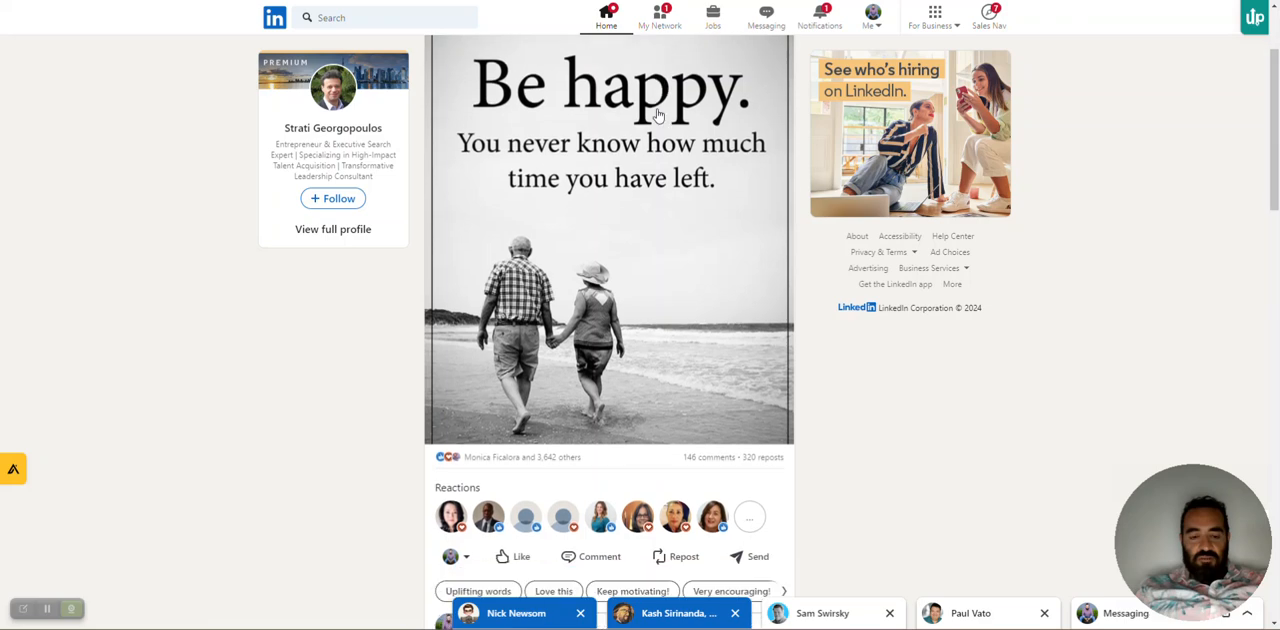
scroll(658, 112, down, 1)
scroll(658, 112, down, 1)
scroll(658, 112, down, 1)
scroll(658, 112, down, 1)
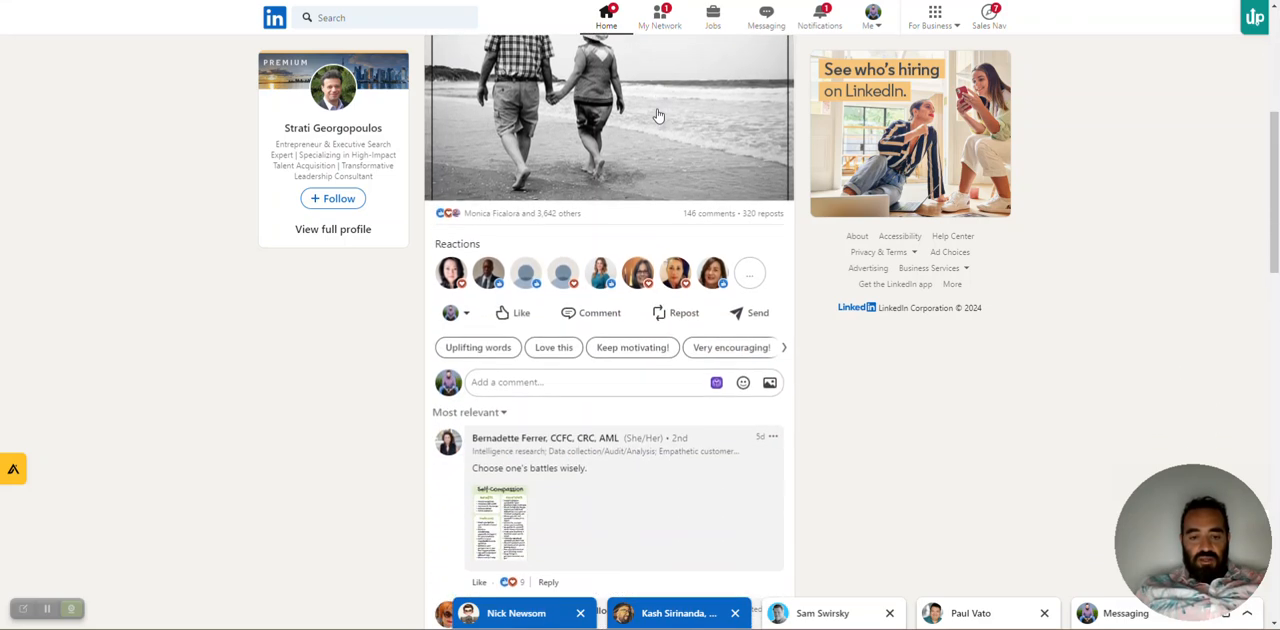
scroll(658, 112, down, 1)
scroll(658, 112, down, 1)
scroll(658, 112, down, 1)
scroll(658, 112, down, 1)
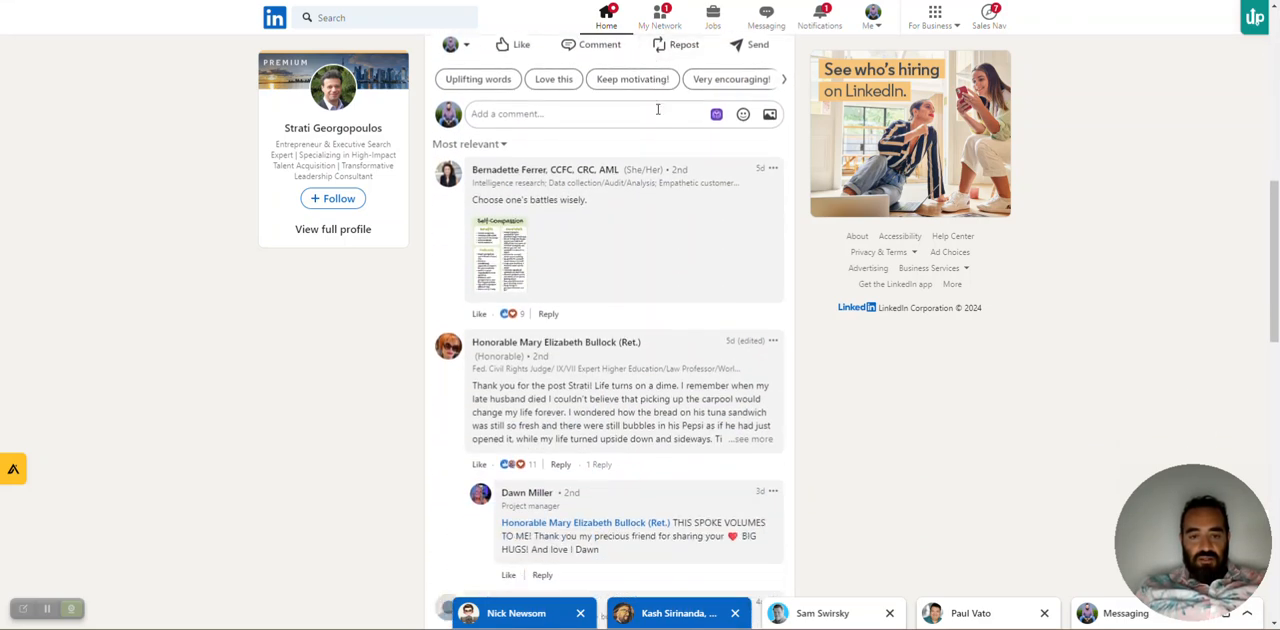
- View the Self-Compassion comment image full size and close it
click(507, 248)
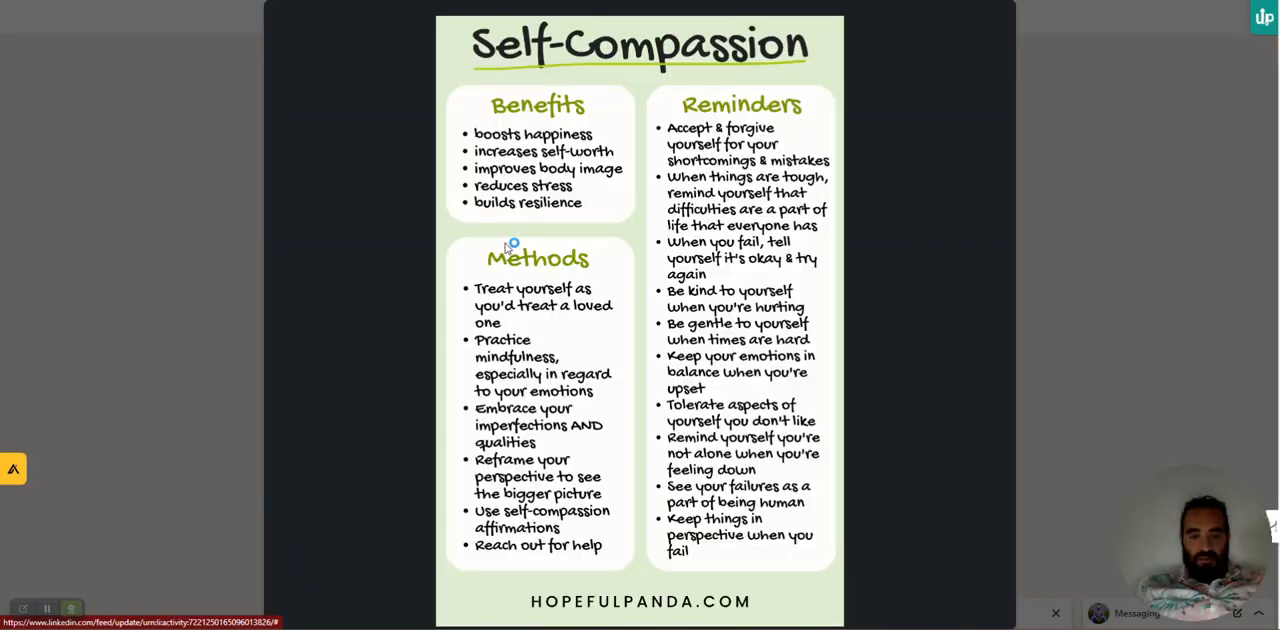
click(1091, 196)
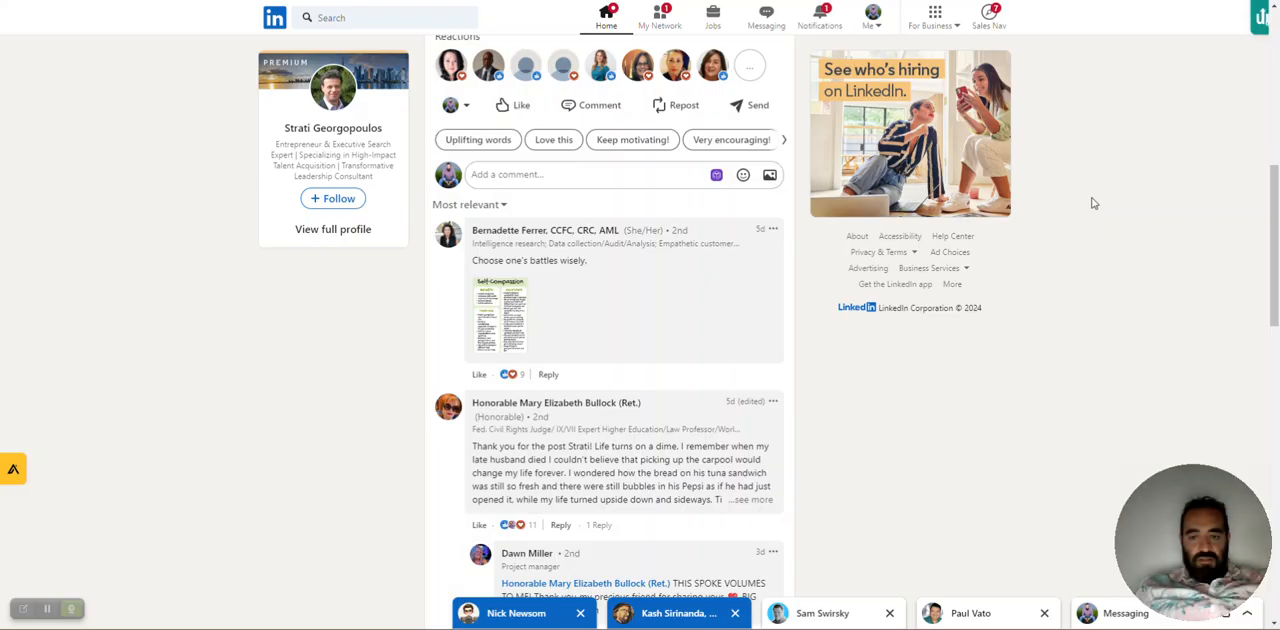
scroll(1041, 264, down, 1)
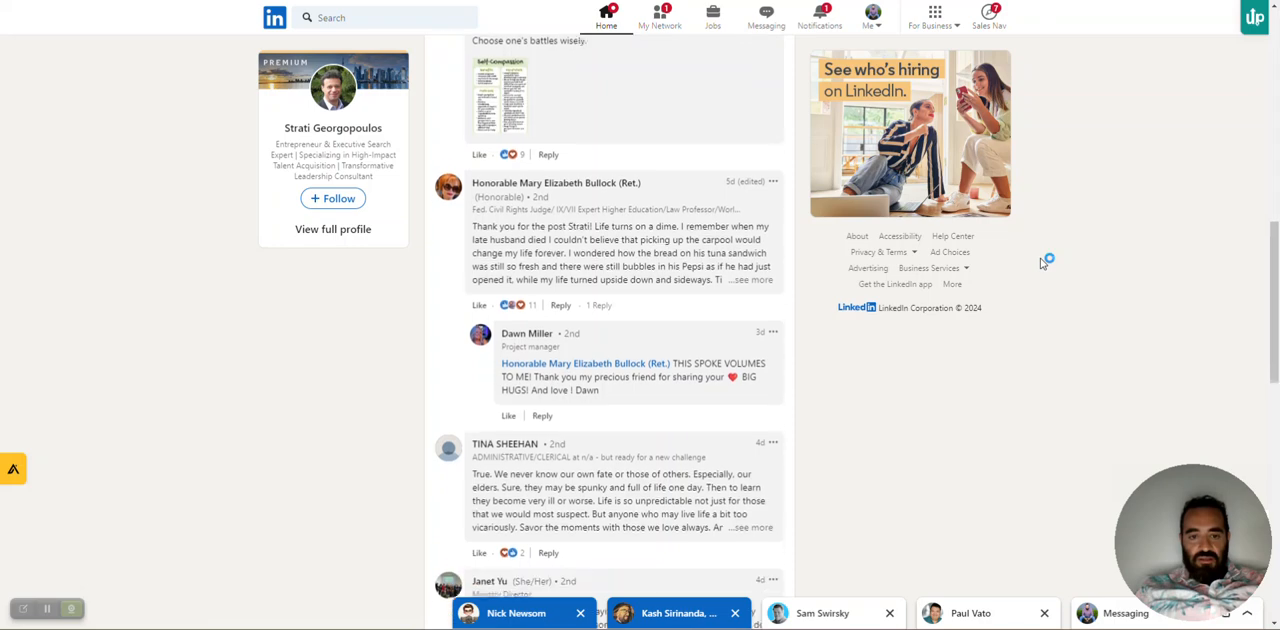
scroll(1041, 264, down, 1)
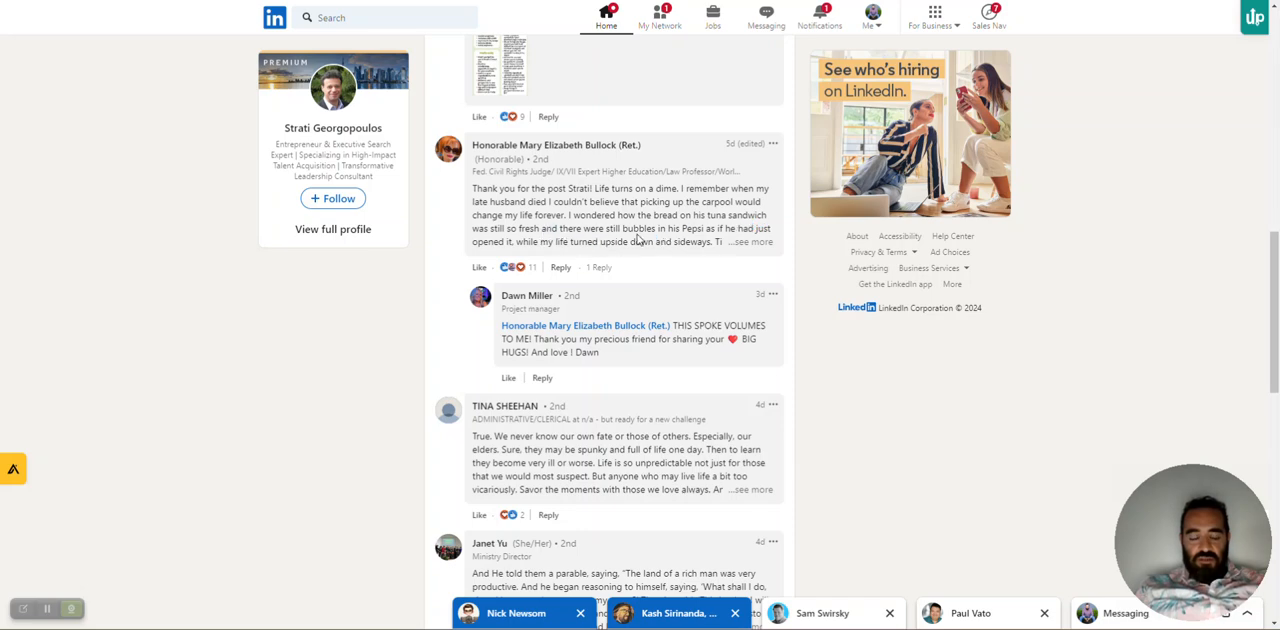
scroll(762, 300, up, 5)
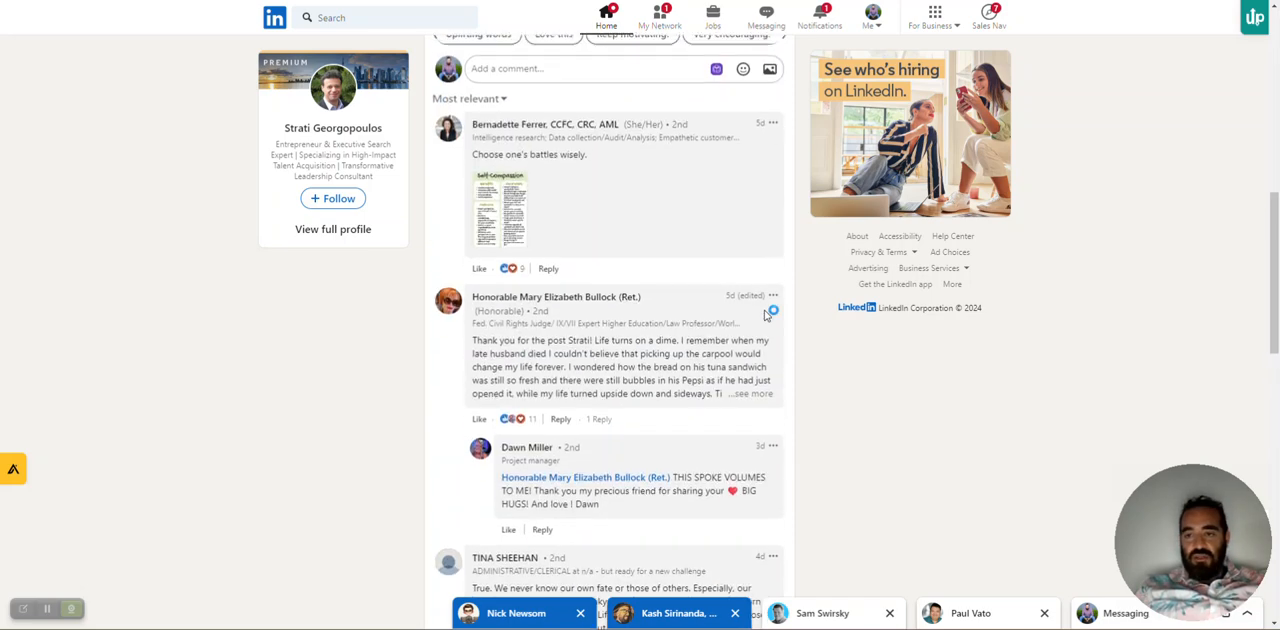
scroll(762, 300, up, 5)
scroll(762, 300, up, 5)
scroll(766, 316, up, 3)
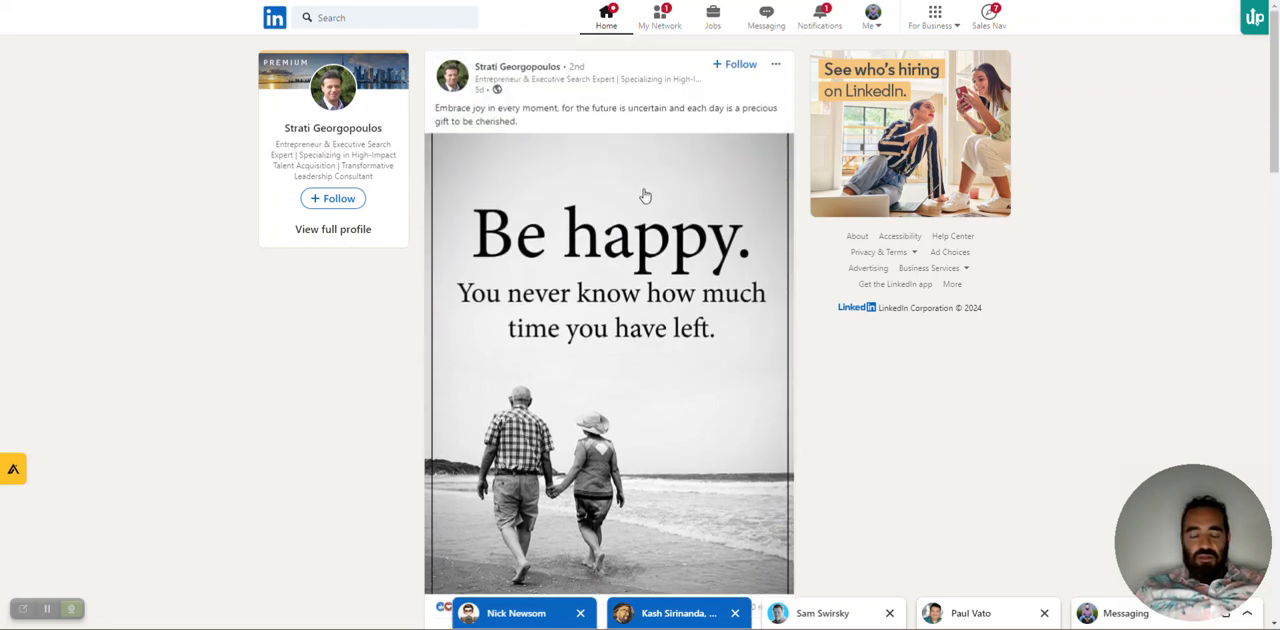
click(333, 90)
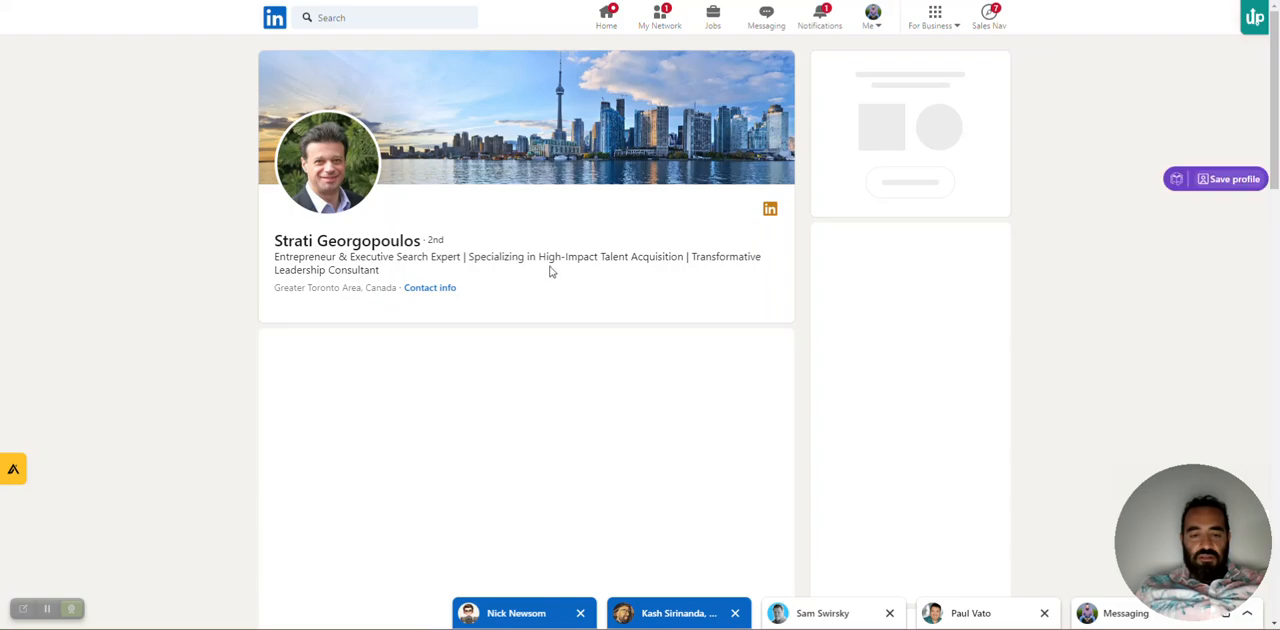
scroll(550, 272, down, 2)
scroll(550, 272, down, 2)
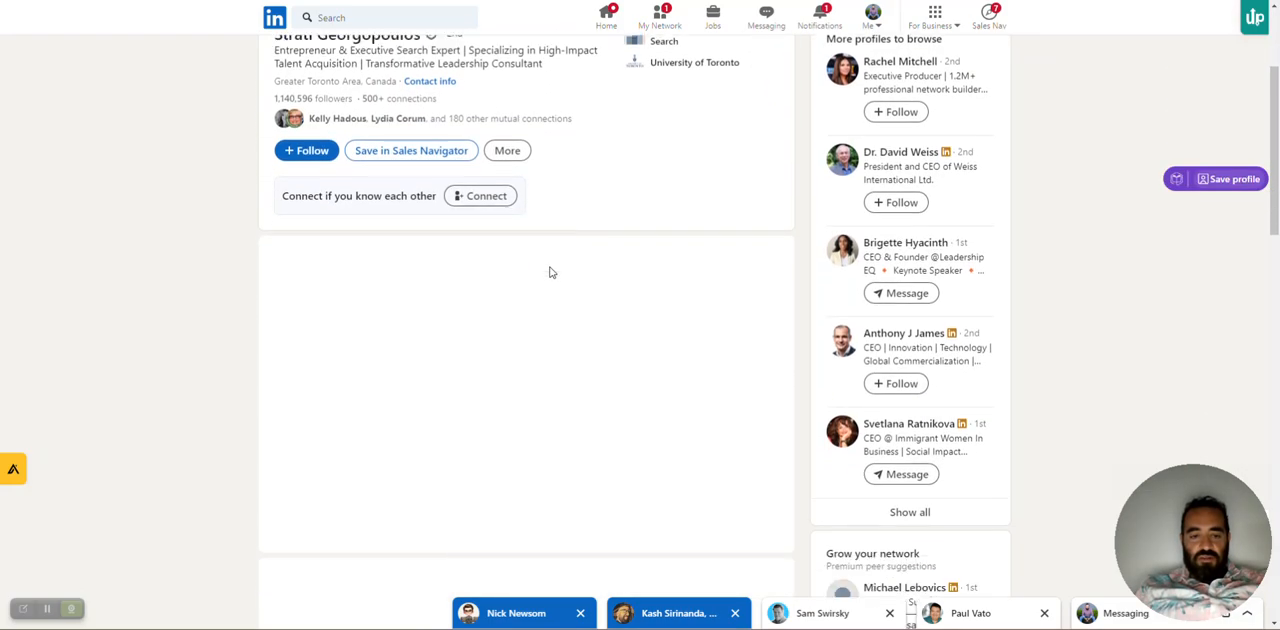
scroll(550, 272, down, 2)
scroll(550, 272, down, 2)
scroll(550, 272, down, 2)
scroll(550, 272, down, 2)
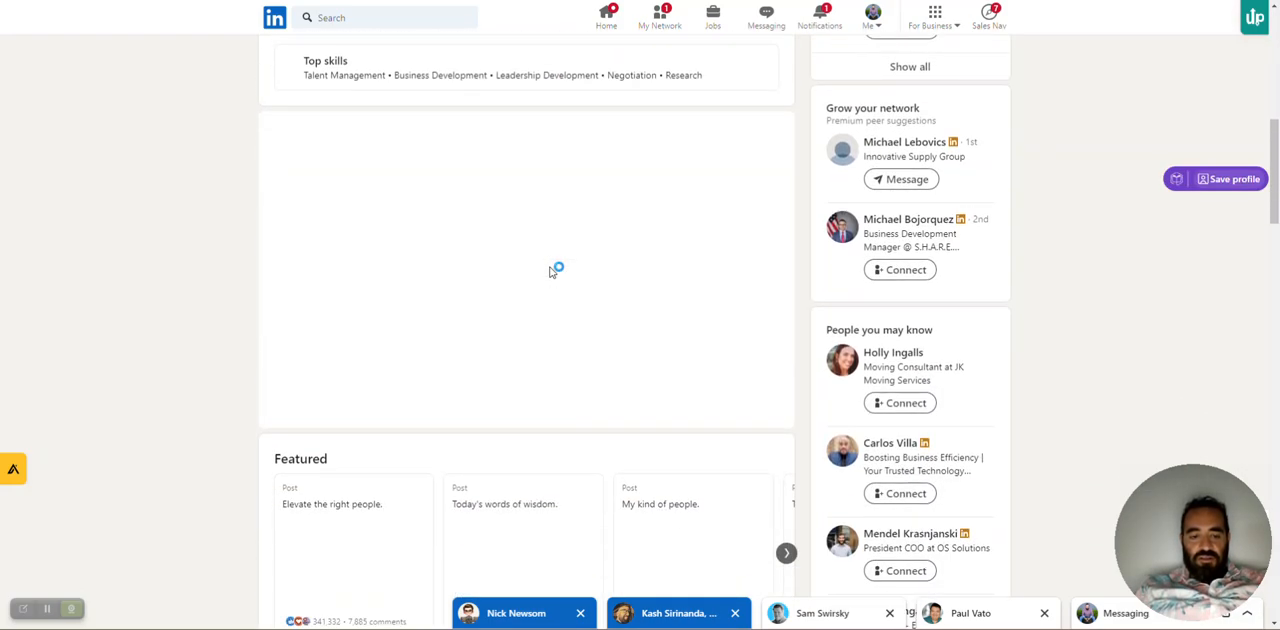
scroll(550, 272, down, 3)
scroll(550, 272, down, 2)
scroll(550, 272, up, 3)
scroll(362, 210, up, 1)
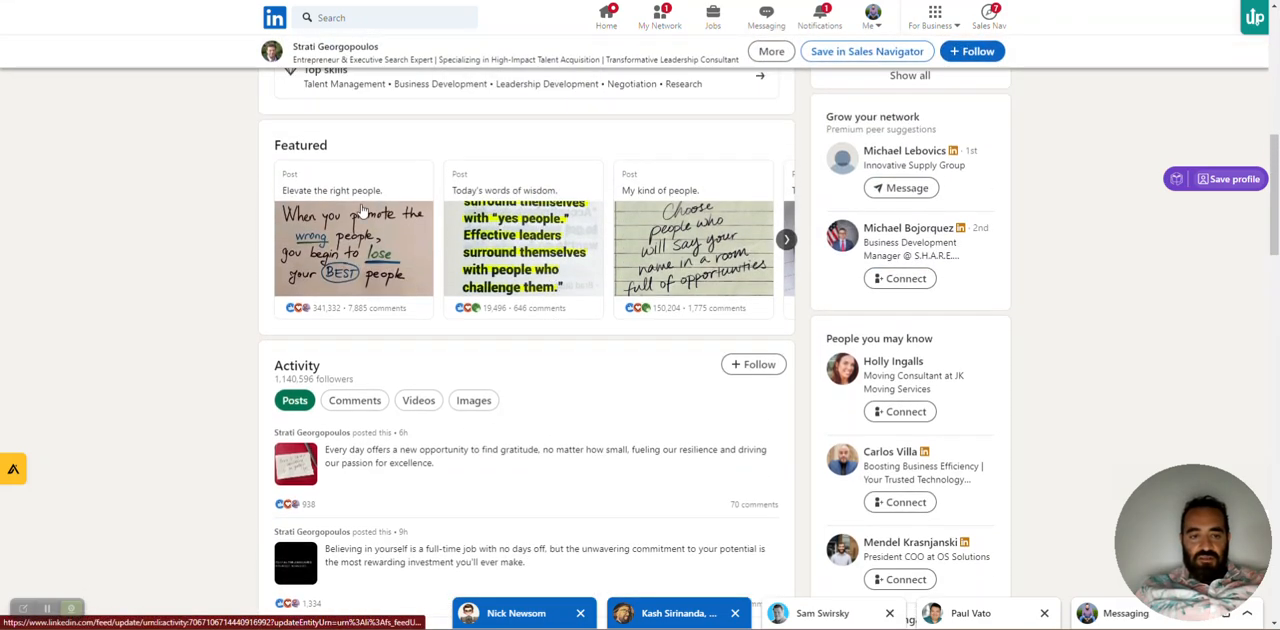
click(342, 205)
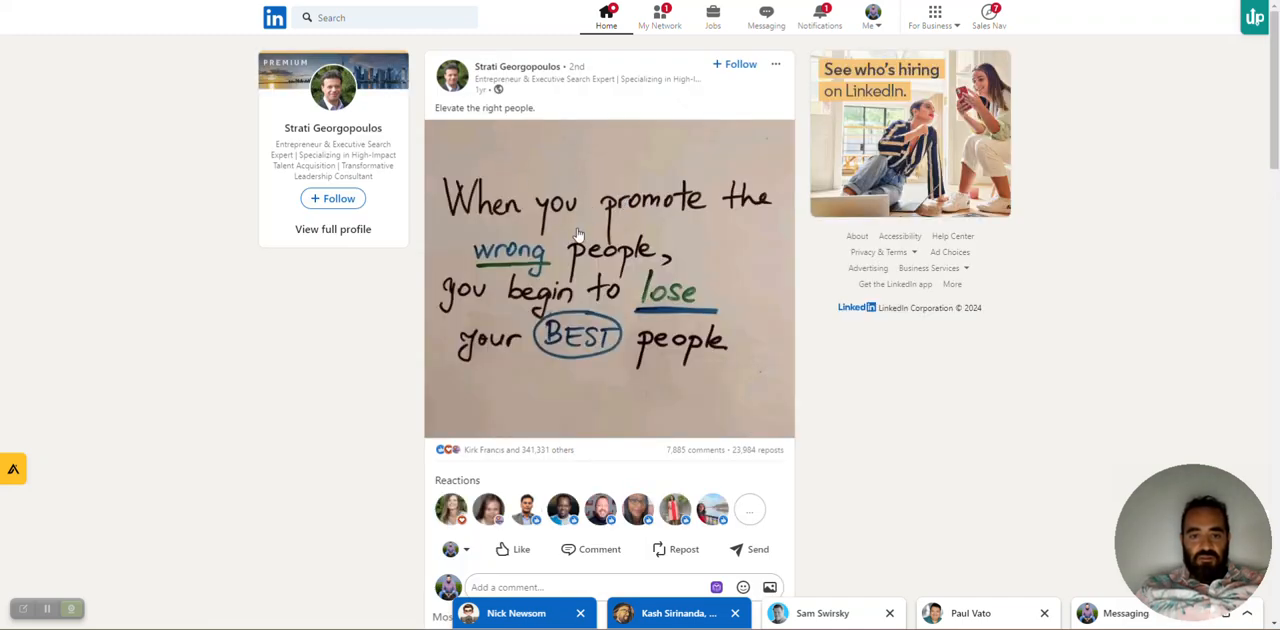
scroll(700, 330, down, 1)
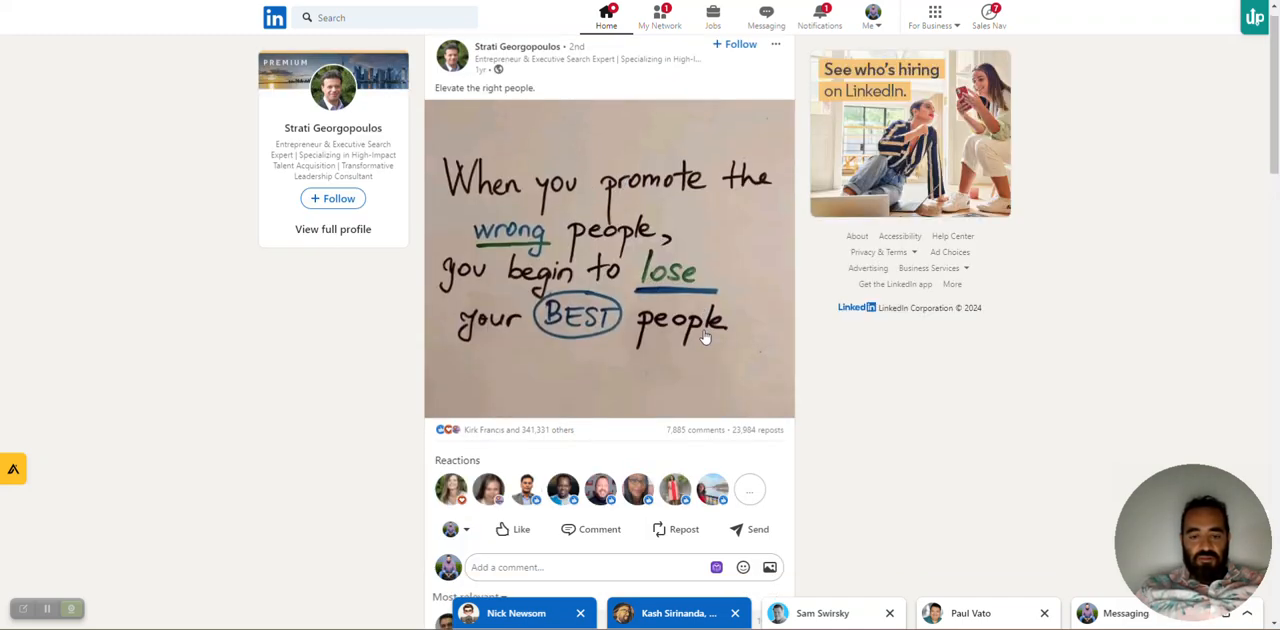
scroll(700, 330, down, 2)
scroll(688, 327, down, 1)
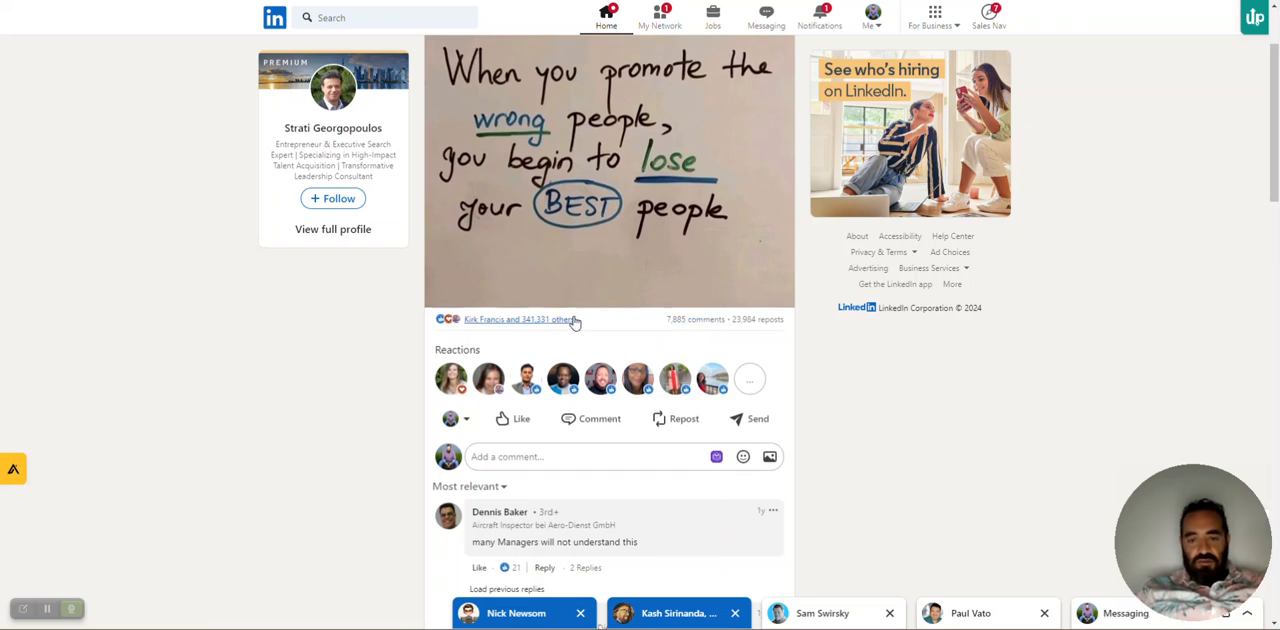
scroll(524, 316, down, 1)
scroll(550, 320, down, 1)
scroll(576, 323, down, 1)
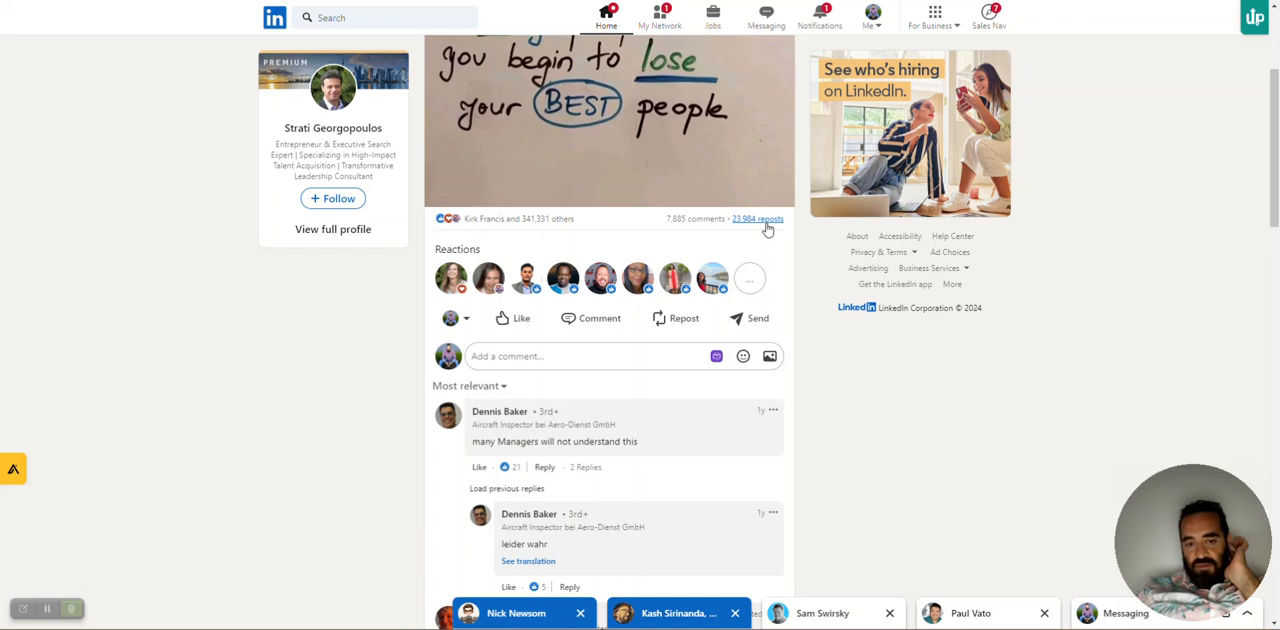
scroll(768, 232, up, 2)
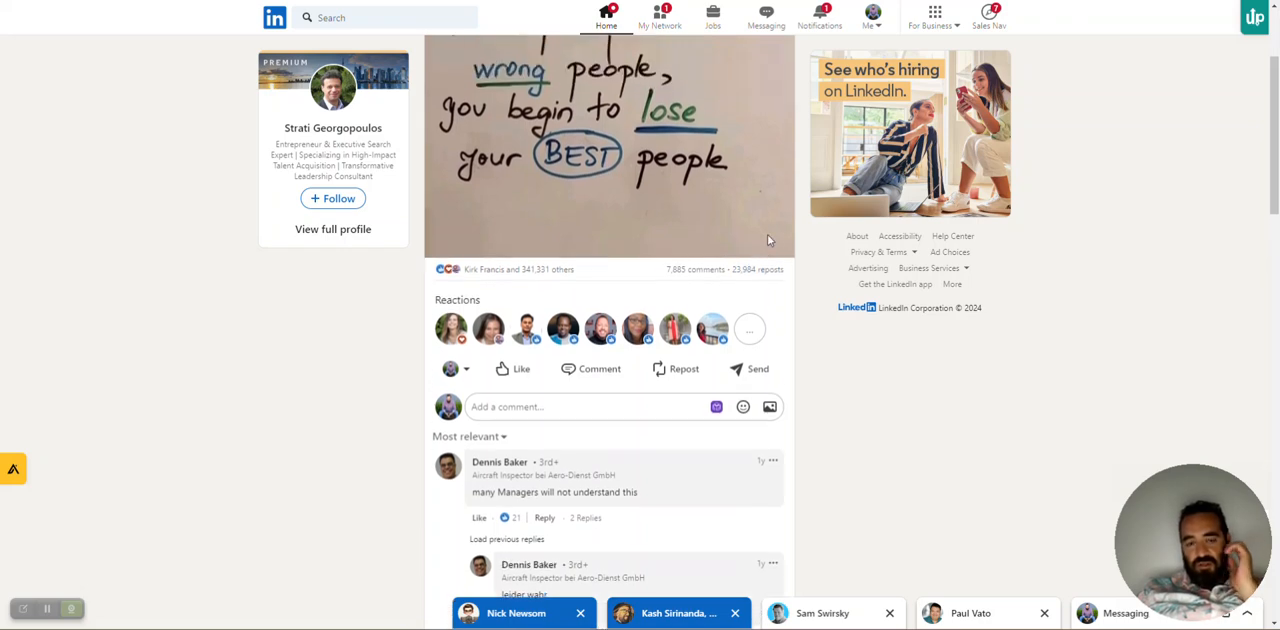
scroll(768, 232, up, 2)
scroll(769, 240, up, 2)
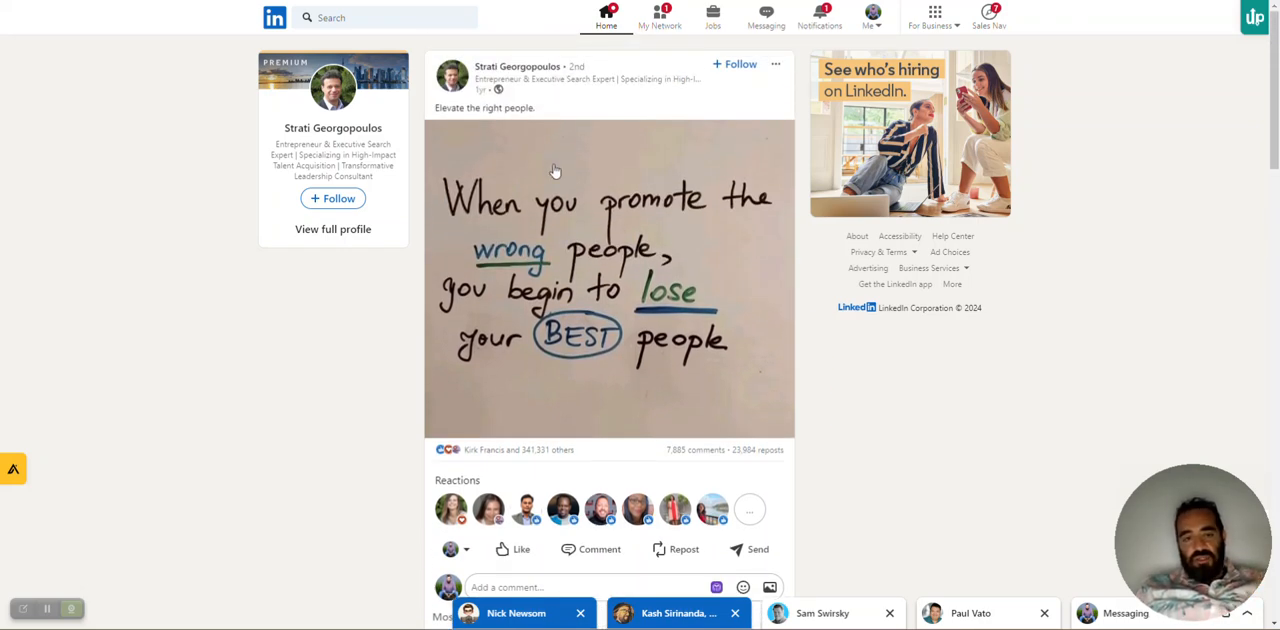
scroll(733, 290, down, 3)
scroll(733, 290, down, 3)
scroll(733, 290, down, 2)
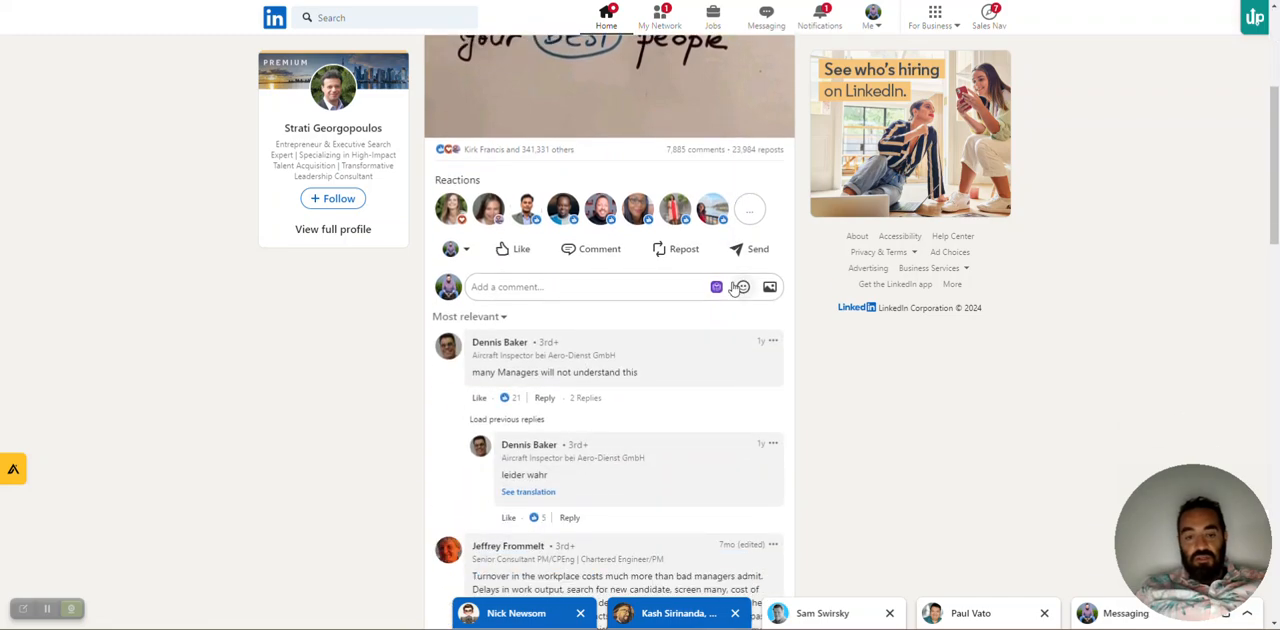
scroll(733, 290, down, 2)
scroll(733, 290, down, 3)
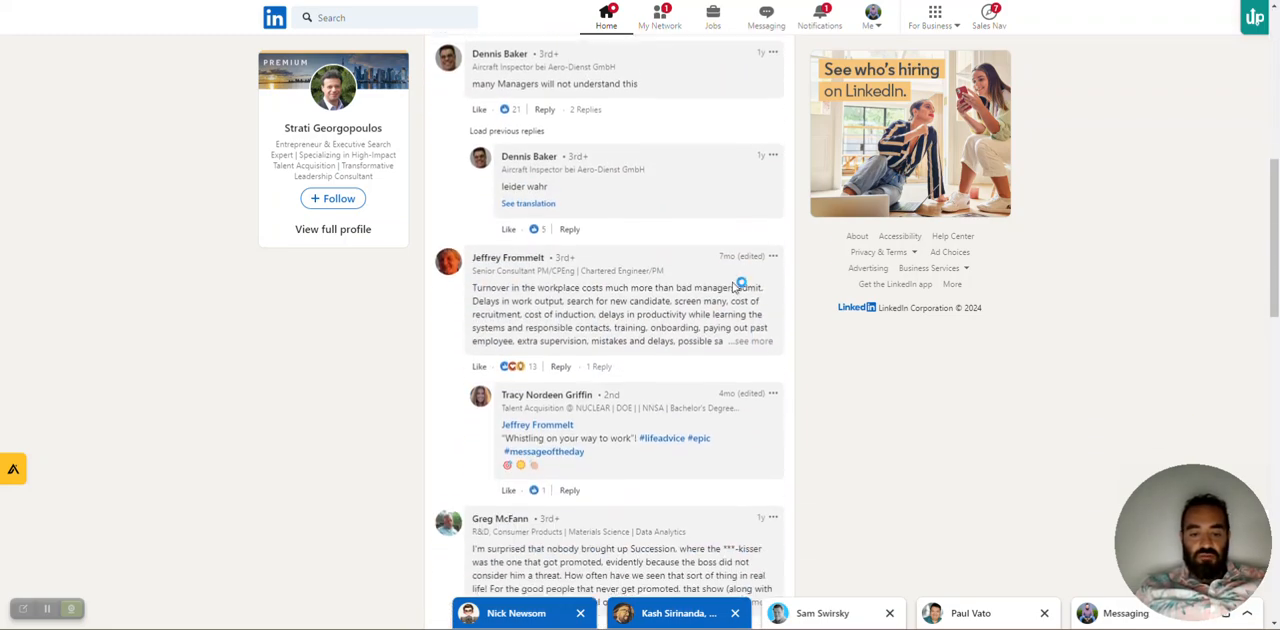
scroll(733, 290, down, 2)
scroll(733, 286, down, 2)
scroll(733, 286, up, 4)
scroll(733, 286, up, 6)
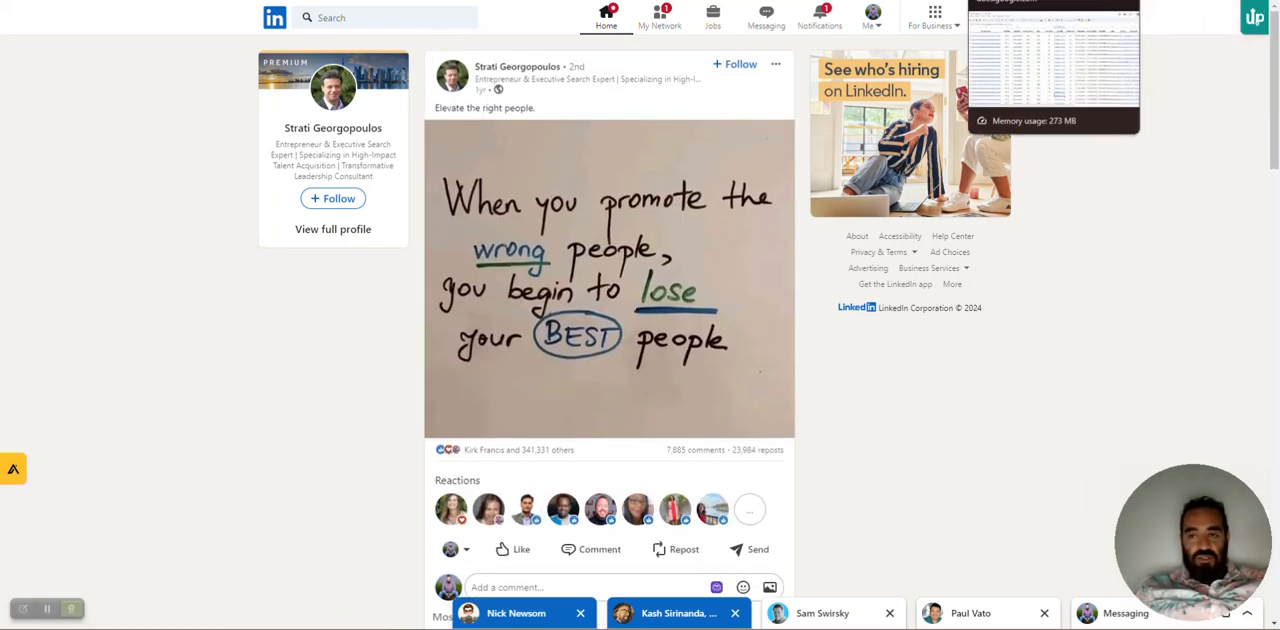
- Return to the scraper sheet and navigate to Strati's first Post Text cell, U102
click(1050, 2)
key(Right)
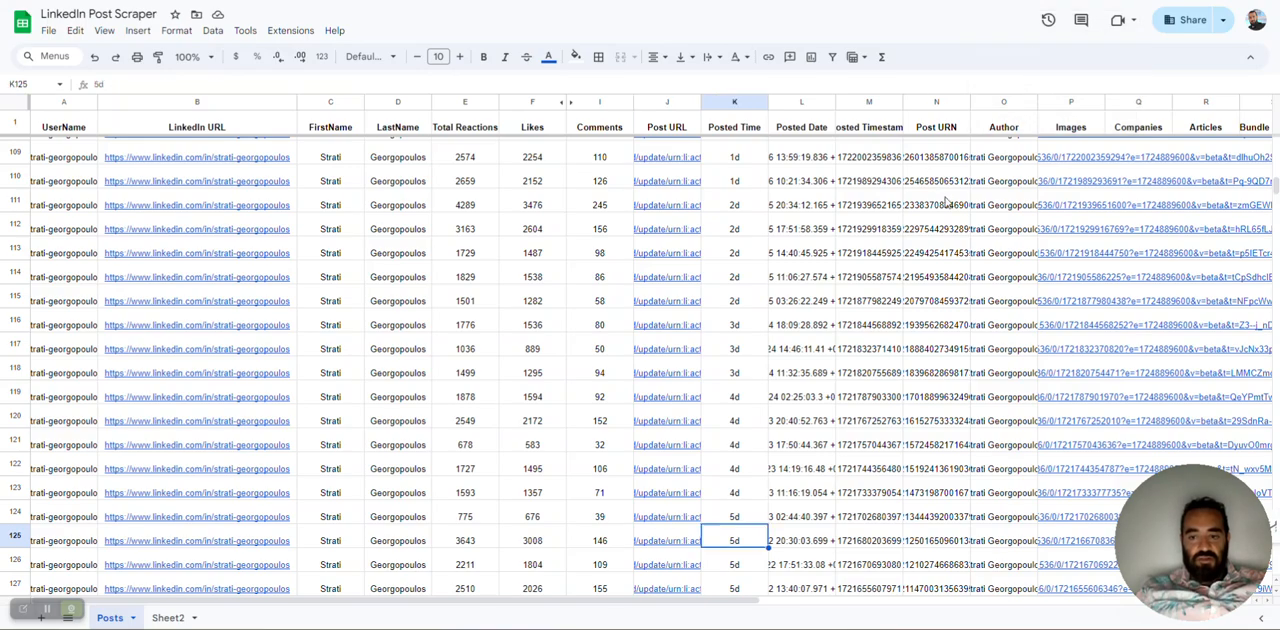
key(Right)
key(Right)
key(Right)
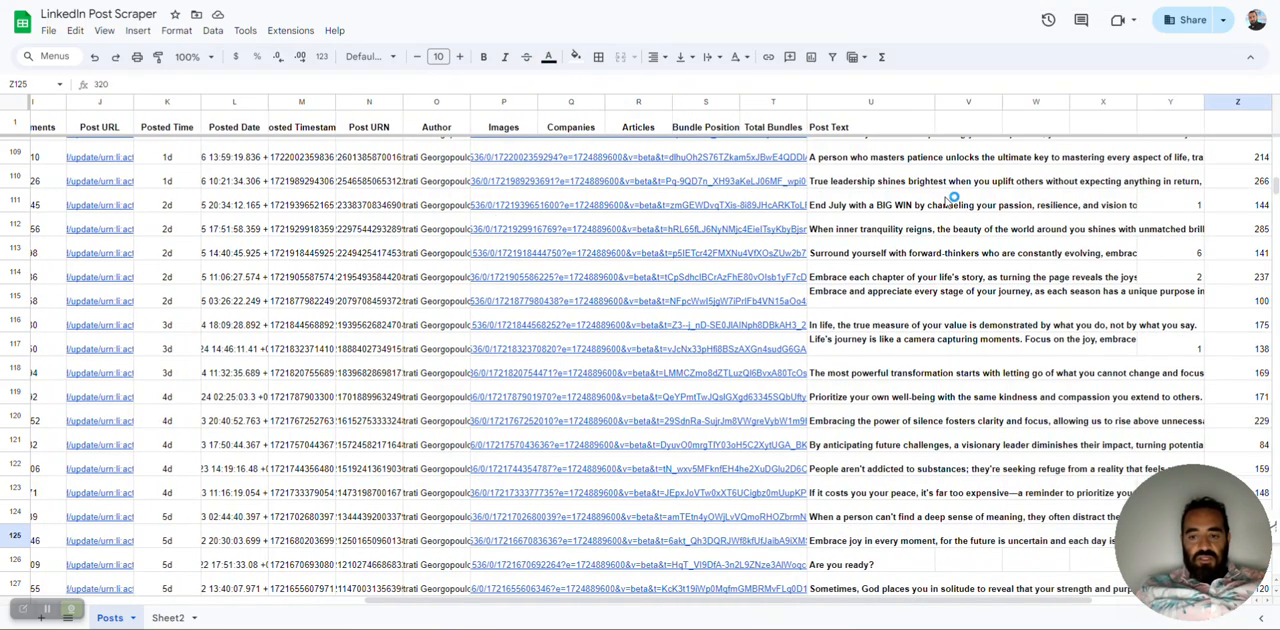
key(Right)
key(Right)
key(Right)
key(Left)
key(Up)
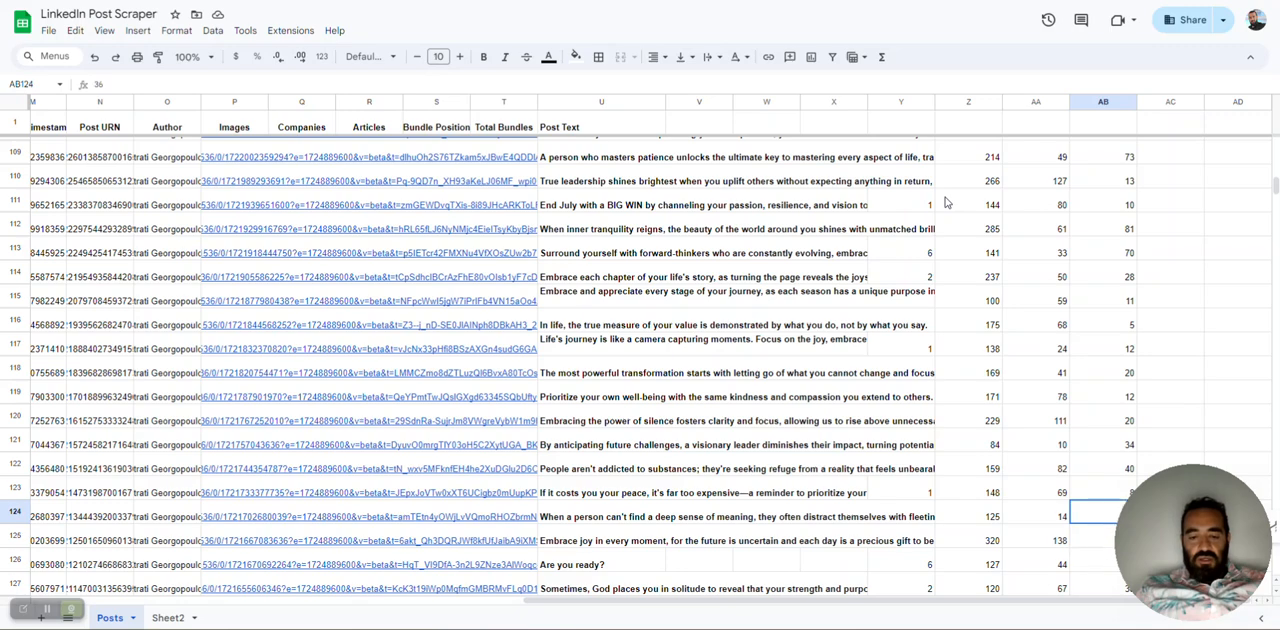
key(Up)
key(Left)
key(Up)
key(Up)
key(Up)
key(Left)
key(Left)
key(Up)
key(Up)
key(Up)
key(Up)
key(Up)
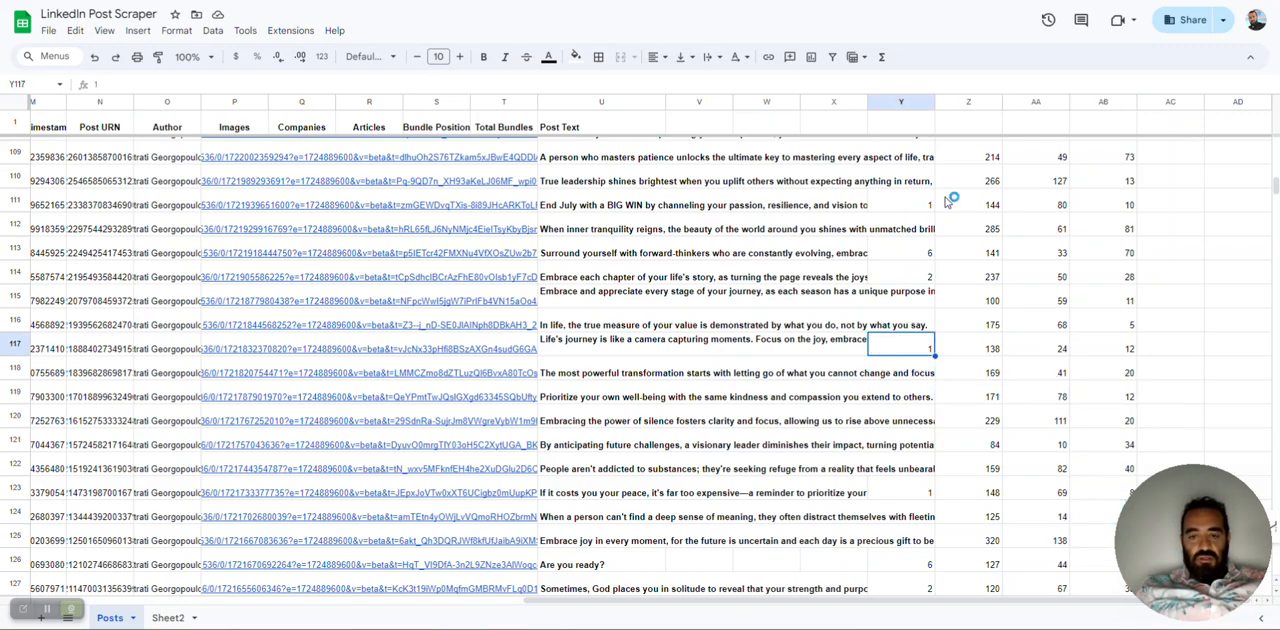
key(Up)
key(Up)
key(Up)
key(Left)
key(Left)
key(Left)
key(Left)
key(Left)
key(Up)
key(Up)
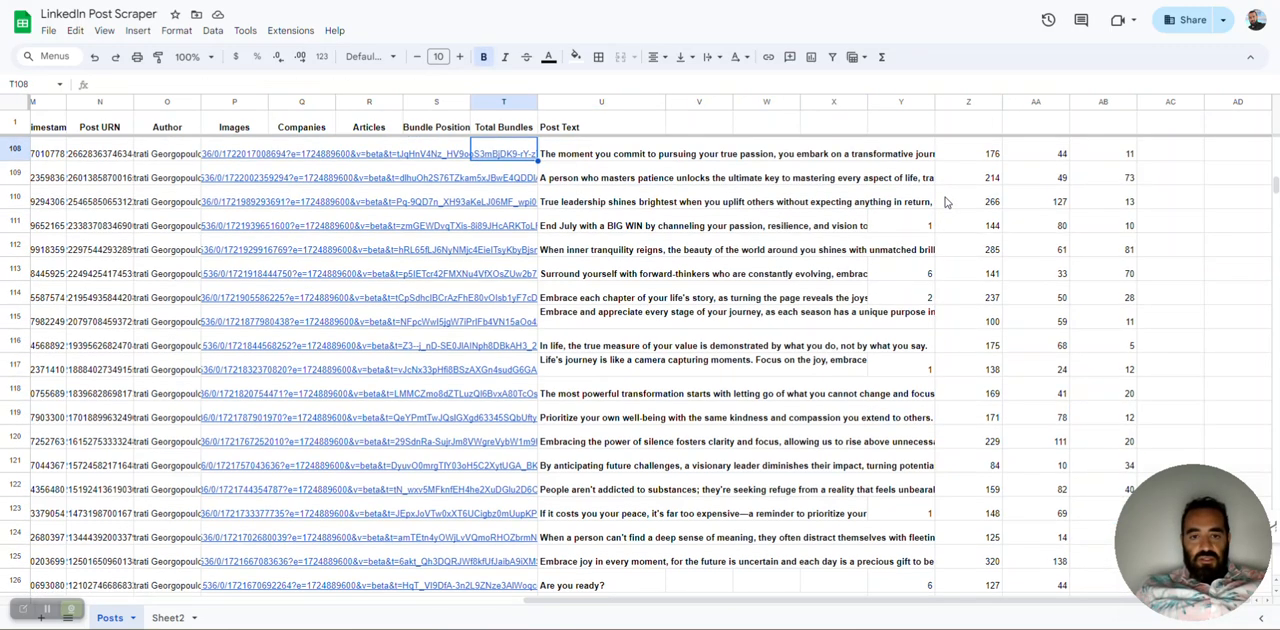
key(Up)
key(Up)
key(Up)
key(Up)
key(Up)
key(Up)
key(Up)
key(Up)
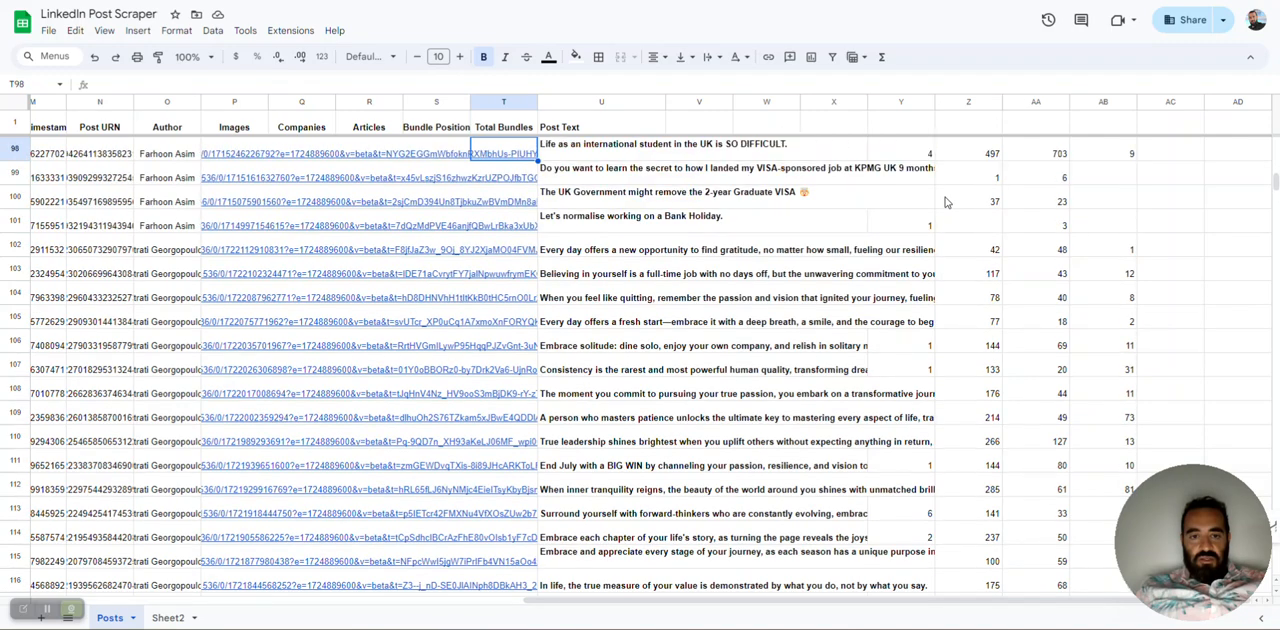
key(Up)
key(Up)
key(Down)
key(Down)
key(Down)
key(Down)
key(Down)
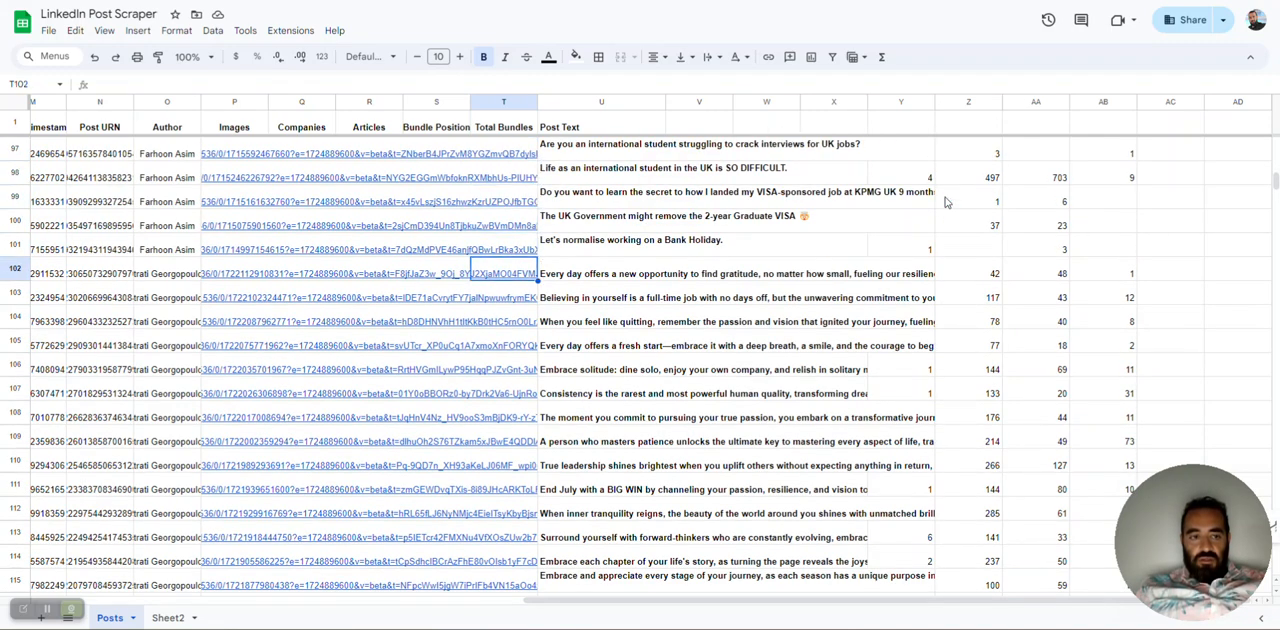
key(Right)
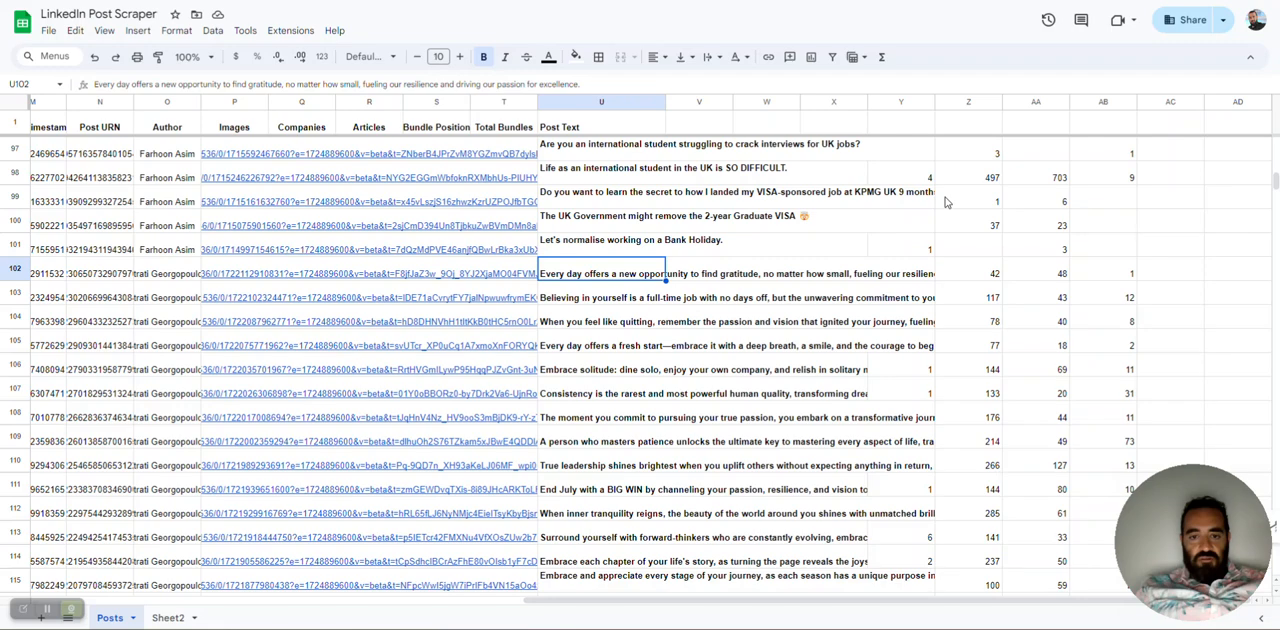
- Select the Post Text cells U102–U151, copy them and open a new browser tab
key(shift+Down)
key(shift+Down)
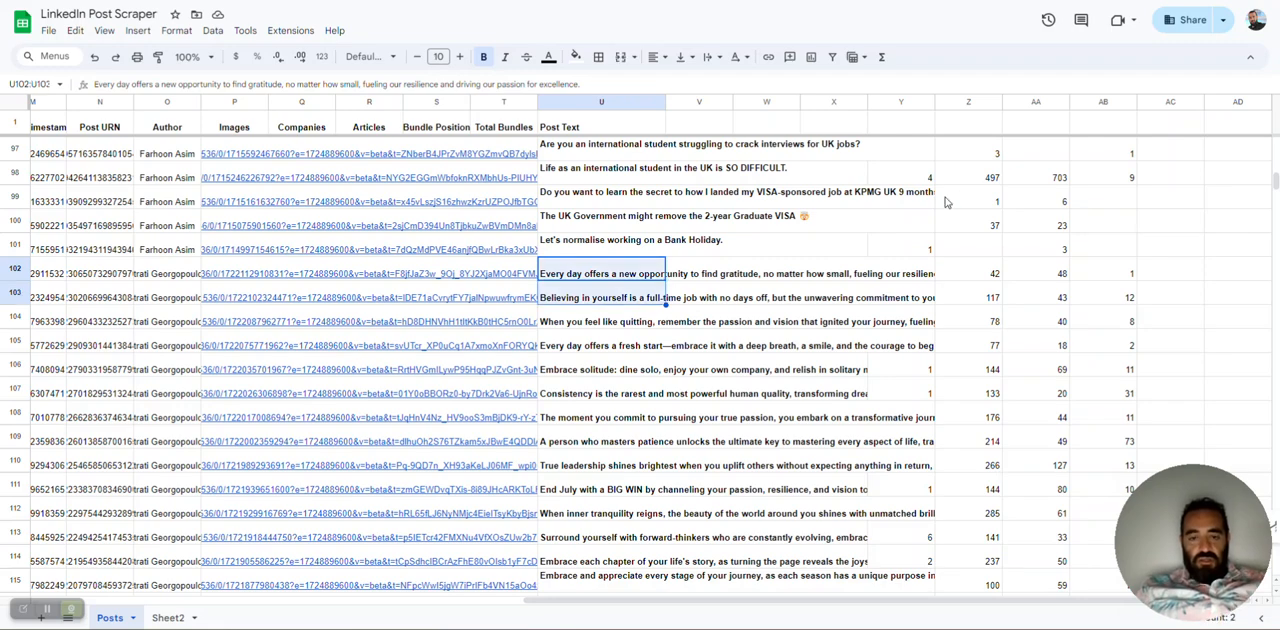
key(shift+Down)
key(shift+Down)
key(shift+Down)
key(shift+Down)
key(shift+Down)
key(shift+Down)
key(shift+Down)
key(shift+Down)
key(shift+Down)
key(shift+Down)
key(shift+Down)
key(shift+Down)
key(shift+Down)
key(shift+Down)
key(shift+Down)
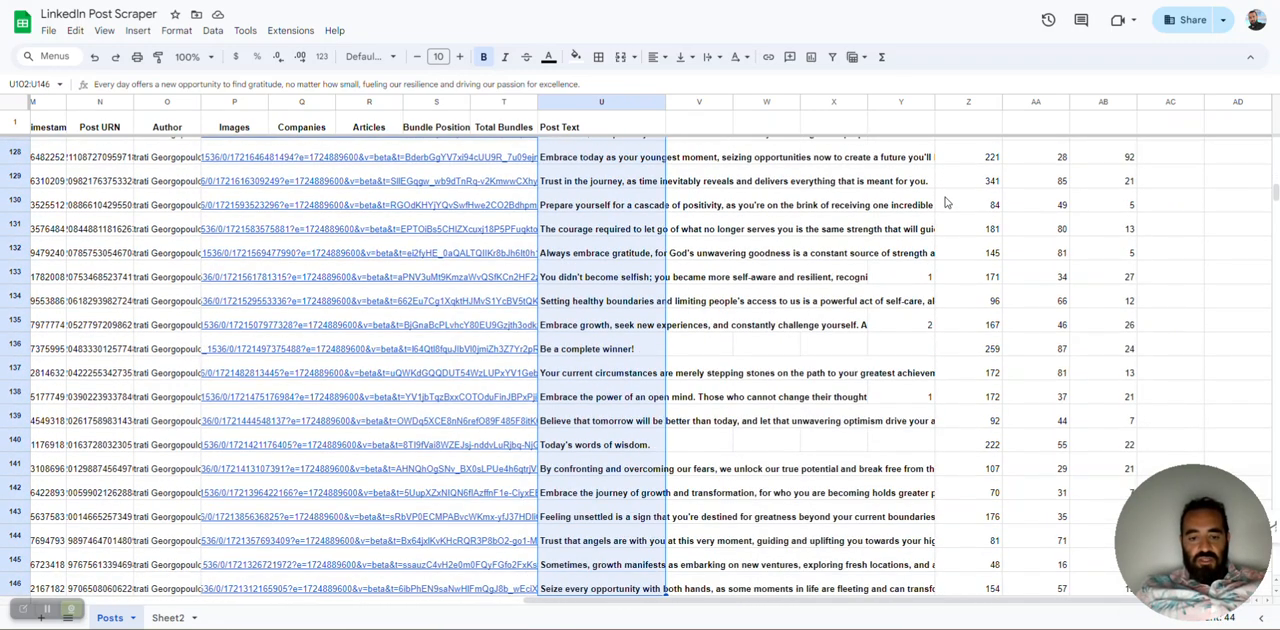
key(shift+Down)
key(shift+Down)
key(shift+Down)
key(shift+Down)
key(shift+Down)
key(shift+Down)
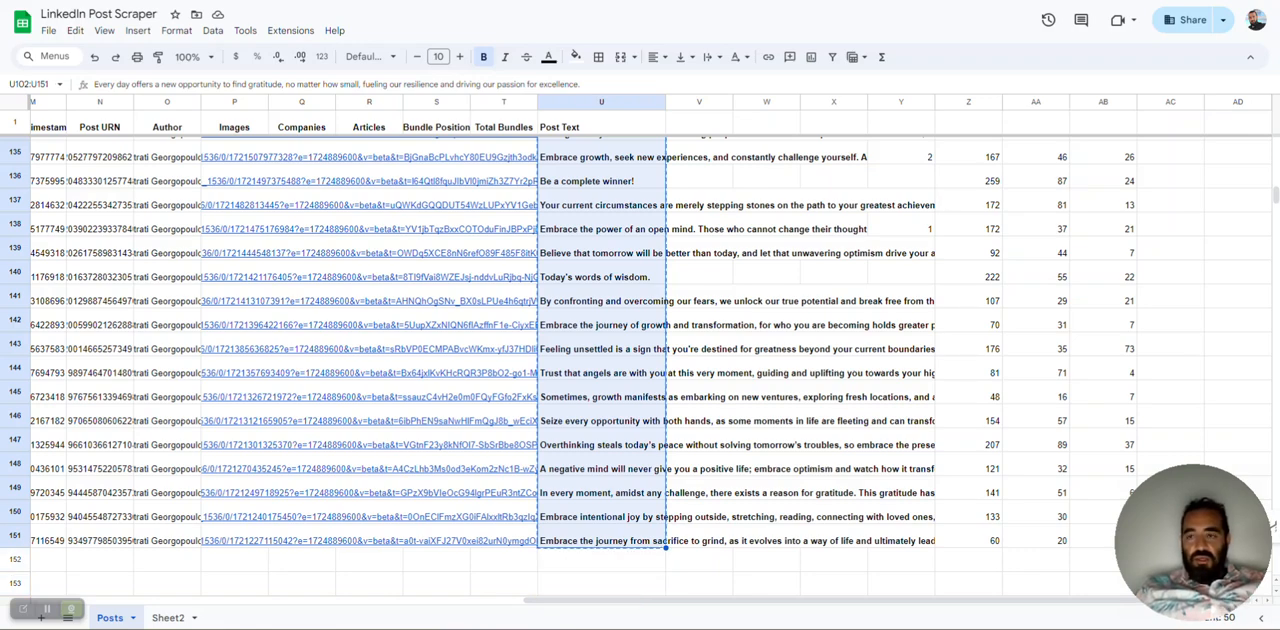
key(ctrl+t)
text(cla)
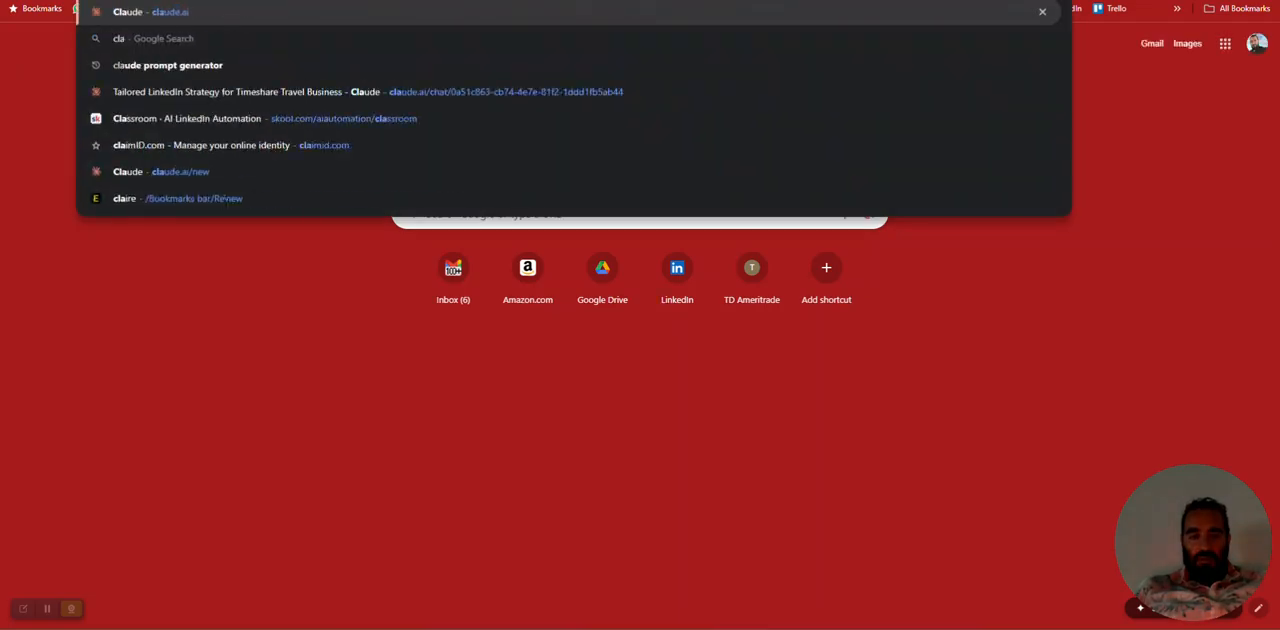
text(ude)
- Send Claude the virality-analysis prompt with the 50 copied LinkedIn posts pasted in as a file
key(Return)
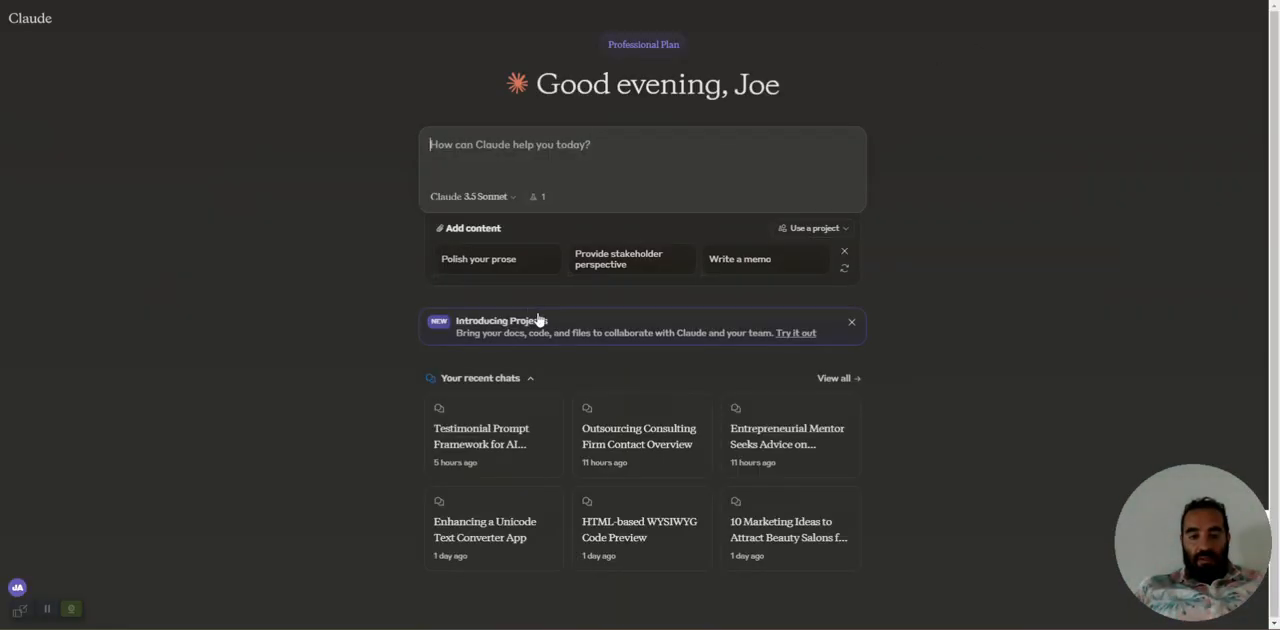
text(Anal)
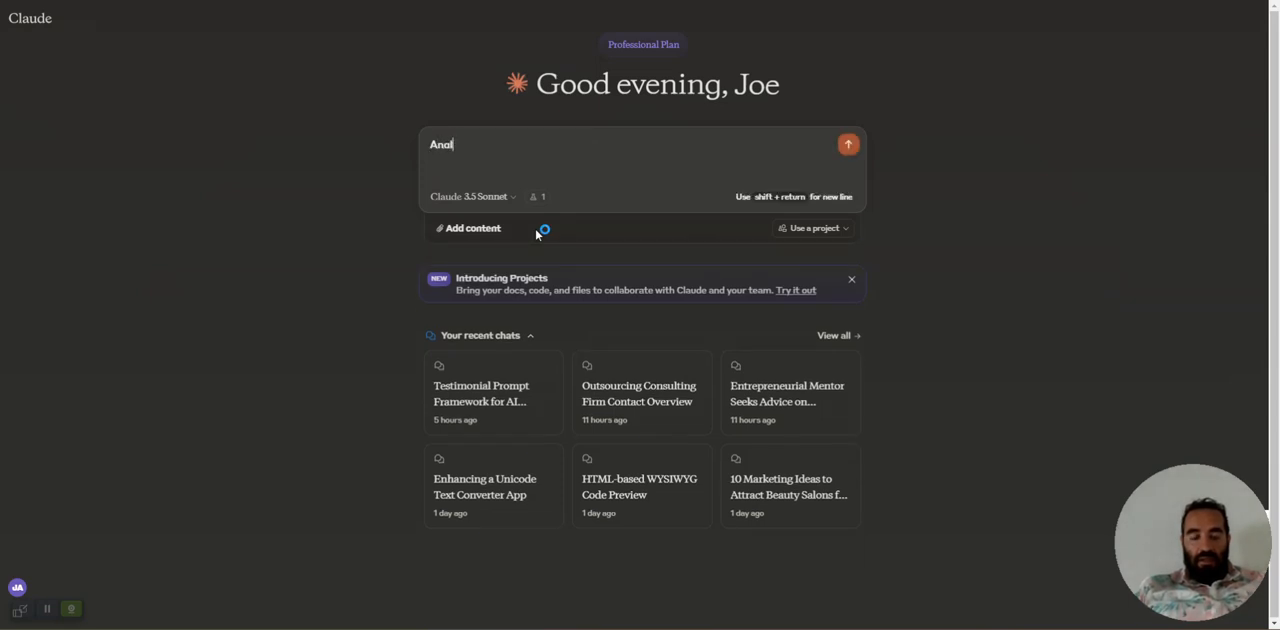
text(yze the)
text(se 50 p)
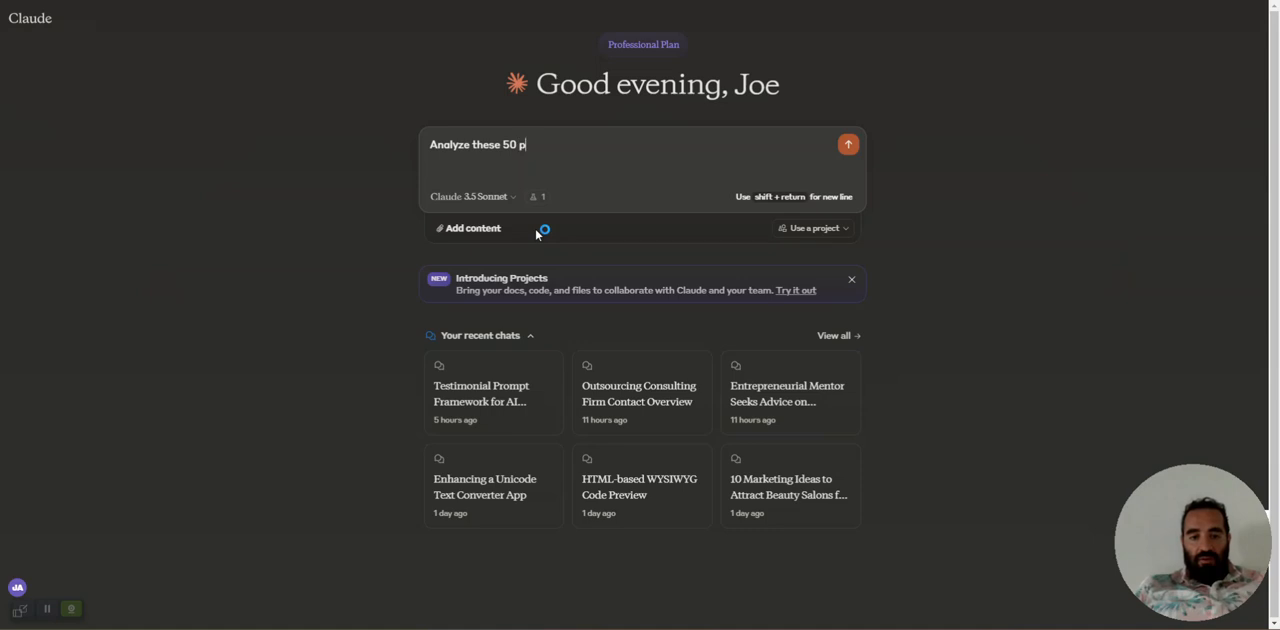
text(osts from a Linke)
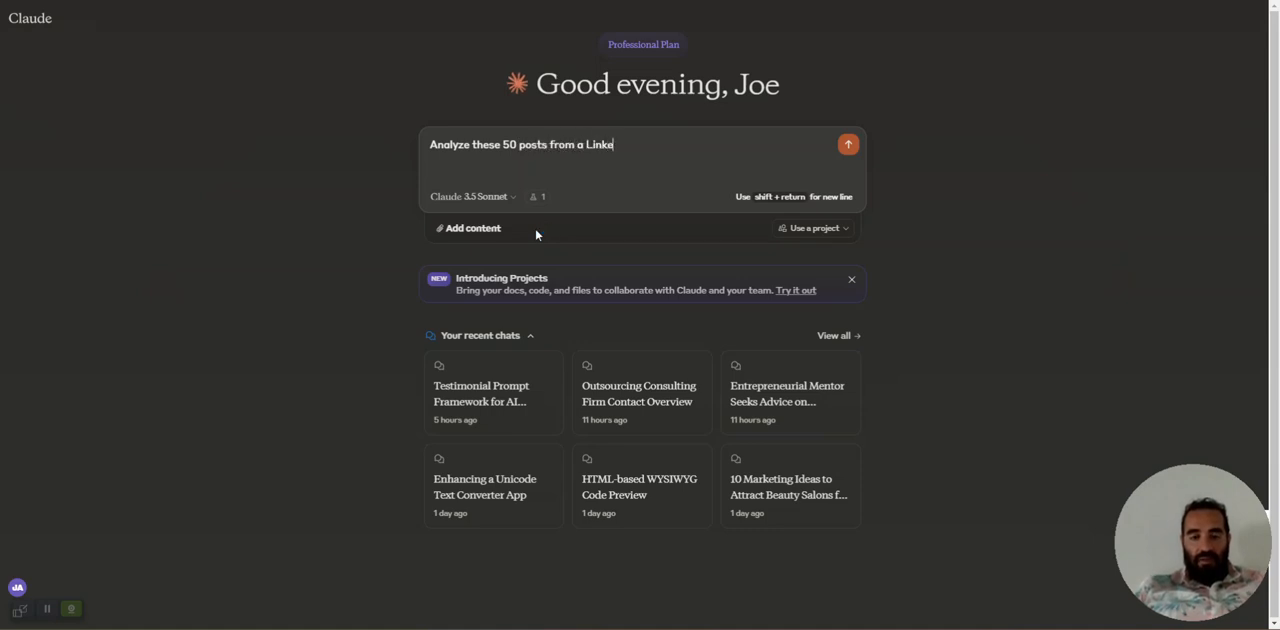
text(din influence)
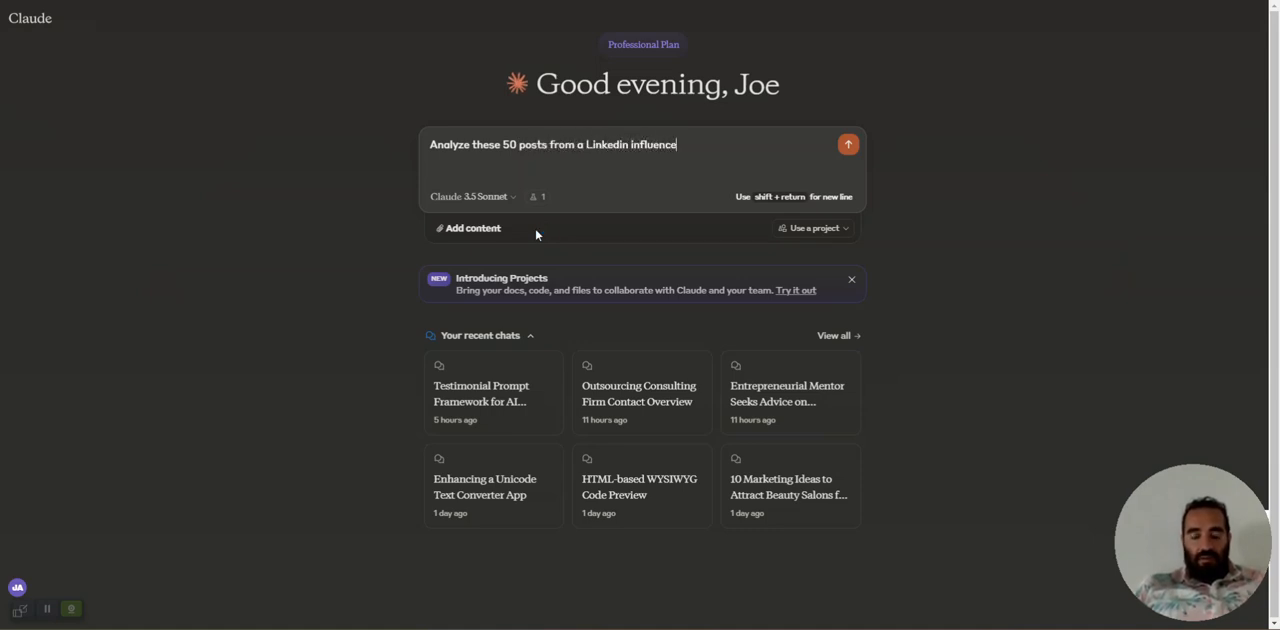
text(r and tell me what the)
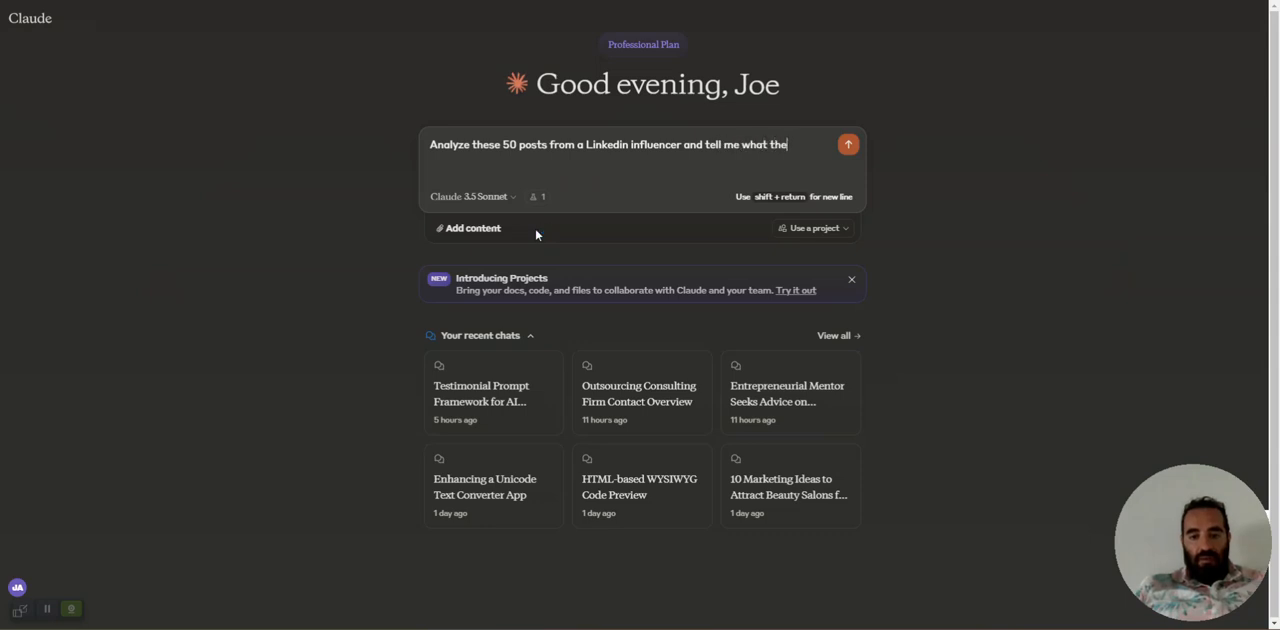
text(y have in commo)
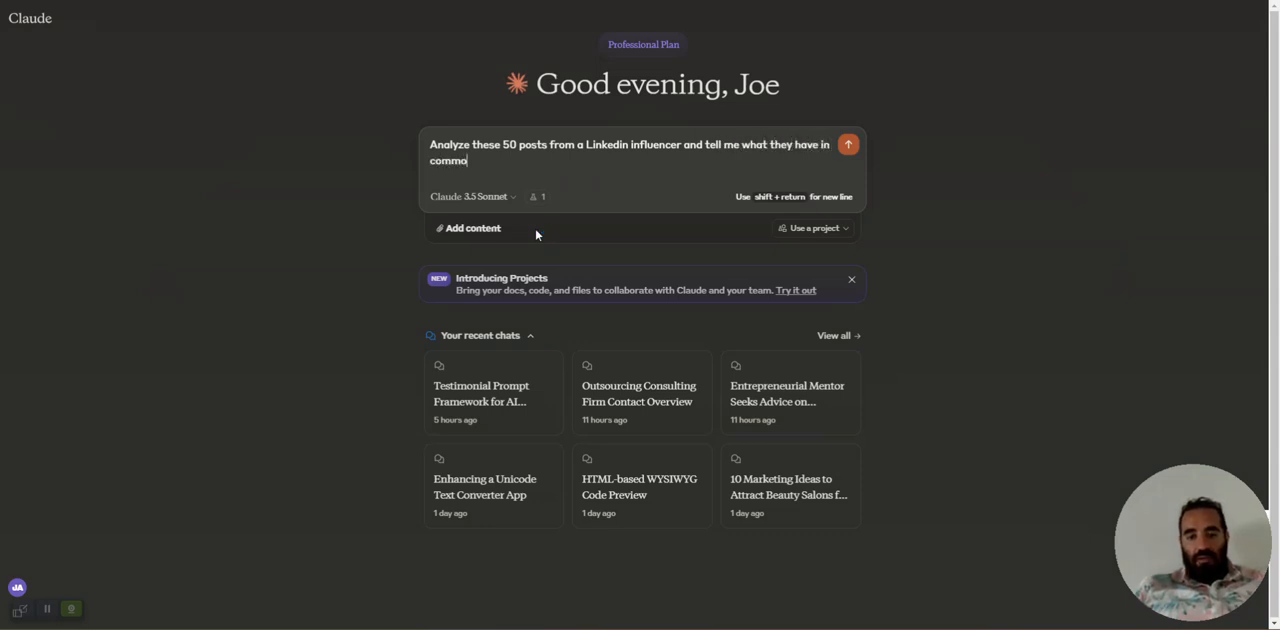
text(n that makes them g)
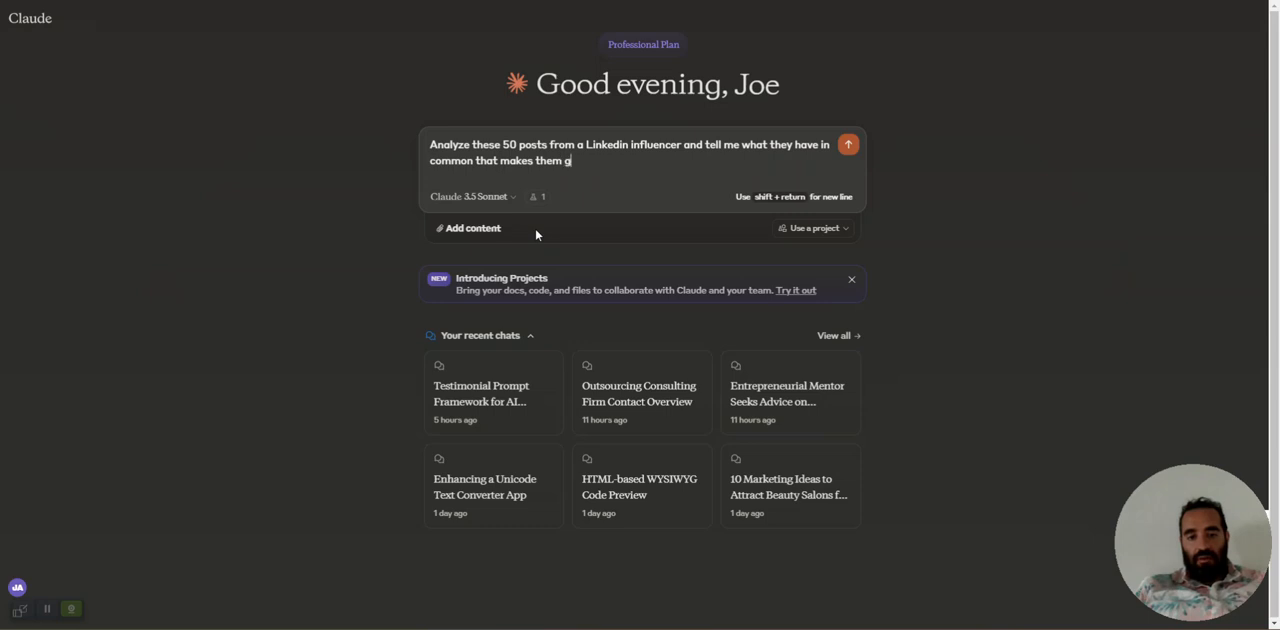
text(o vira)
text(l:)
key(ctrl+v)
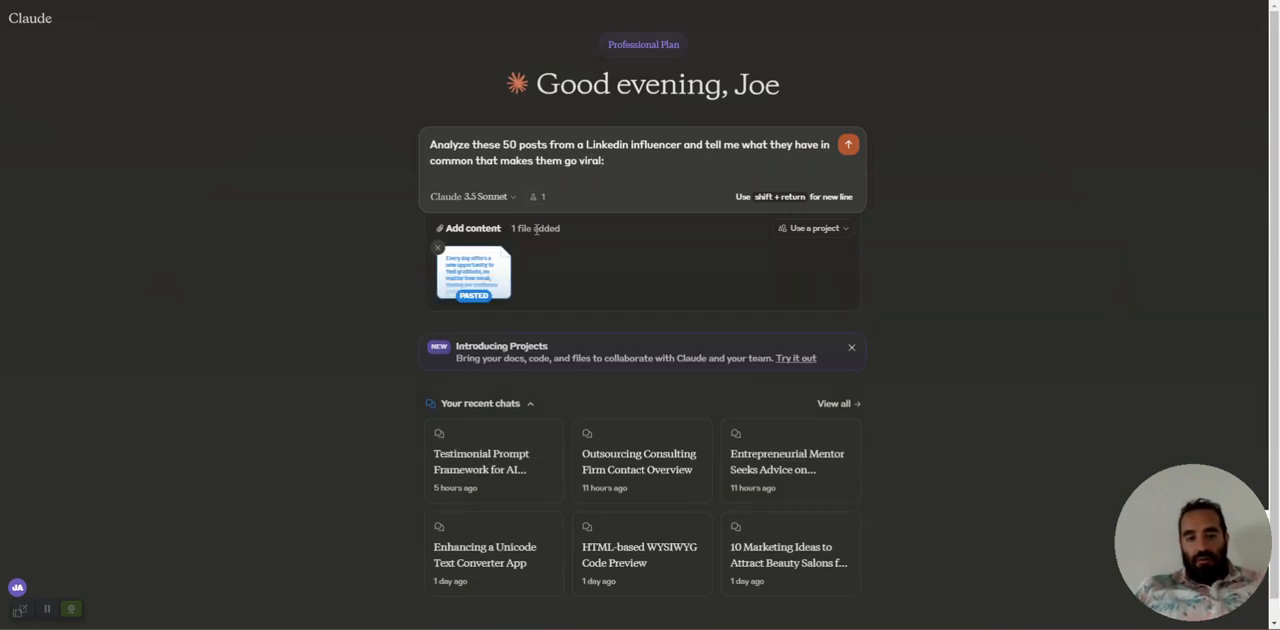
key(Return)
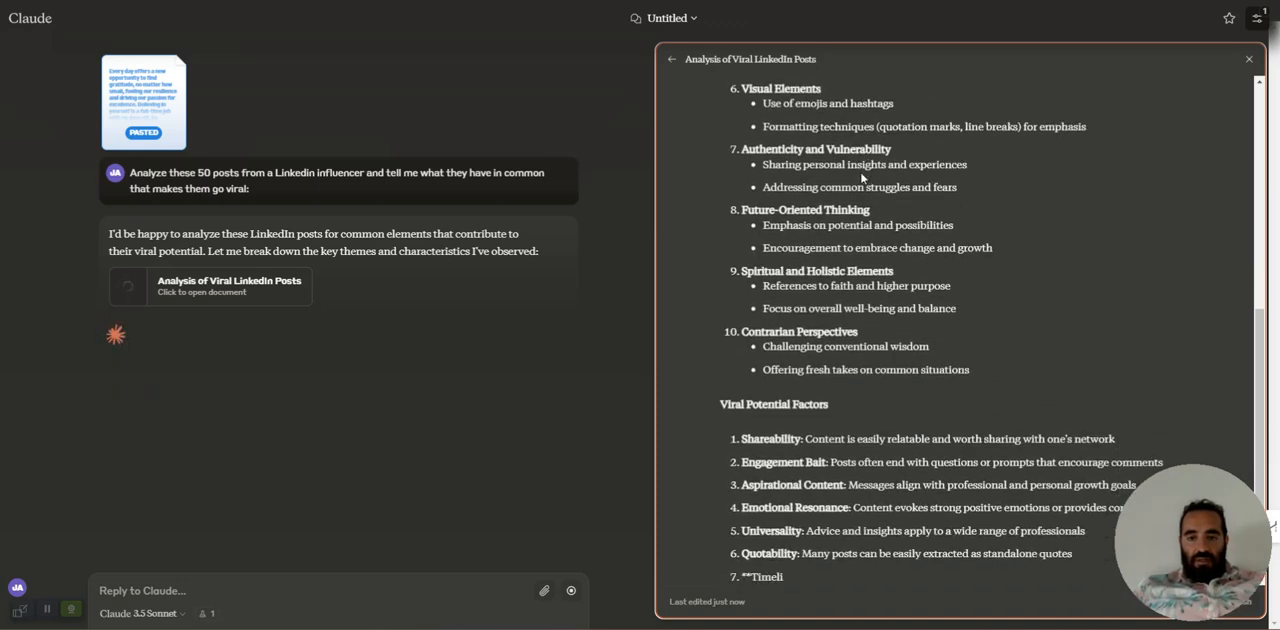
scroll(861, 172, up, 2)
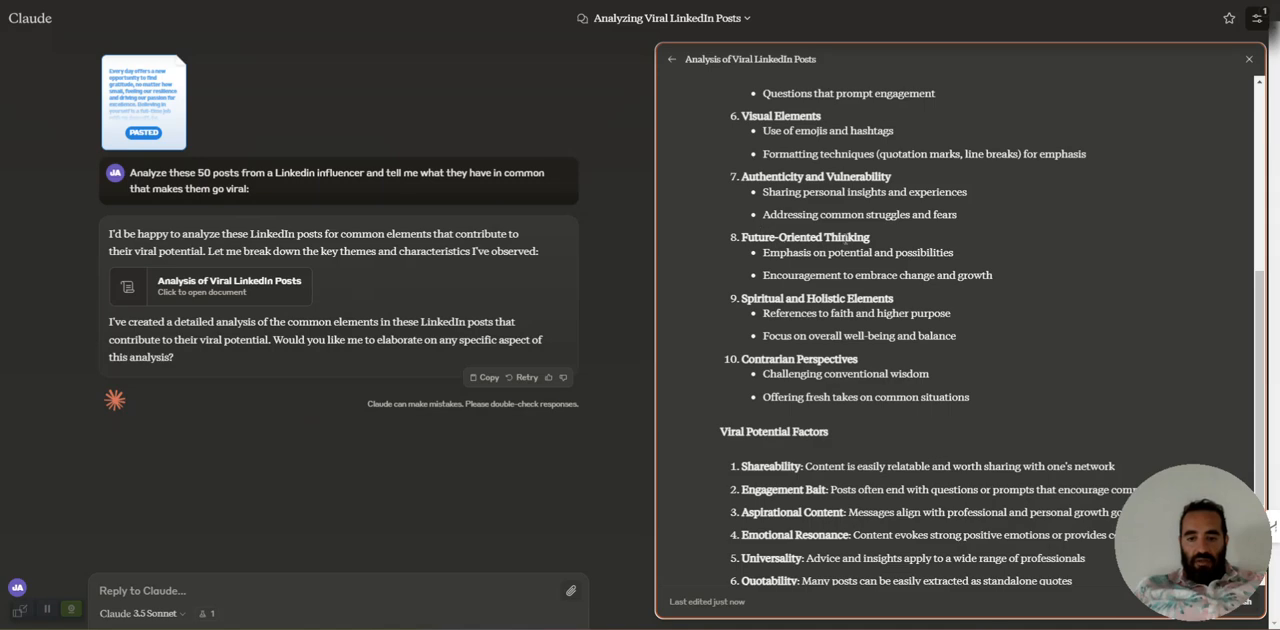
scroll(843, 310, down, 2)
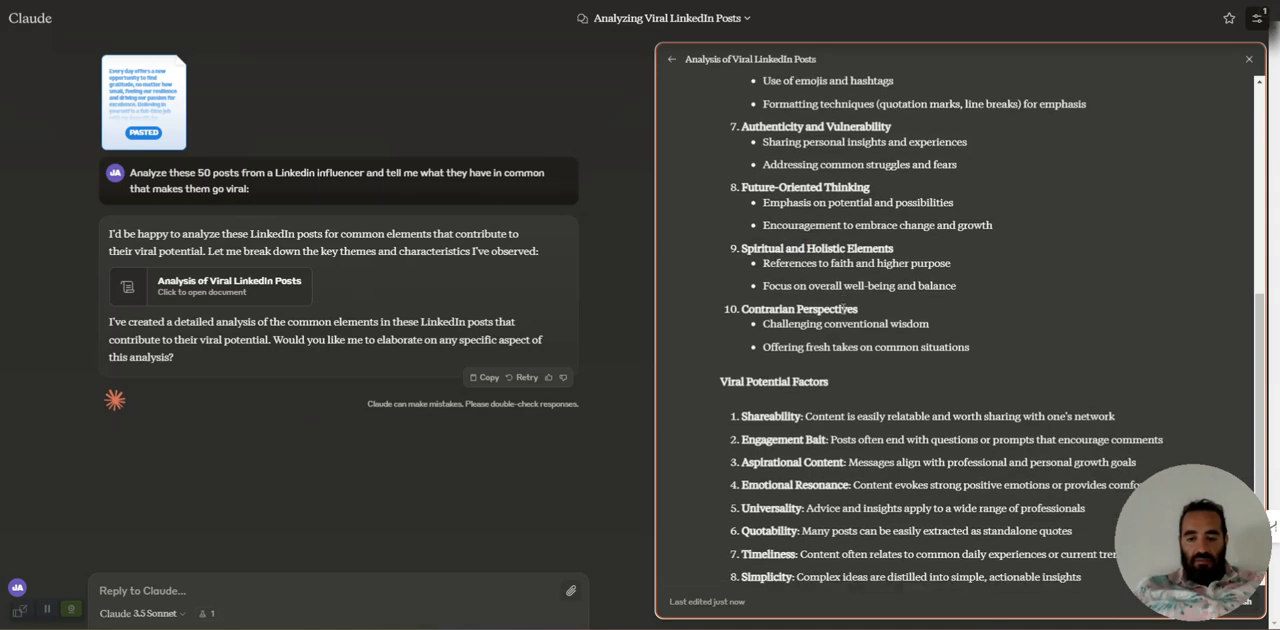
scroll(843, 310, down, 2)
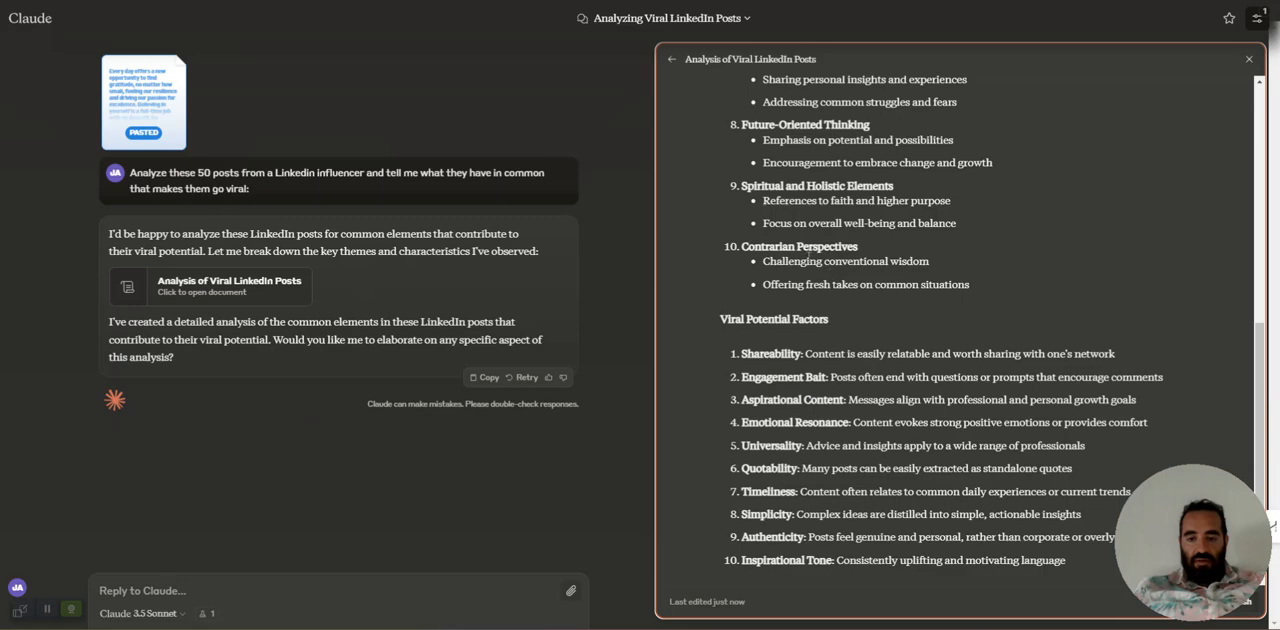
scroll(840, 265, down, 1)
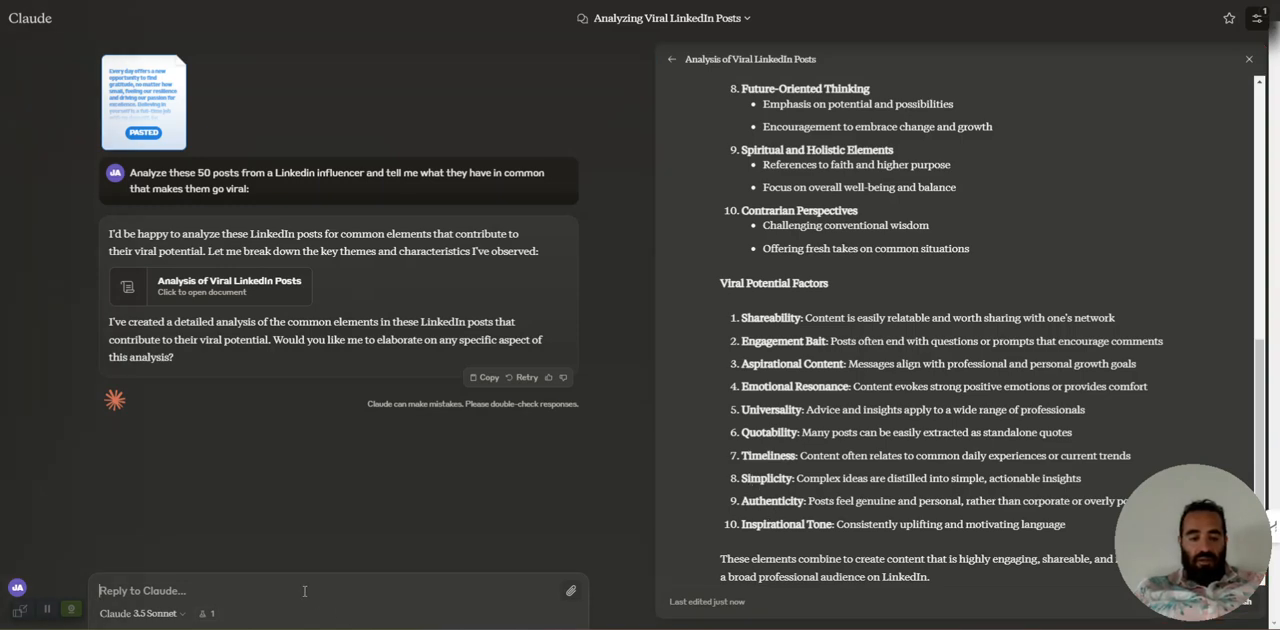
text(Can you create)
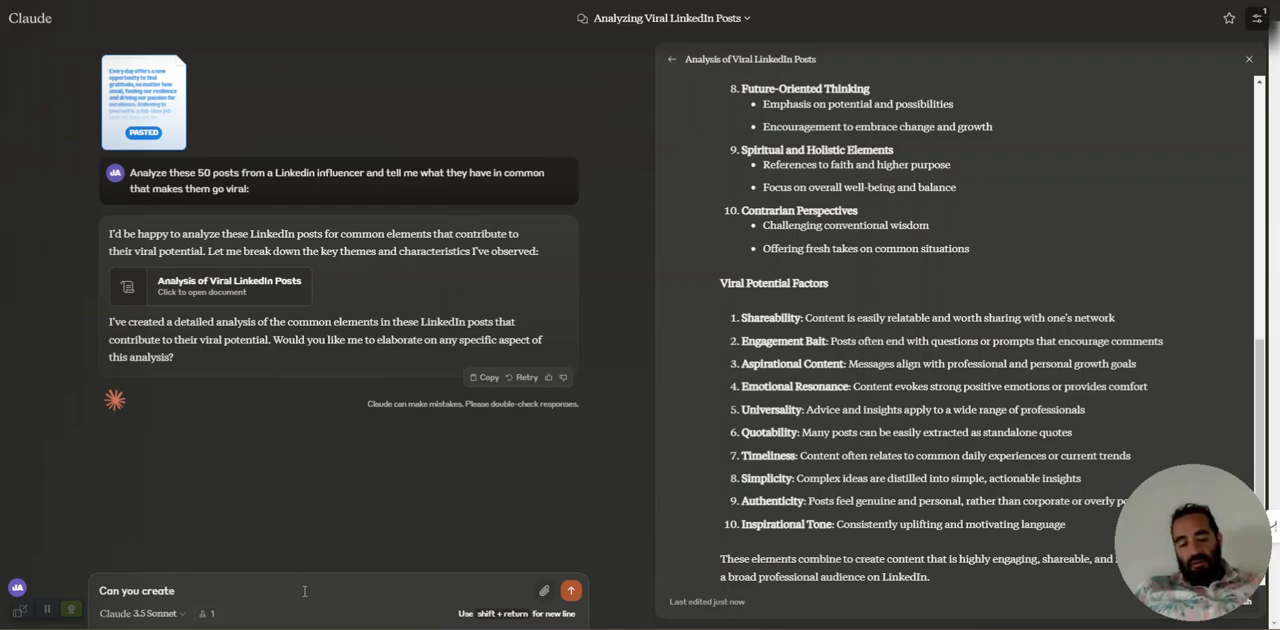
text( 10 posts th)
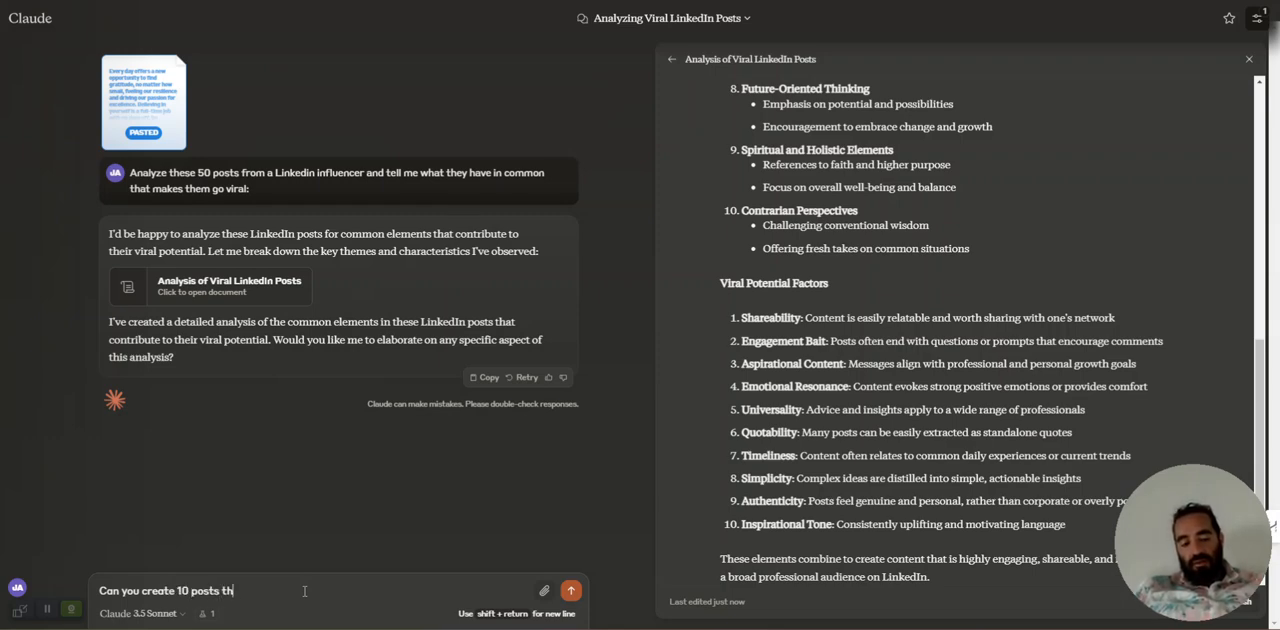
text(at have )
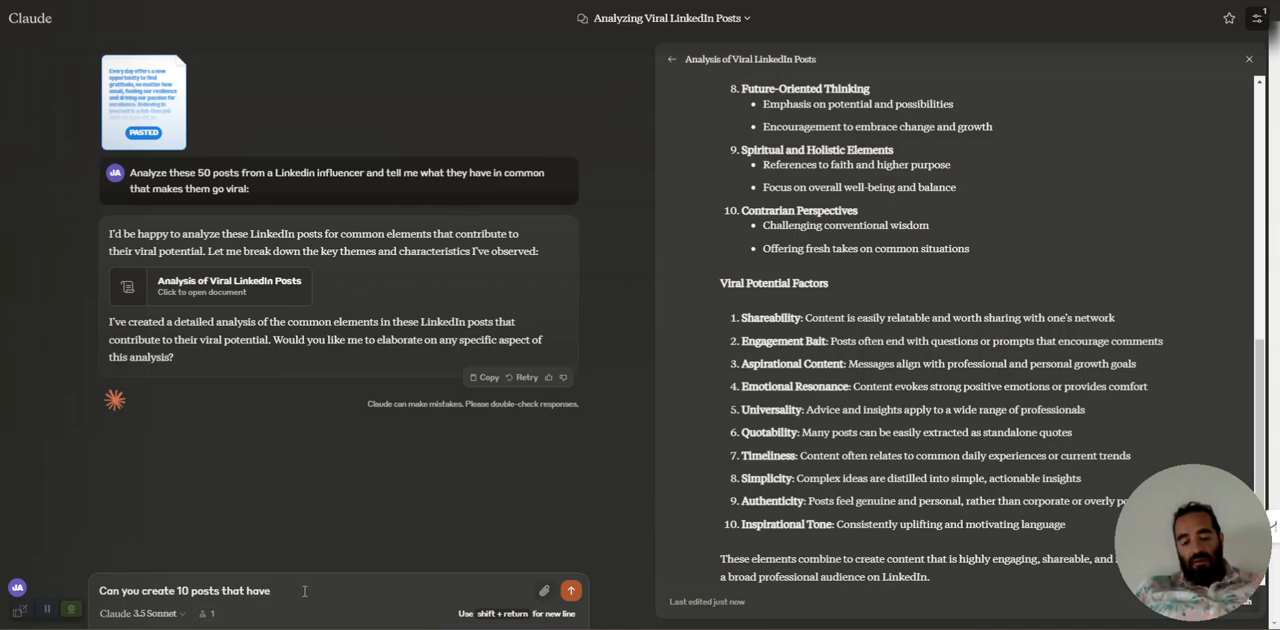
text(the same )
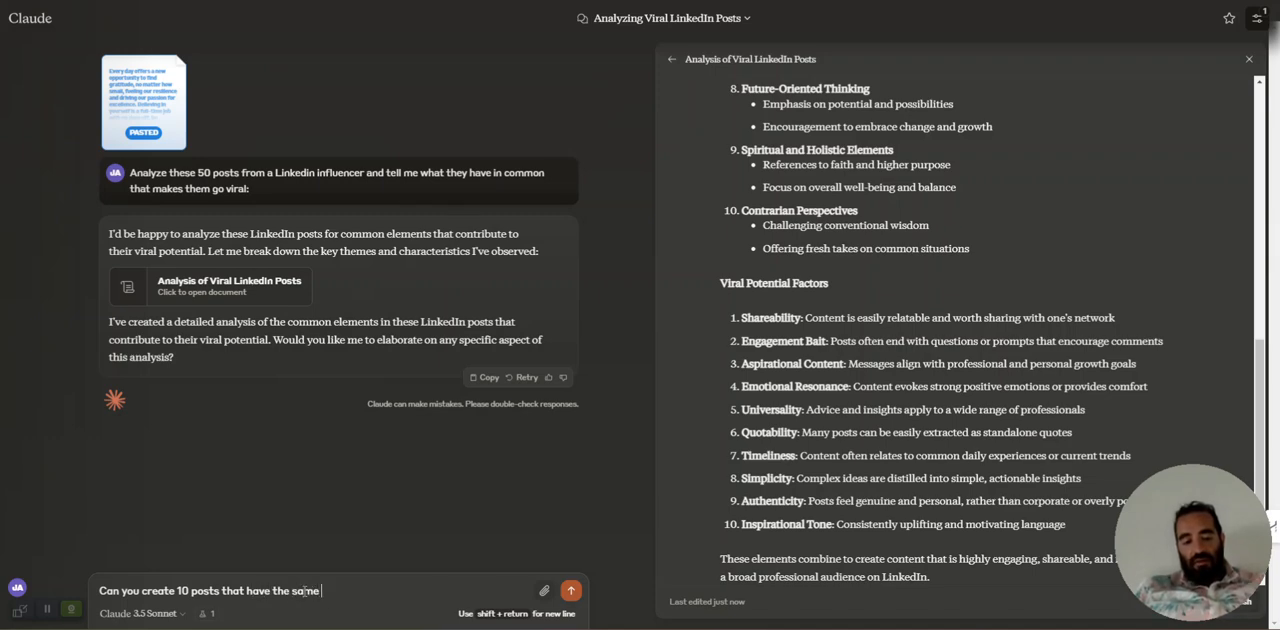
text(virality as the)
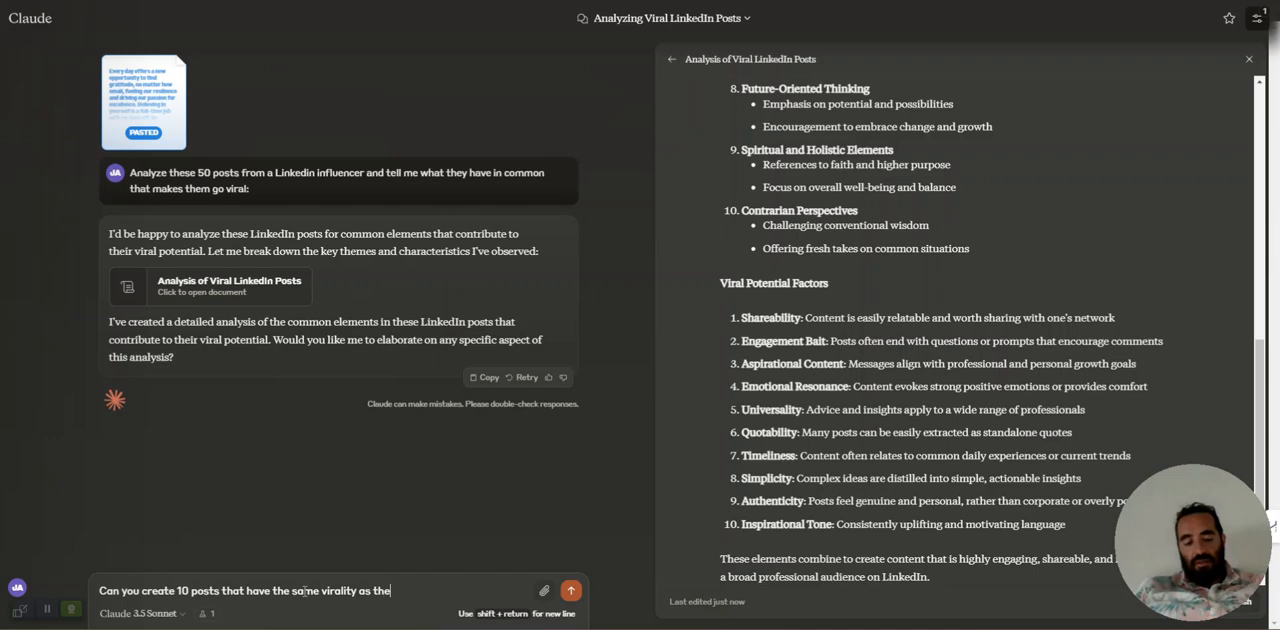
text(se posts and keep it short.)
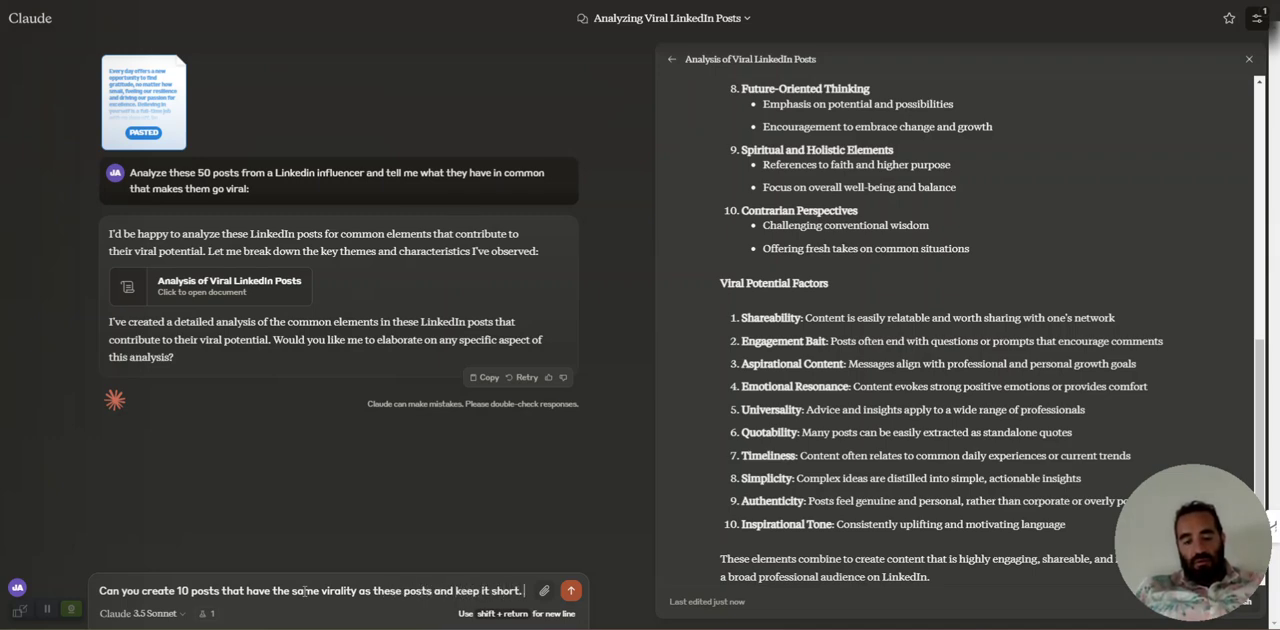
- Send the follow-up request for 10 short posts matching the analysed posts' virality
key(Return)
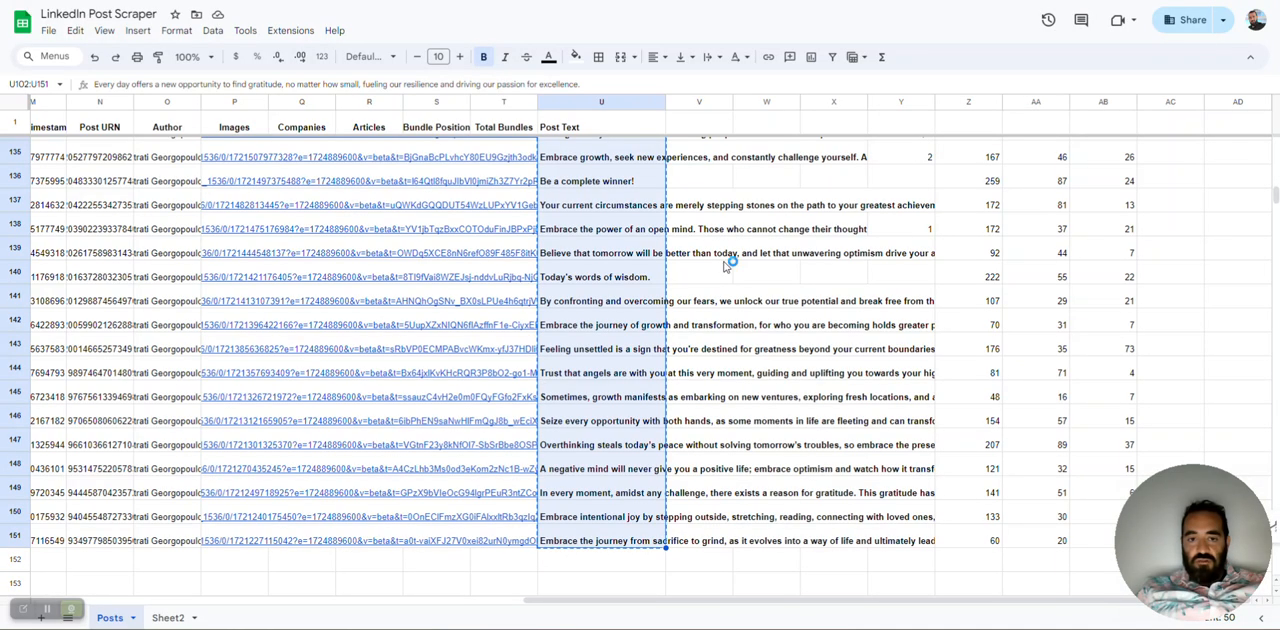
click(728, 265)
- Jump the sheet back to column A and bring up the HTTP module's run output in Make.com
key(Home)
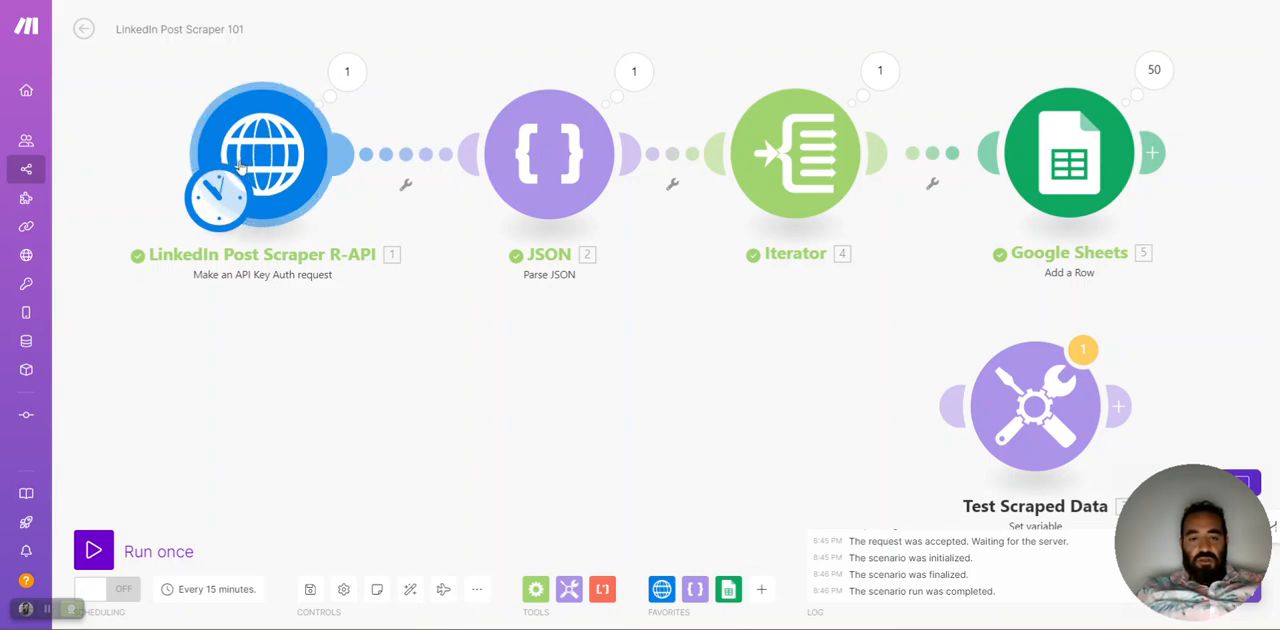
click(346, 72)
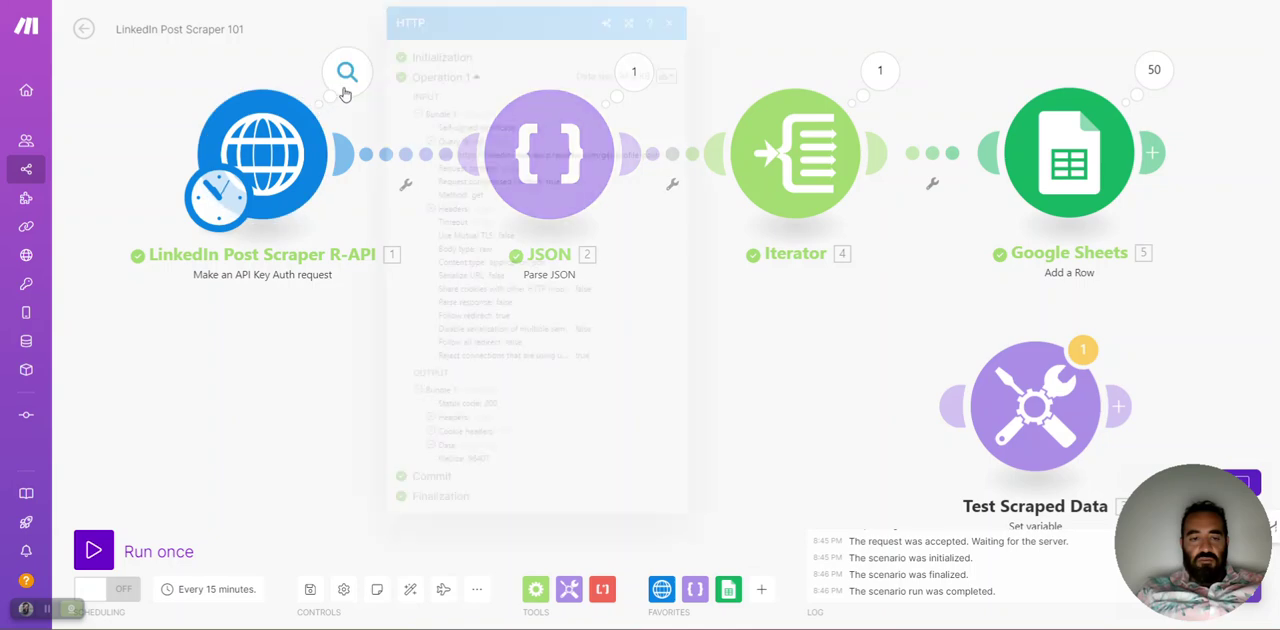
- Review the HTTP module's returned data and the JSON parser's parsed array with the first post's details
click(430, 445)
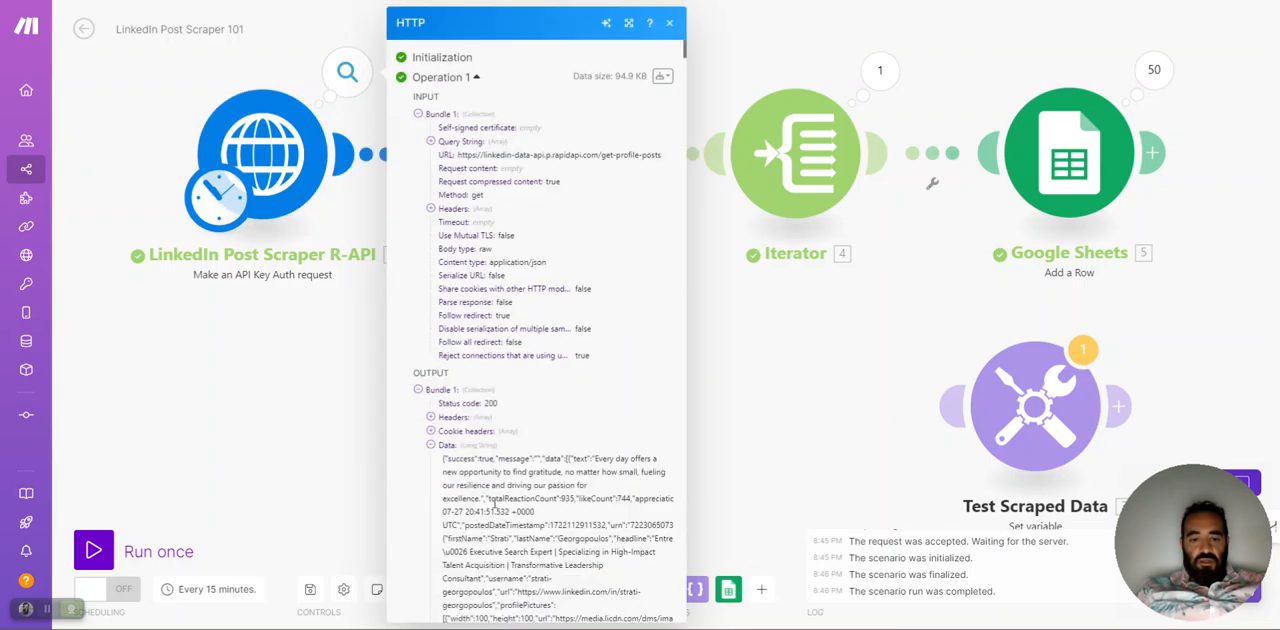
scroll(493, 504, down, 5)
scroll(493, 504, down, 5)
scroll(493, 504, down, 5)
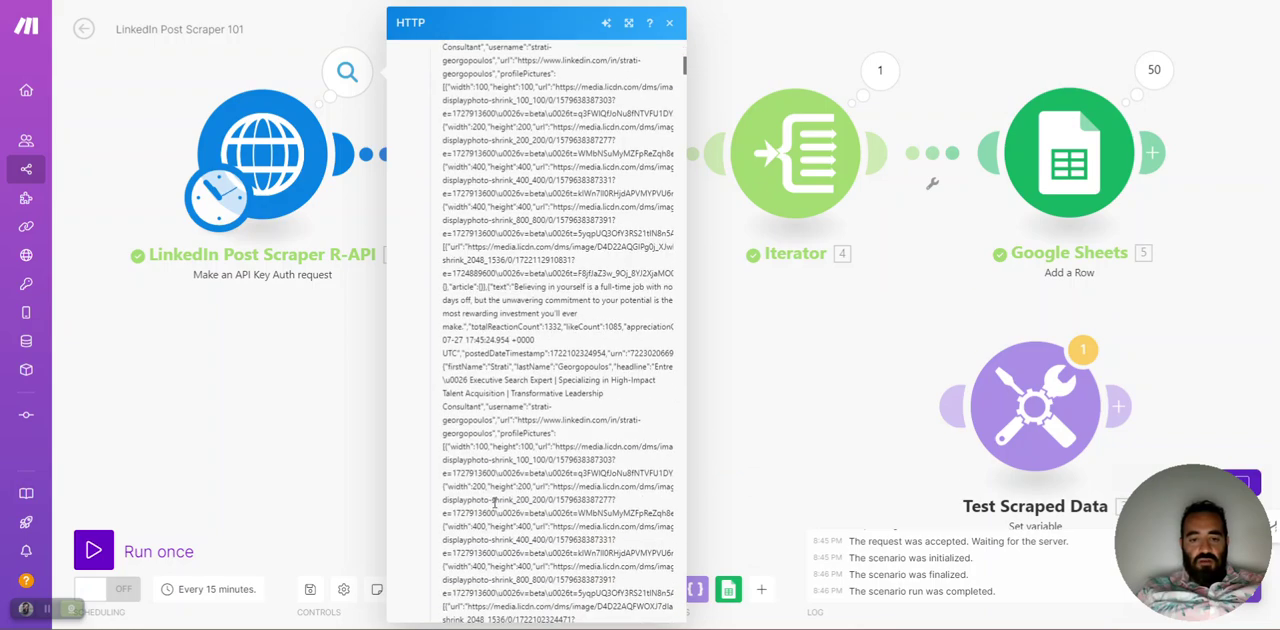
click(728, 454)
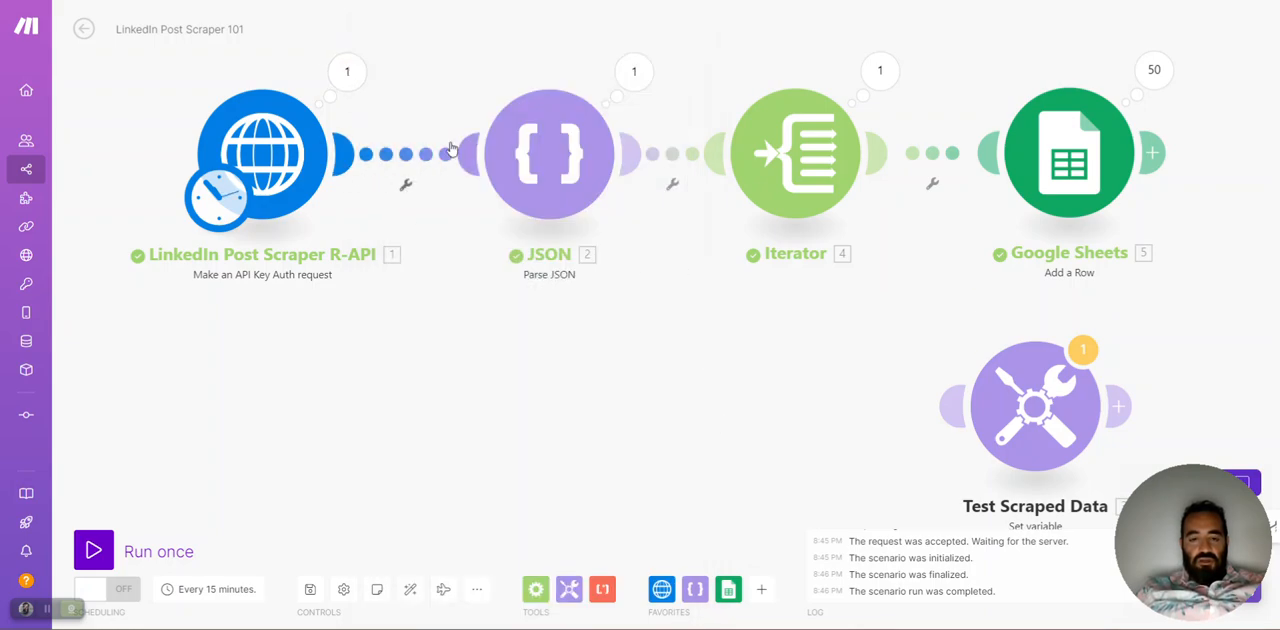
click(632, 74)
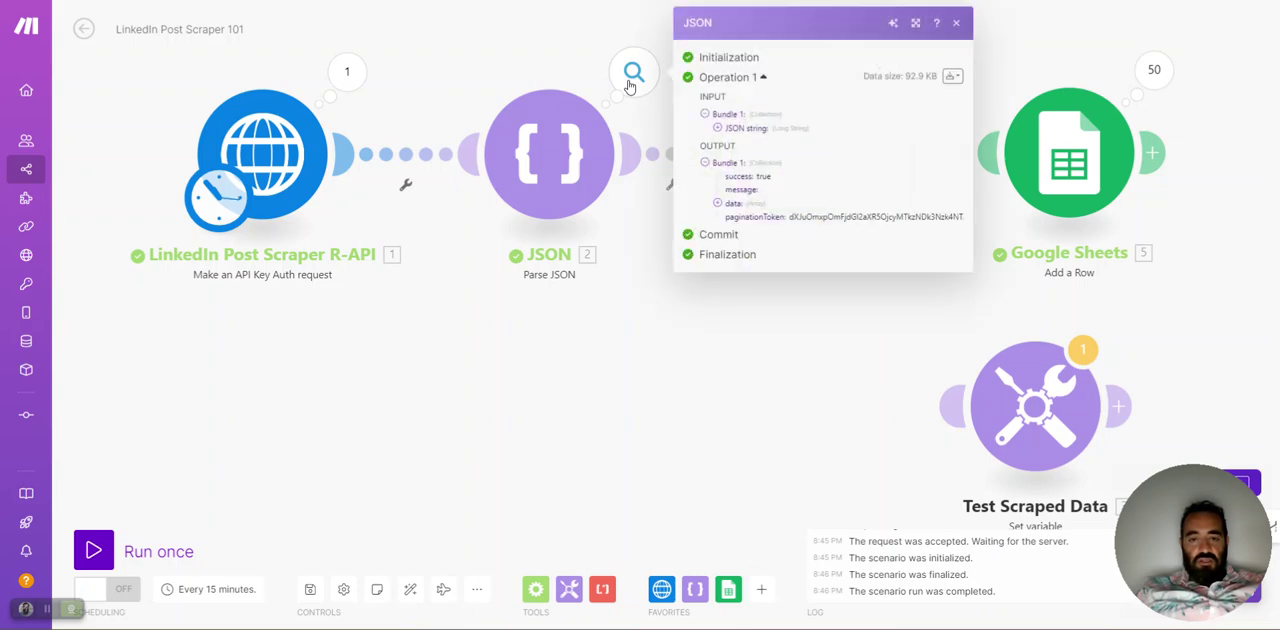
click(717, 205)
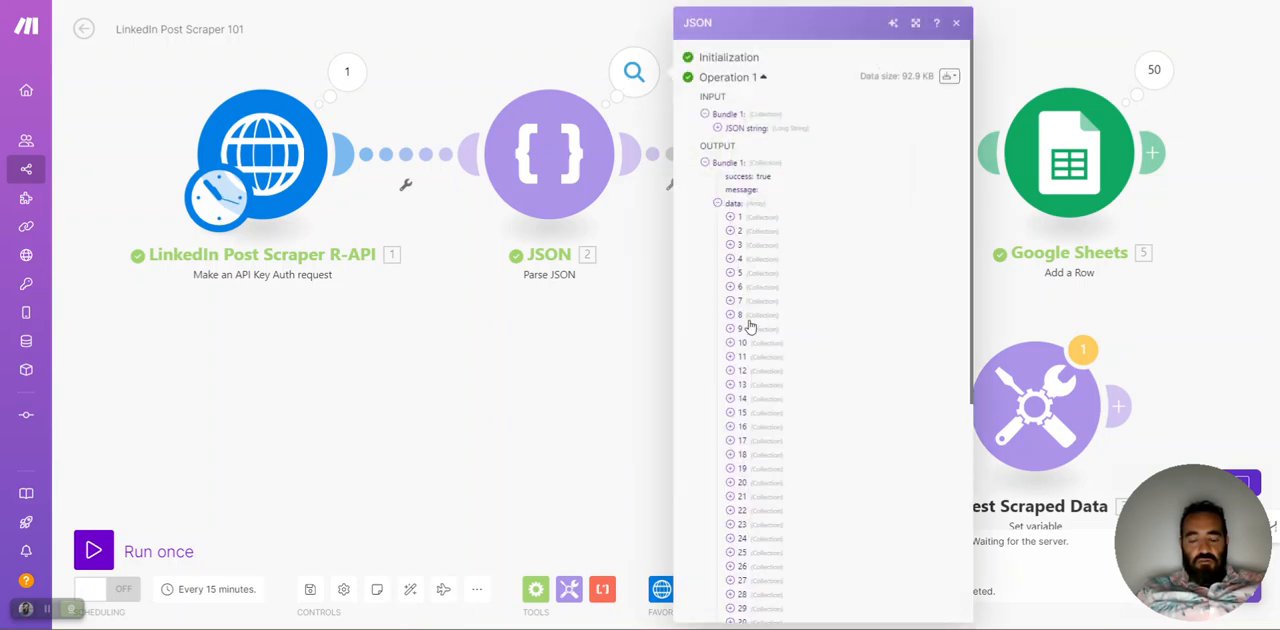
click(731, 218)
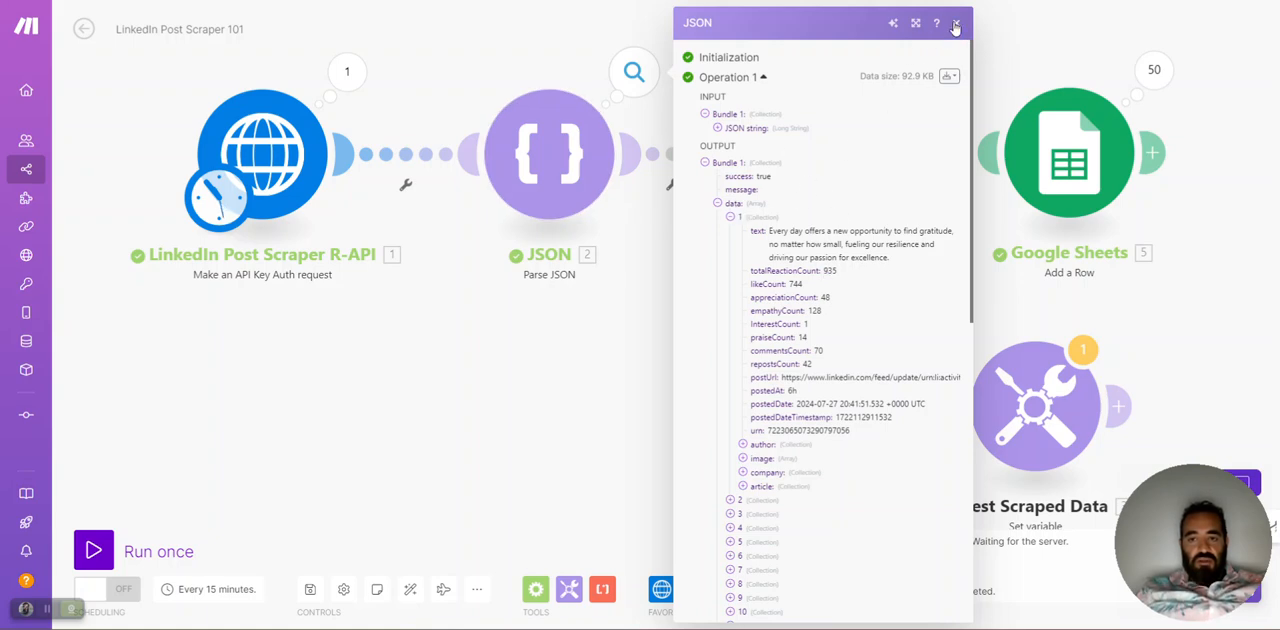
click(956, 22)
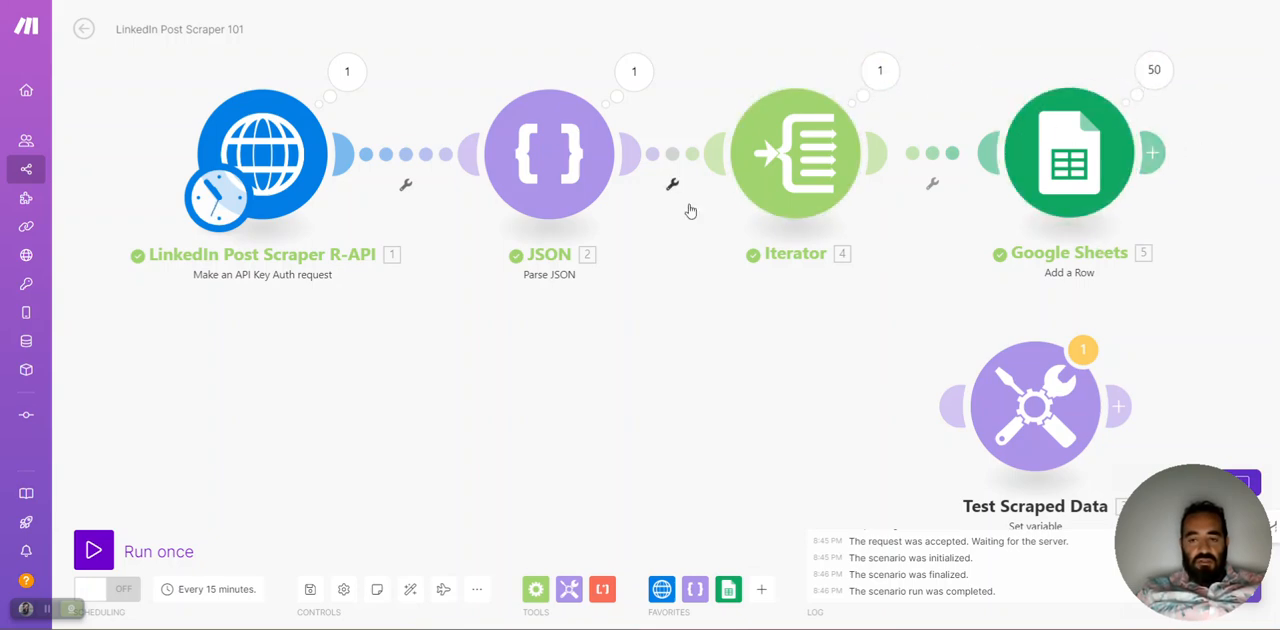
- Save the scenario and return to the scraped posts spreadsheet
click(310, 590)
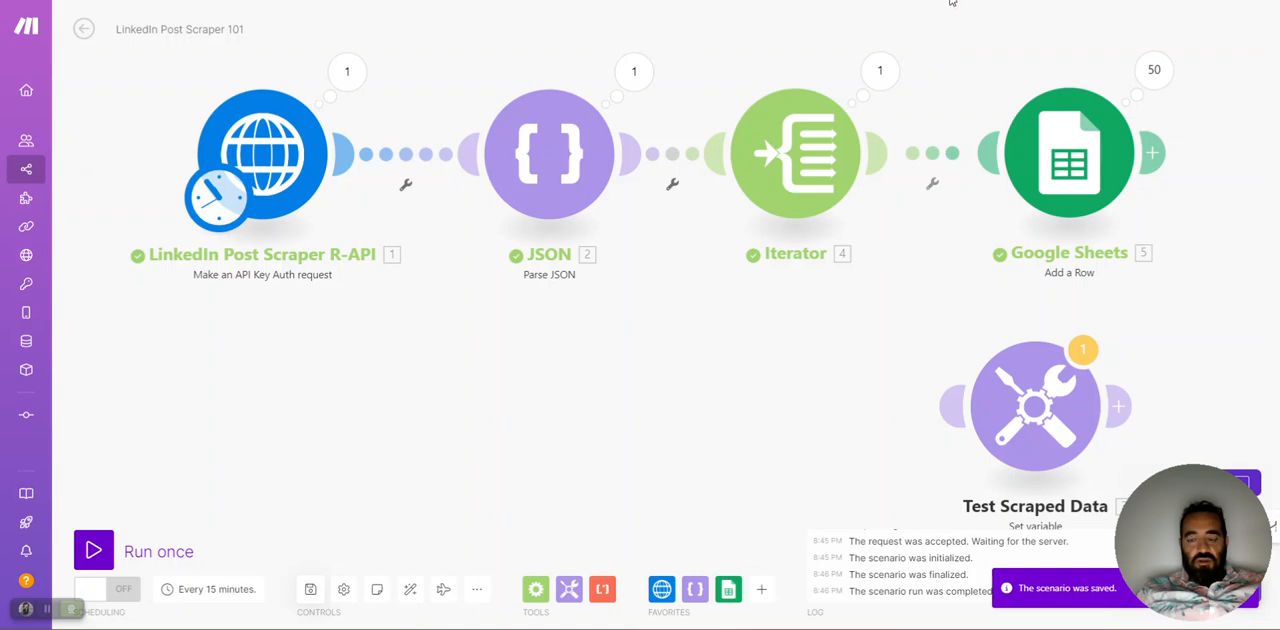
key(ctrl+Tab)
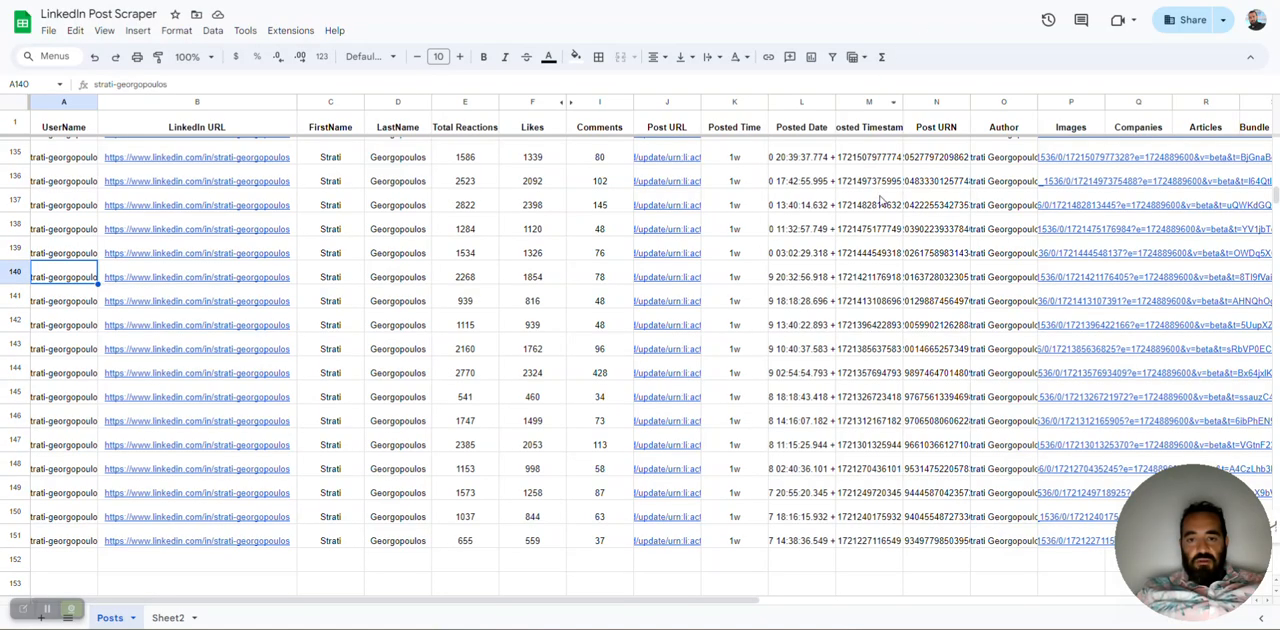
scroll(880, 200, up, 1)
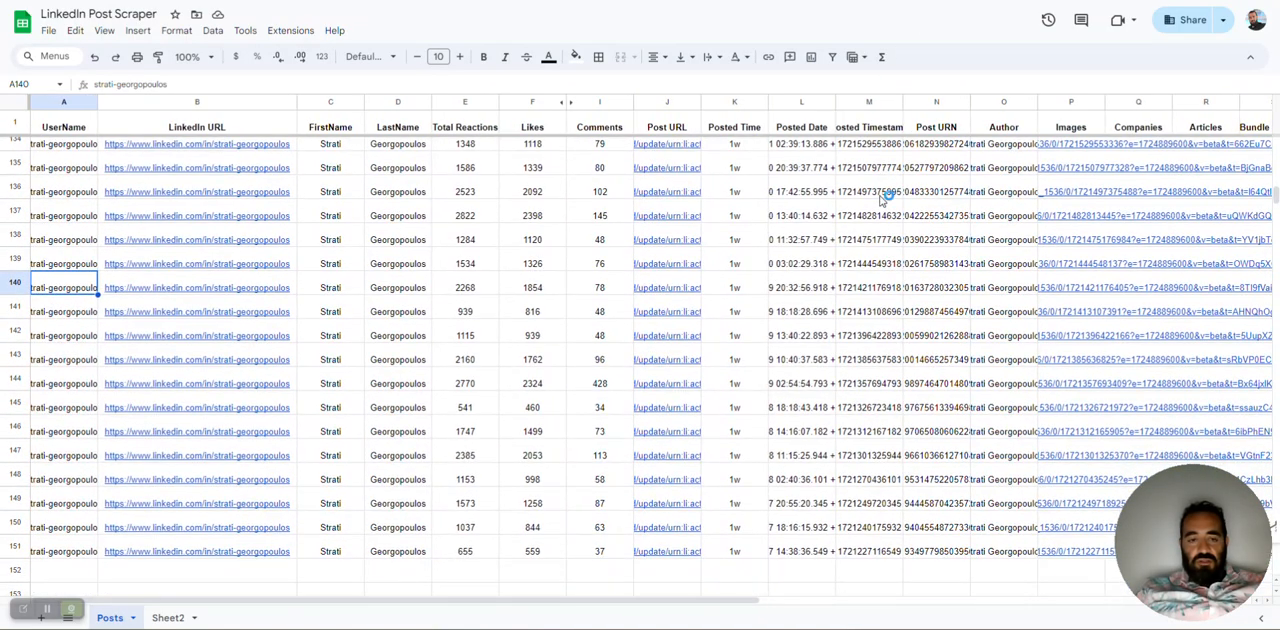
scroll(880, 200, up, 1)
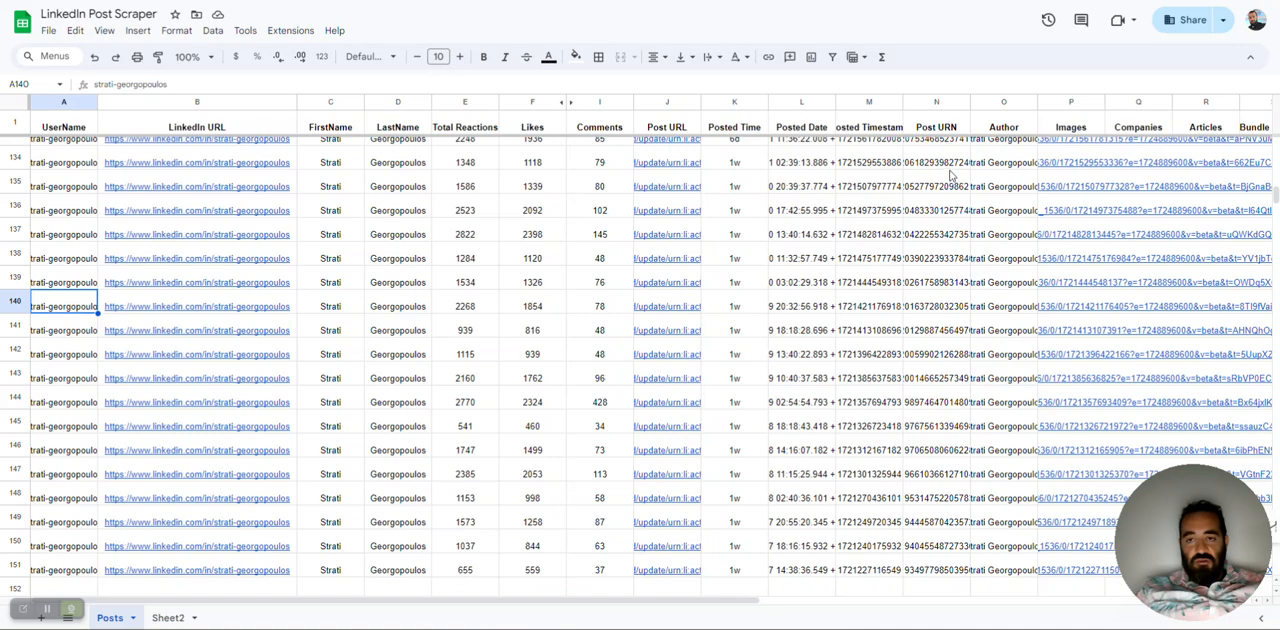
click(877, 258)
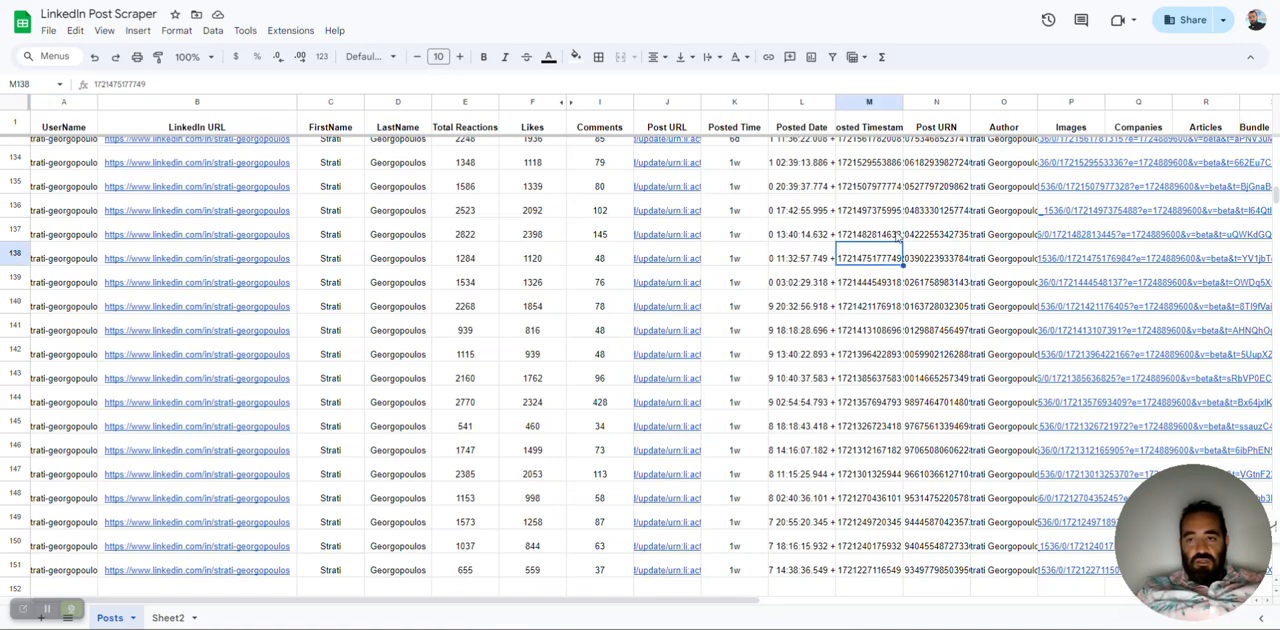